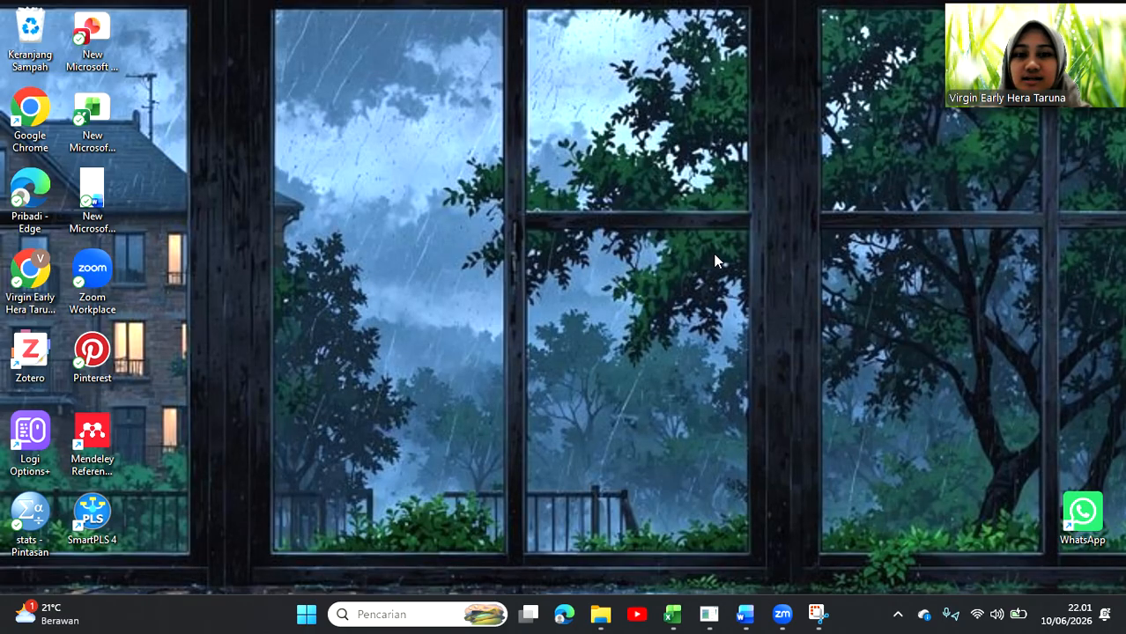
# - Examine the variable table and the research hypotheses in the UAS Word document, and the indicator data in the Excel workbook
pyautogui.click(746, 622)
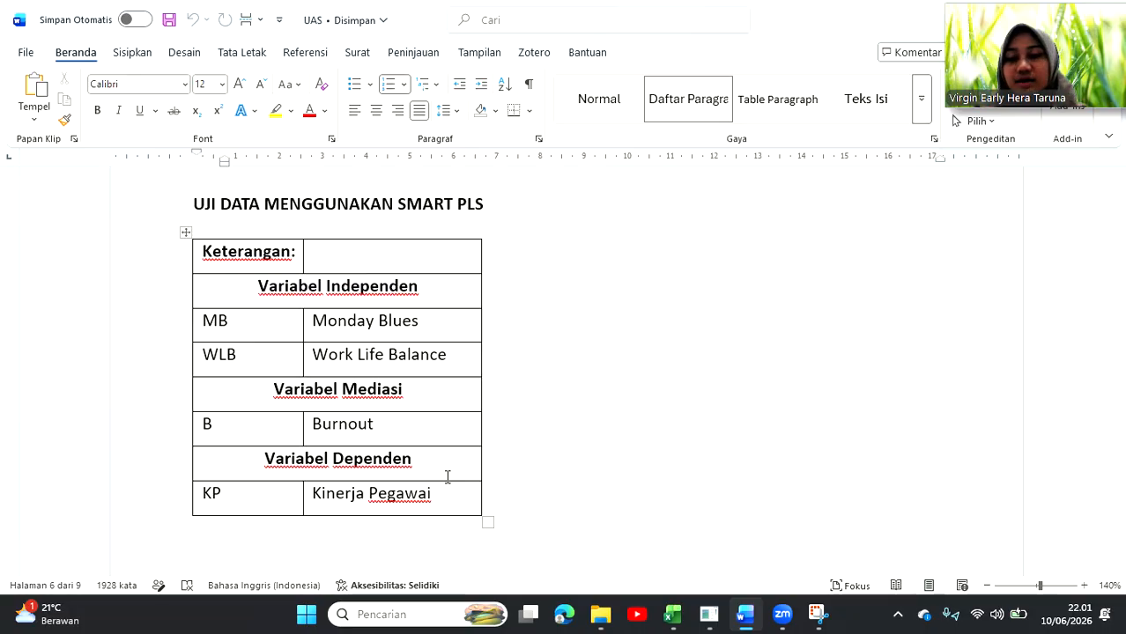
pyautogui.scroll(-2, 587, 462)
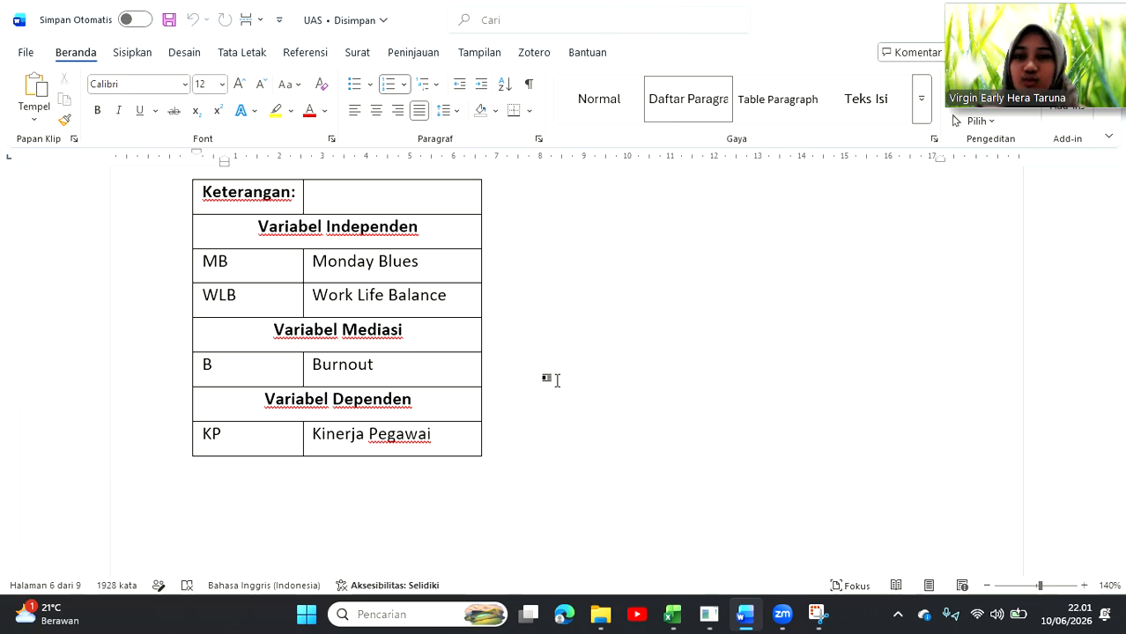
pyautogui.scroll(-10, 557, 380)
pyautogui.scroll(-3, 558, 380)
pyautogui.scroll(4, 558, 380)
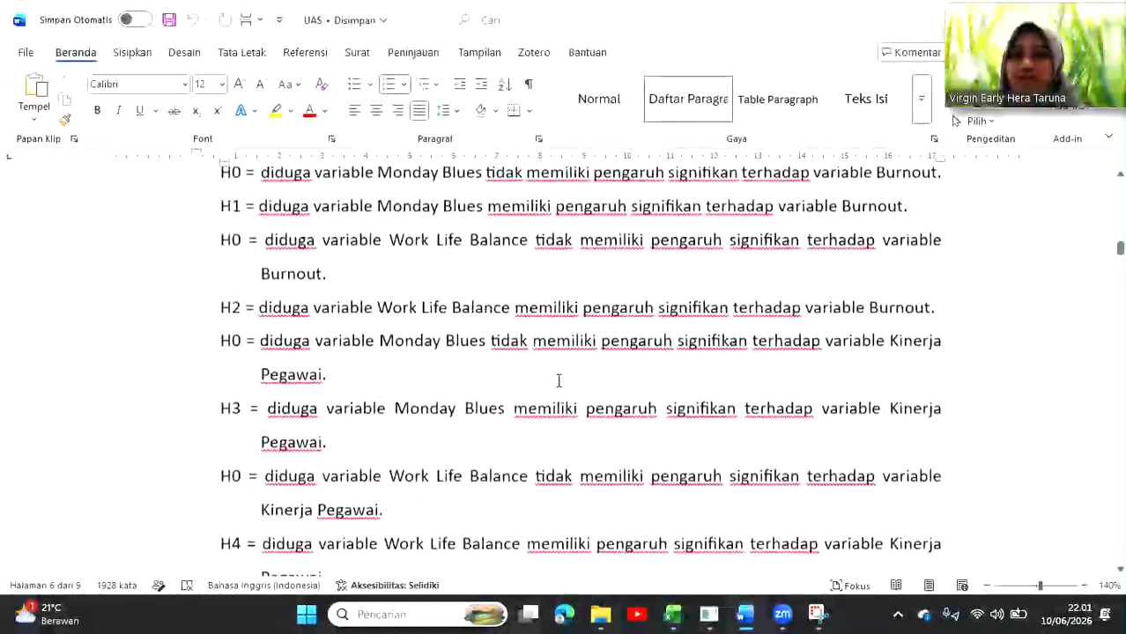
pyautogui.scroll(-1, 559, 380)
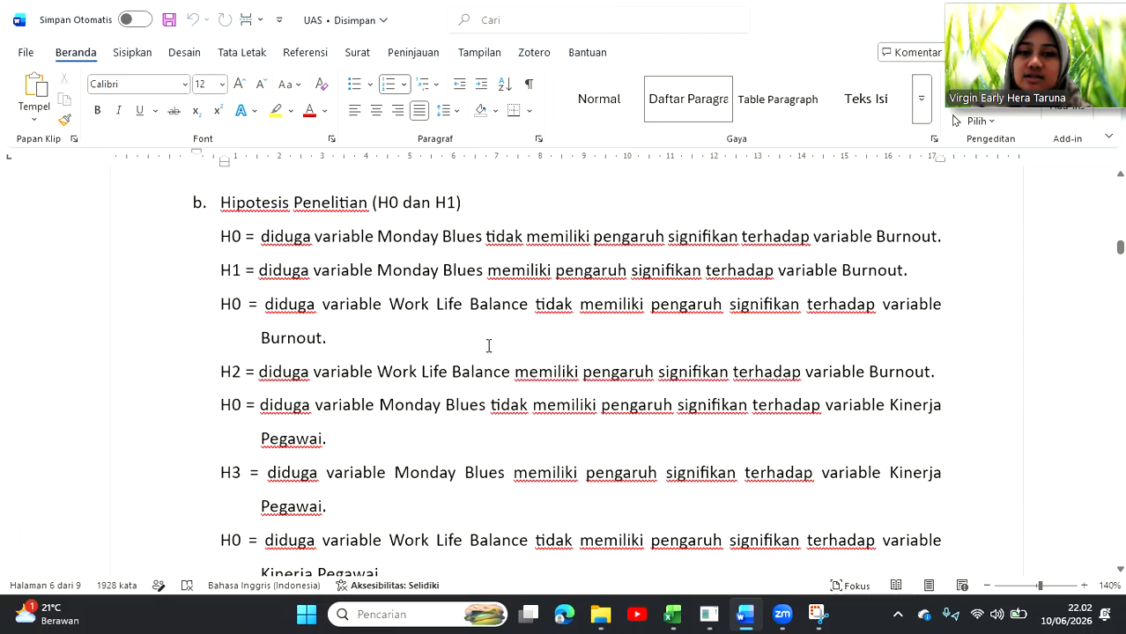
pyautogui.scroll(-1, 488, 346)
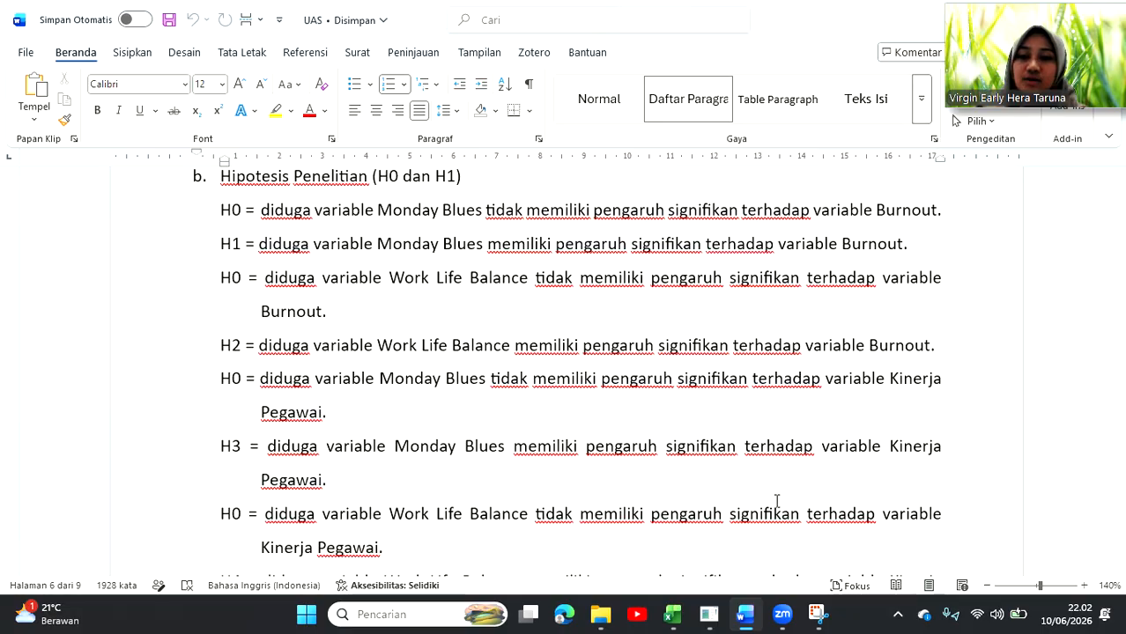
pyautogui.scroll(-3, 777, 501)
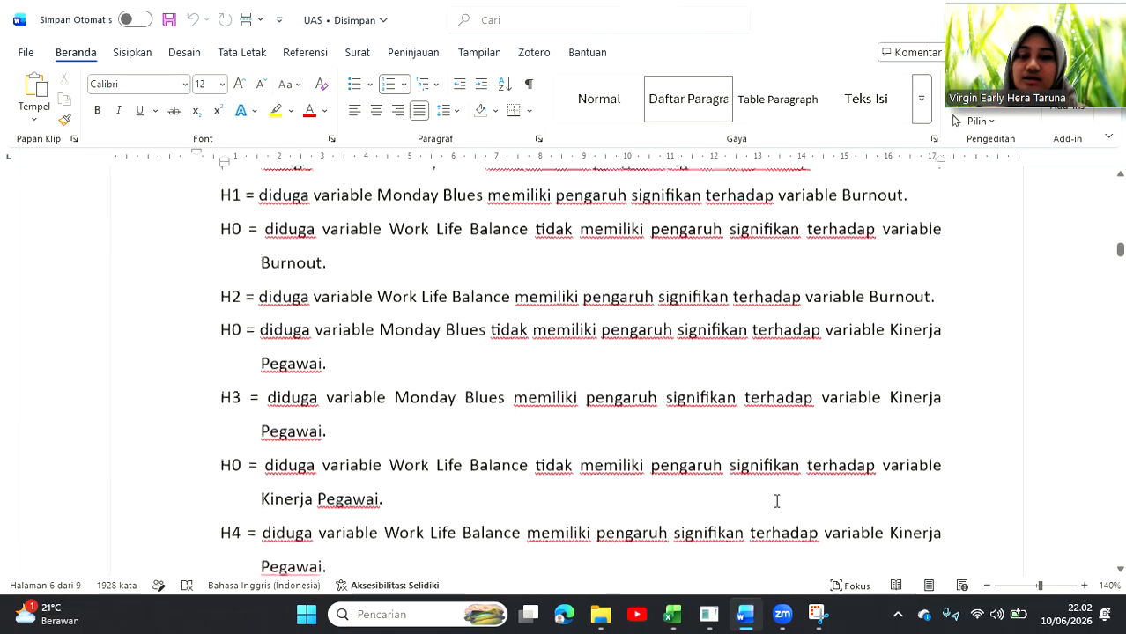
pyautogui.scroll(-1, 777, 500)
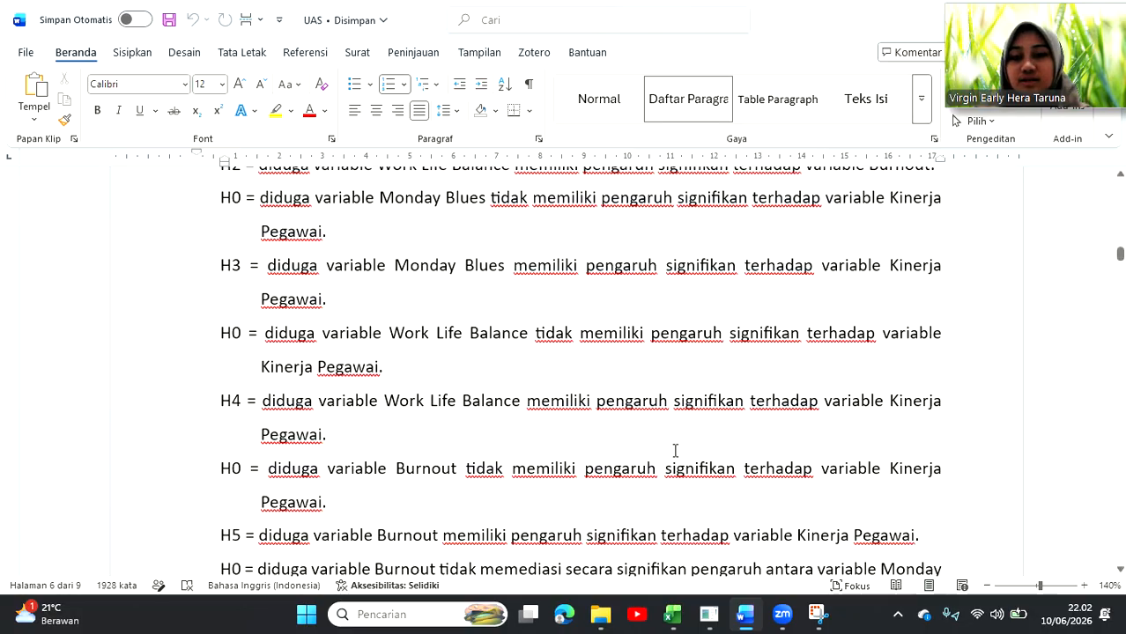
pyautogui.scroll(-4, 336, 511)
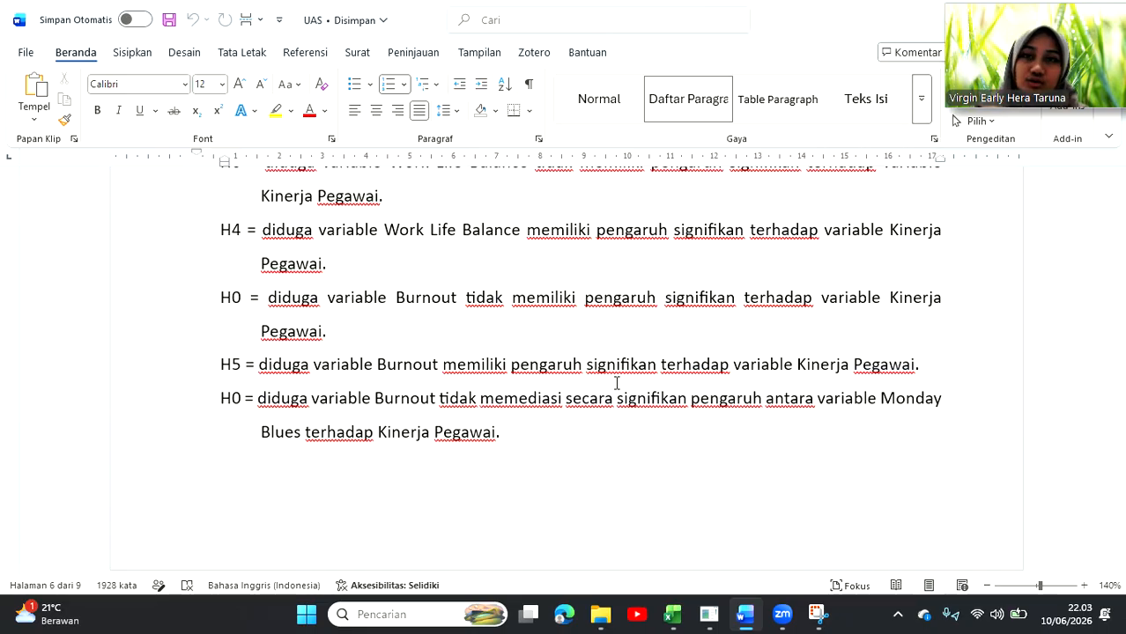
pyautogui.scroll(-1, 571, 499)
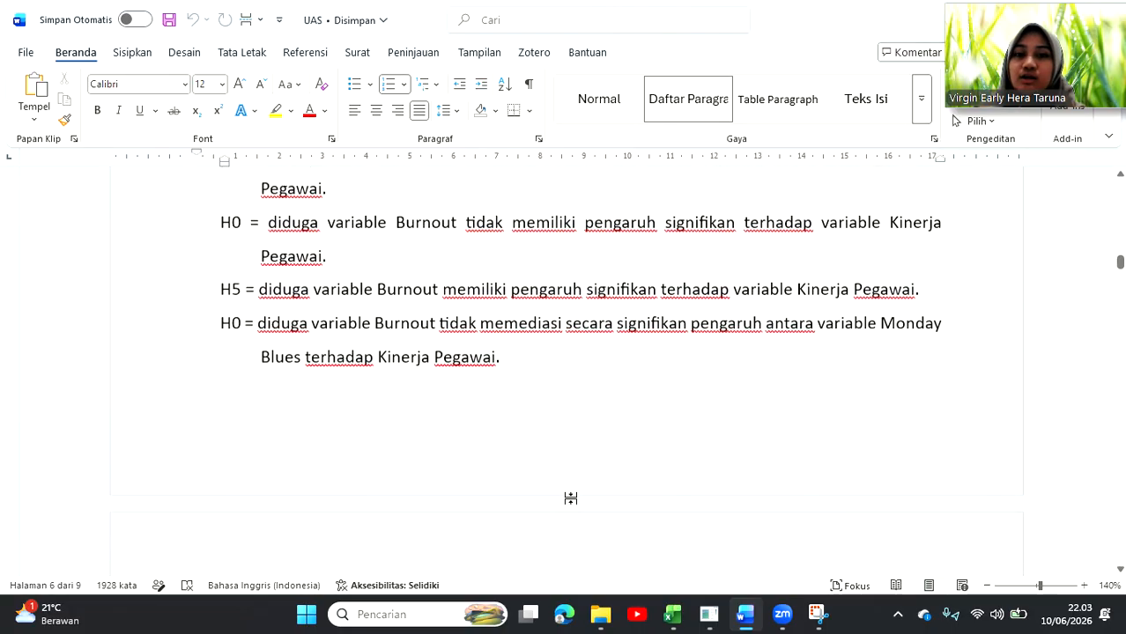
pyautogui.scroll(-1, 571, 498)
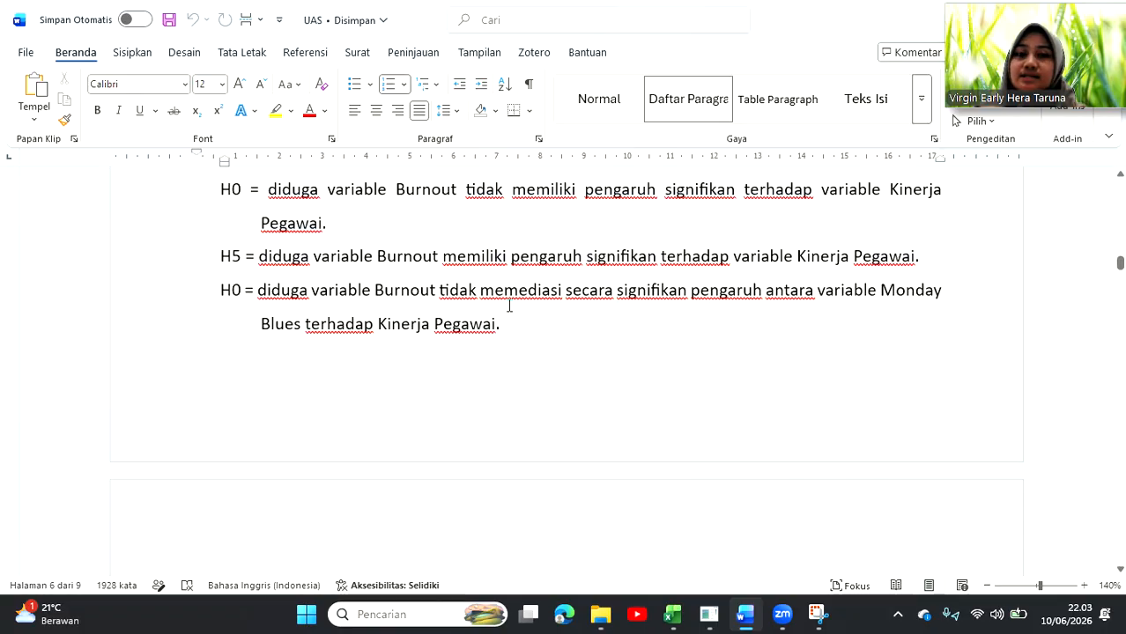
pyautogui.scroll(-1, 606, 324)
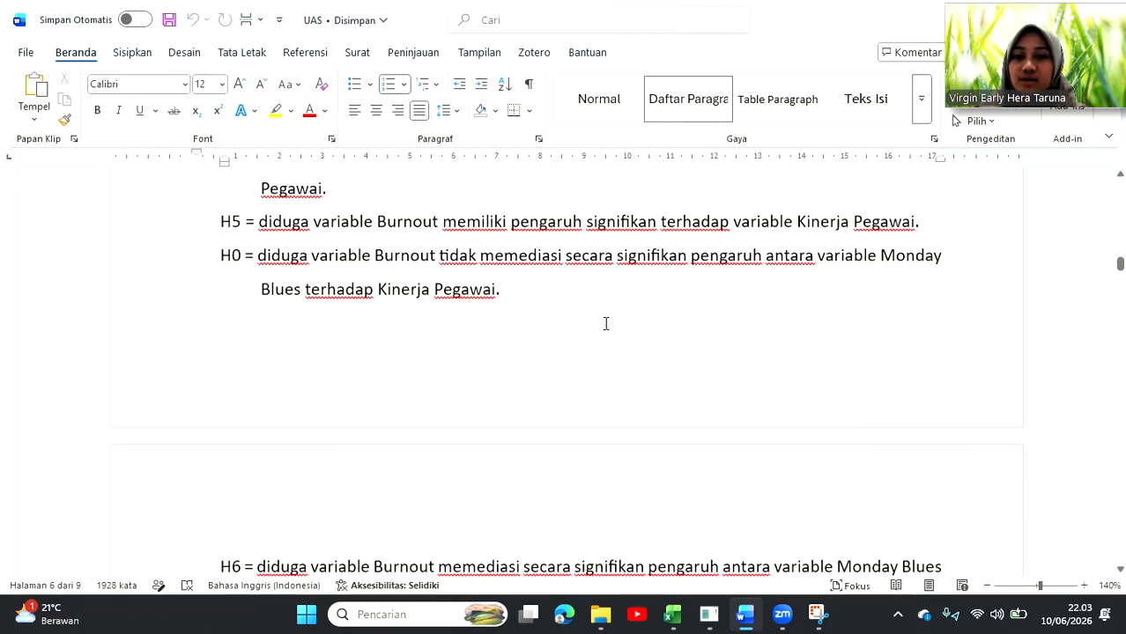
pyautogui.scroll(-6, 607, 324)
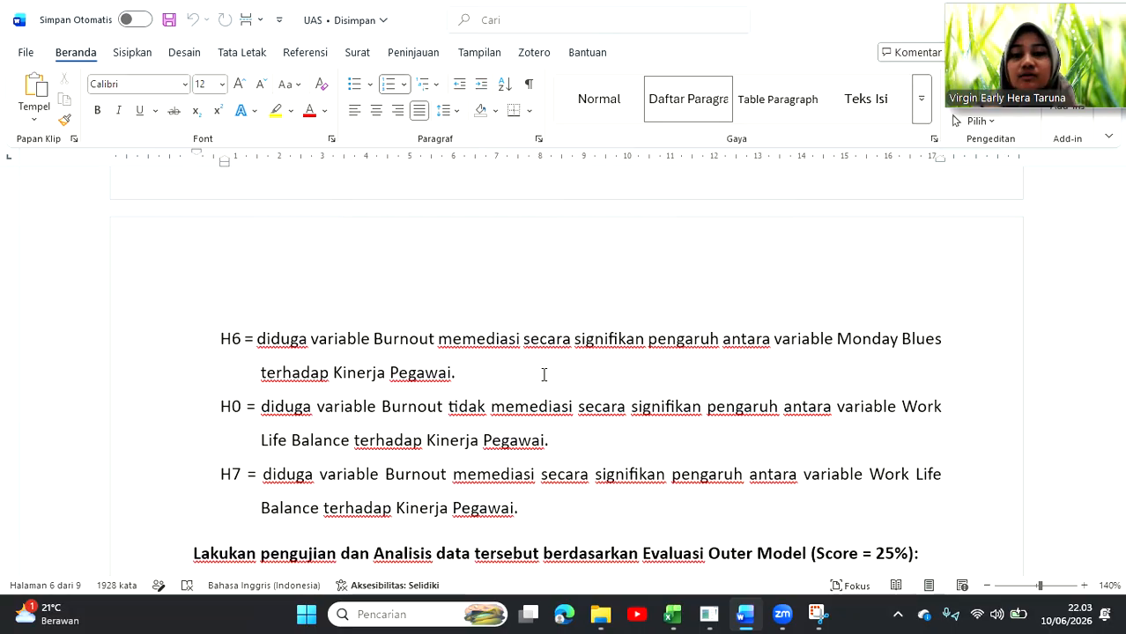
pyautogui.scroll(-3, 548, 408)
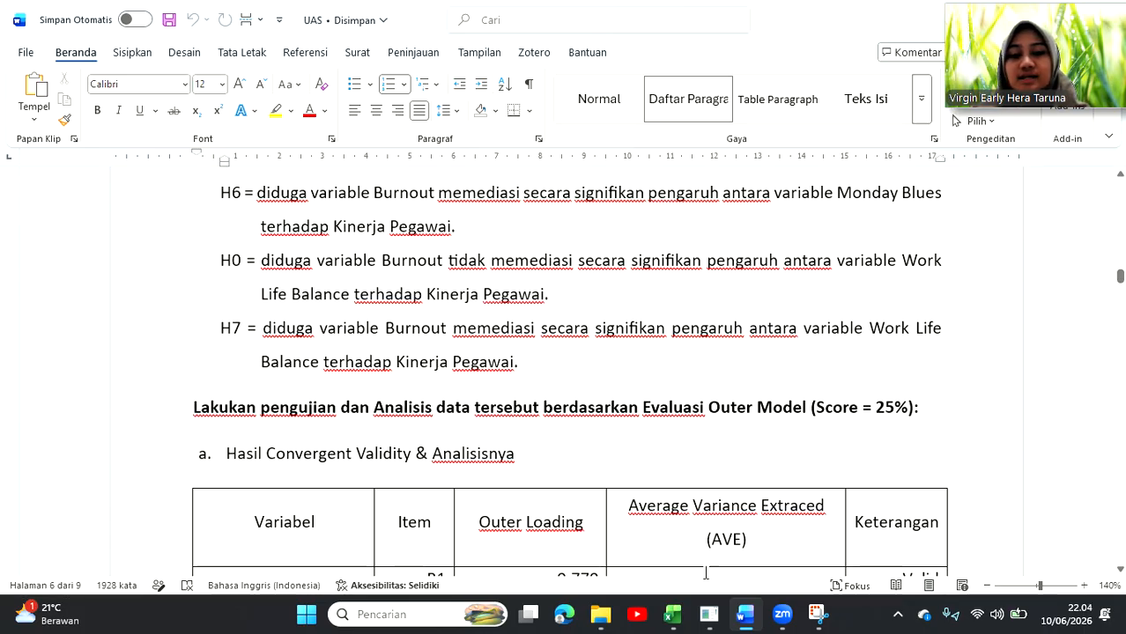
pyautogui.click(676, 614)
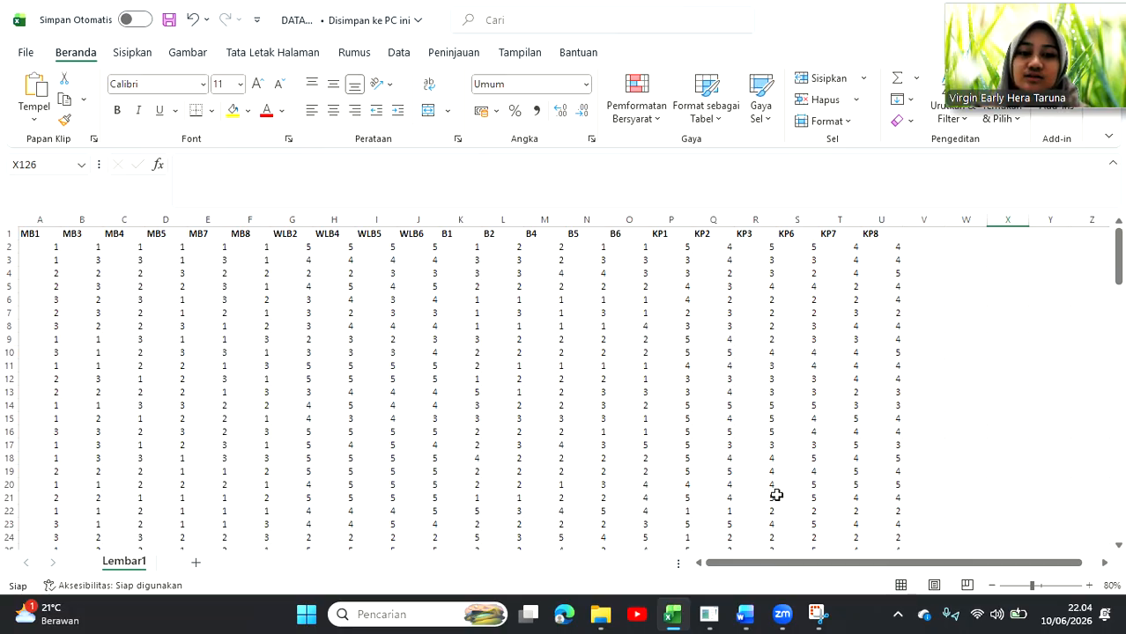
# - Switch to SmartPLS 4 and create a new project named TUGAS UAS
pyautogui.click(703, 624)
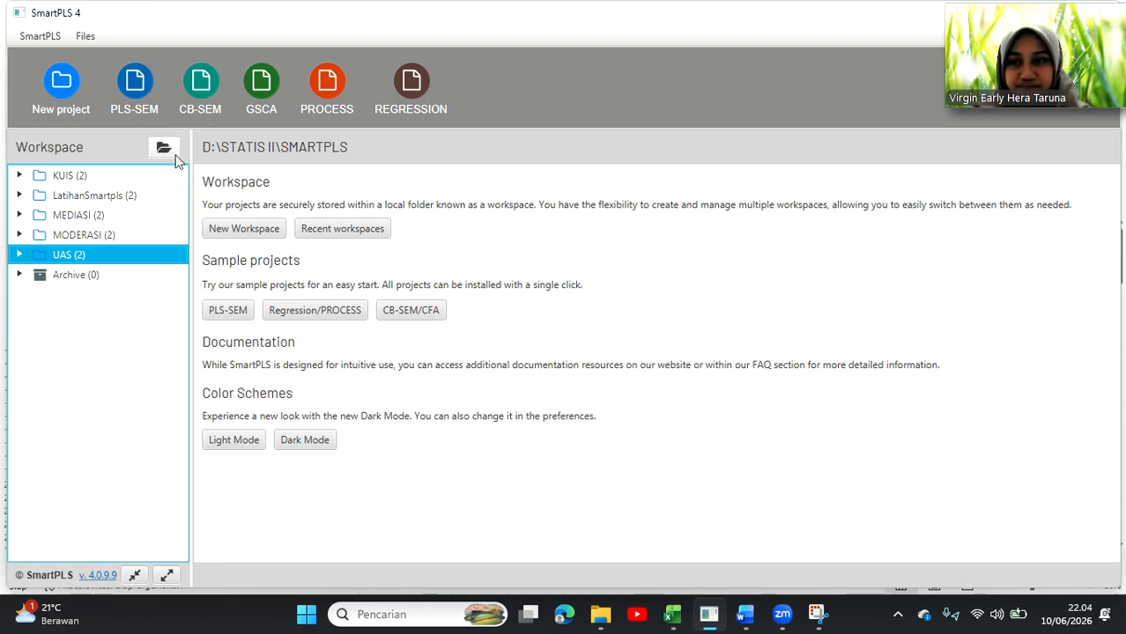
pyautogui.click(61, 82)
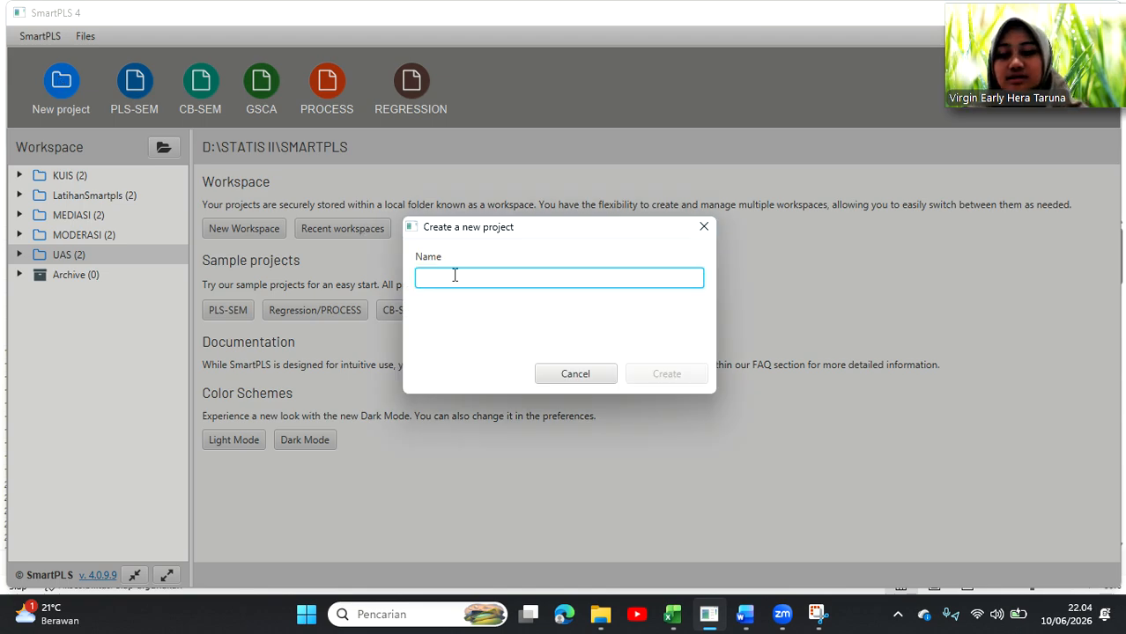
pyautogui.write('TUGAS')
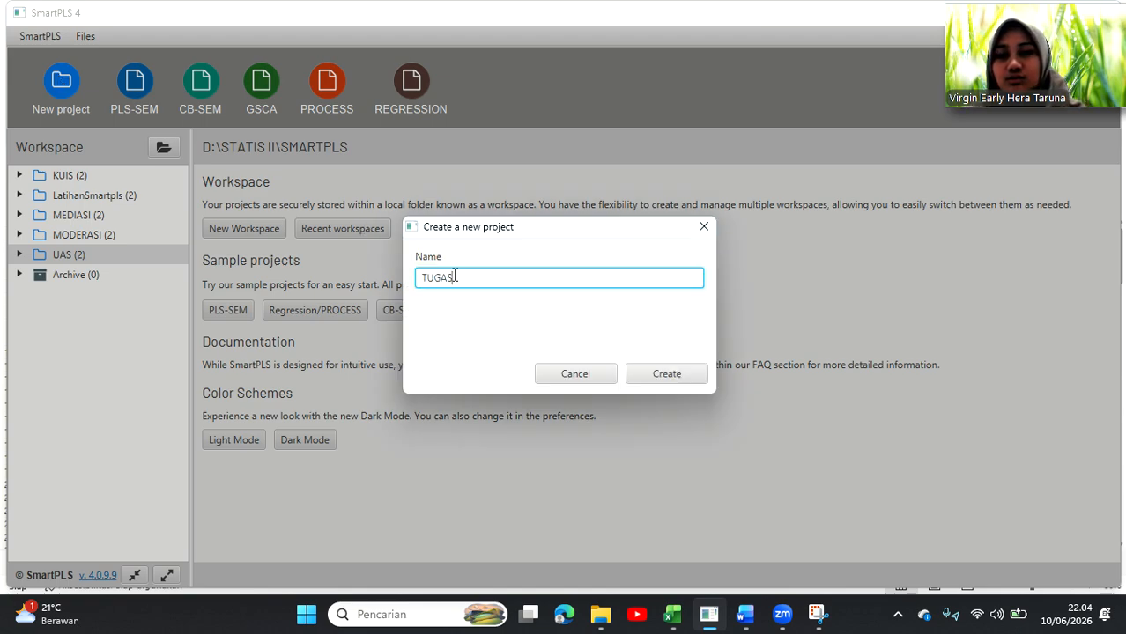
pyautogui.write(' UAS')
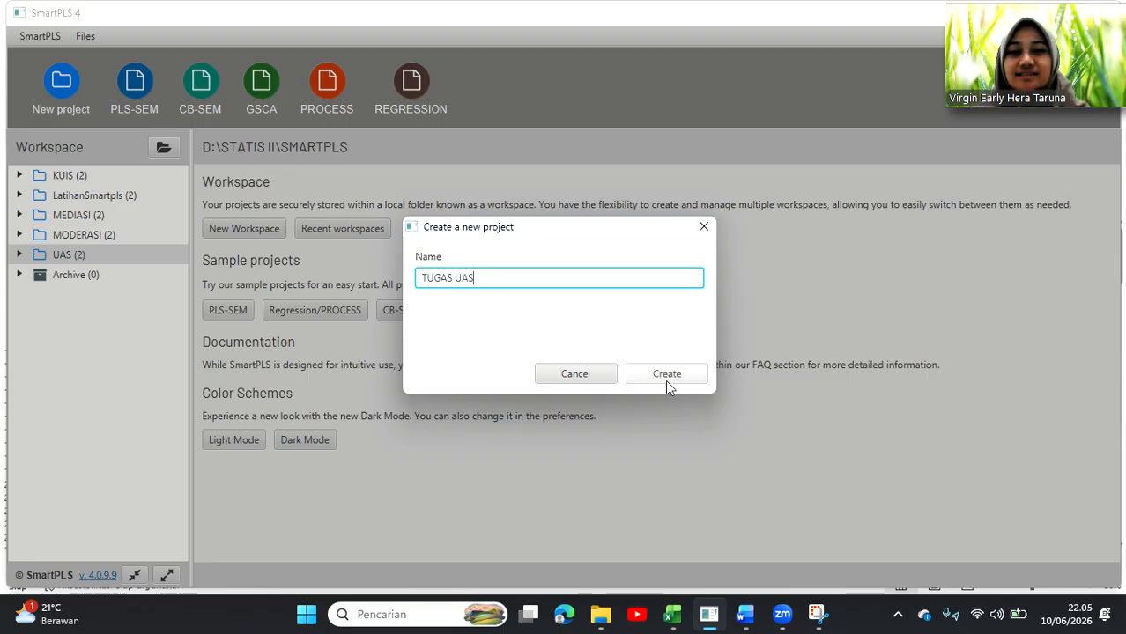
pyautogui.click(666, 381)
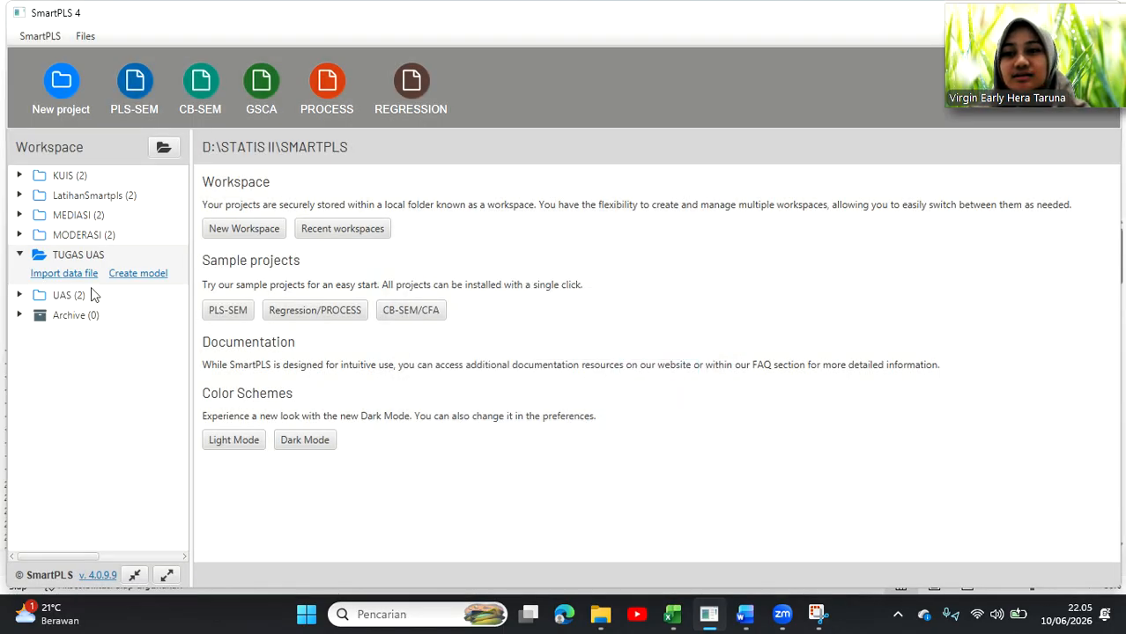
# - Import the DATA UAS Excel file with all its indicators into the TUGAS UAS project and return to the workspace
pyautogui.click(65, 274)
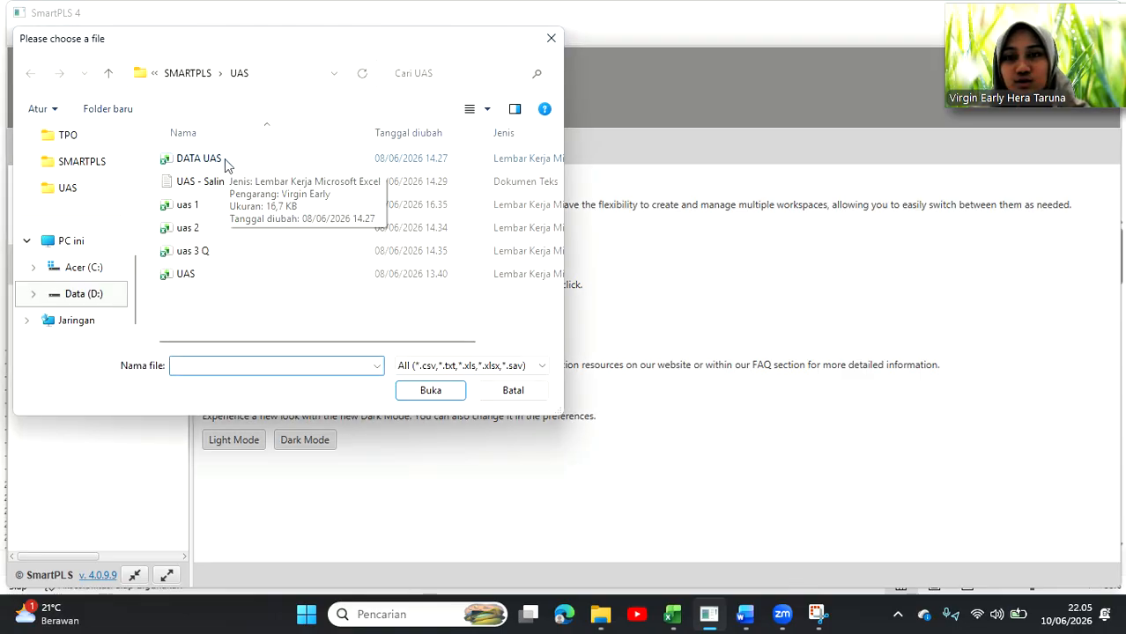
pyautogui.doubleClick(224, 159)
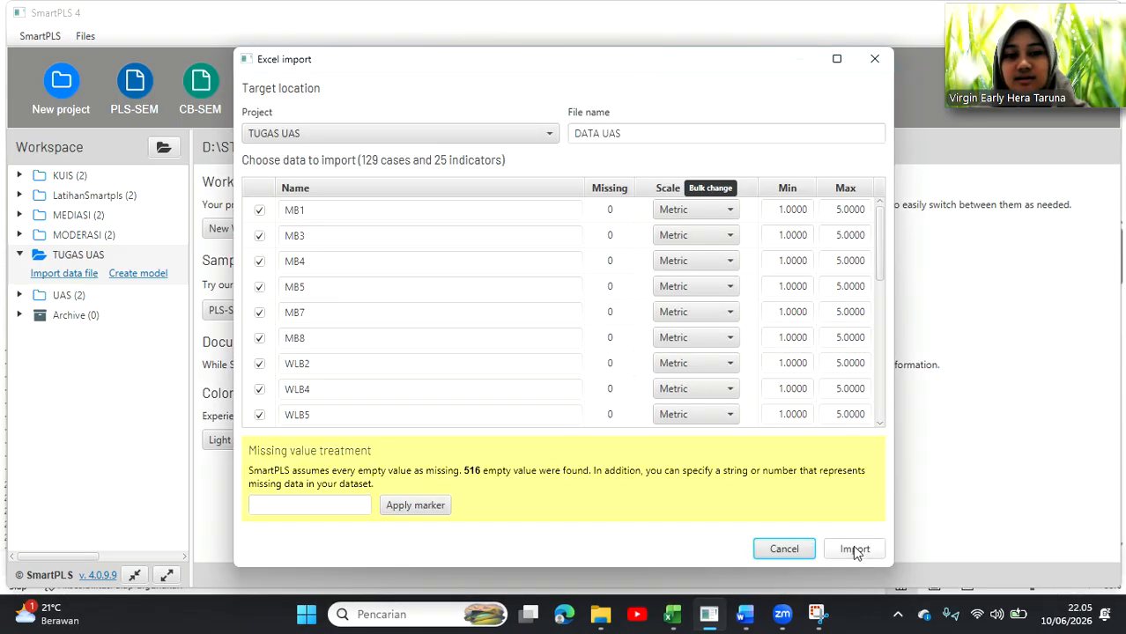
pyautogui.click(853, 548)
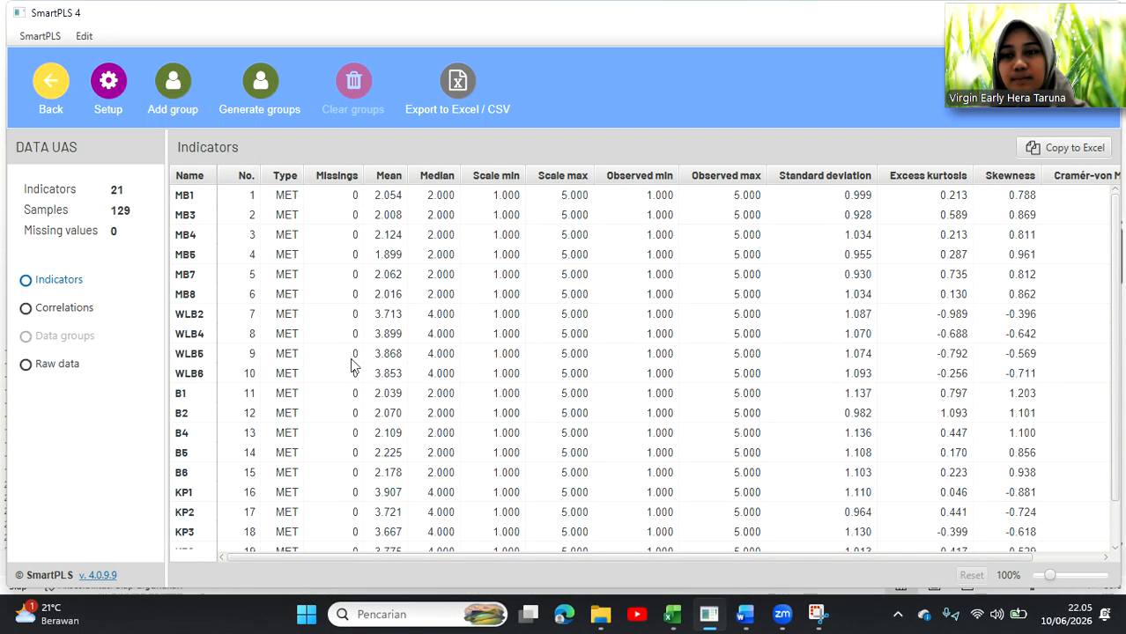
pyautogui.click(50, 84)
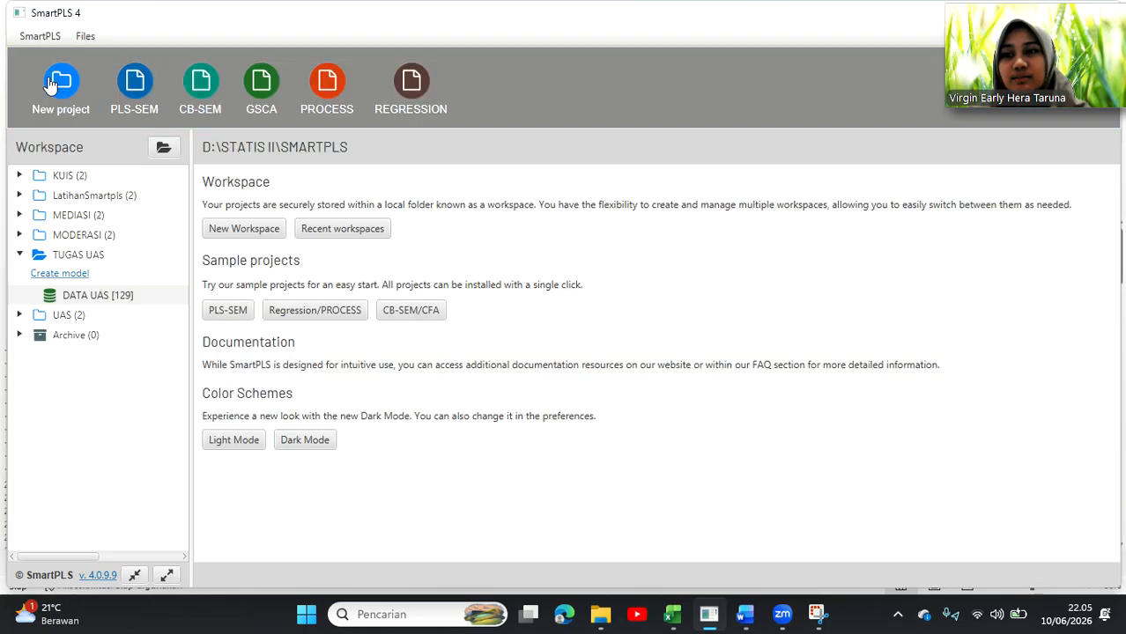
# - Create a PLS-SEM model named TUGAS UAS in the TUGAS UAS project
pyautogui.click(59, 276)
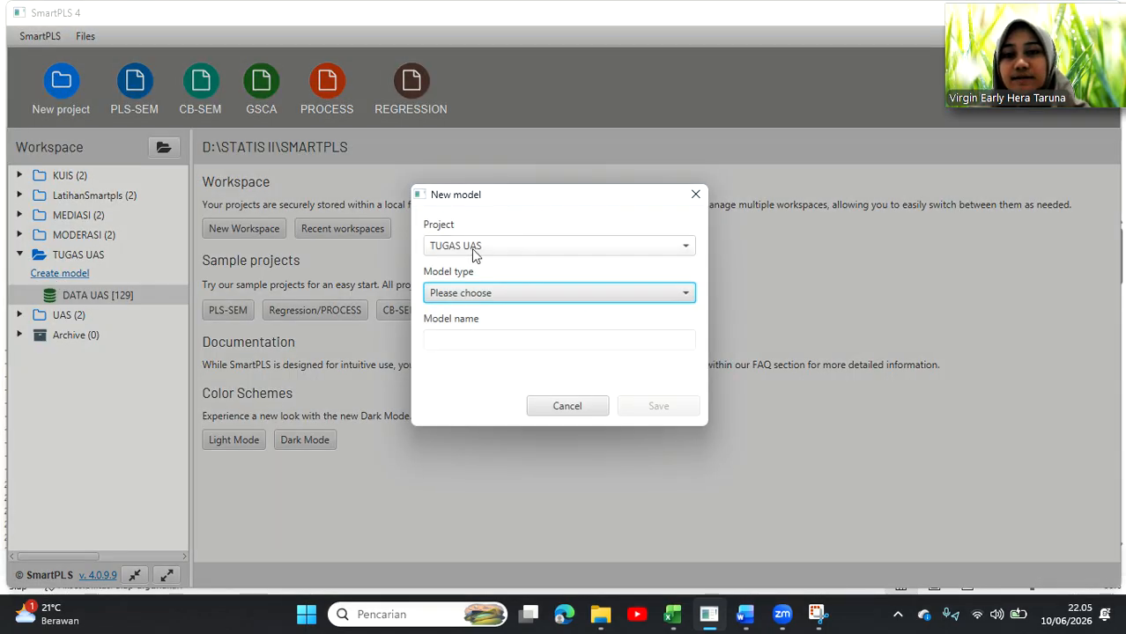
pyautogui.click(560, 299)
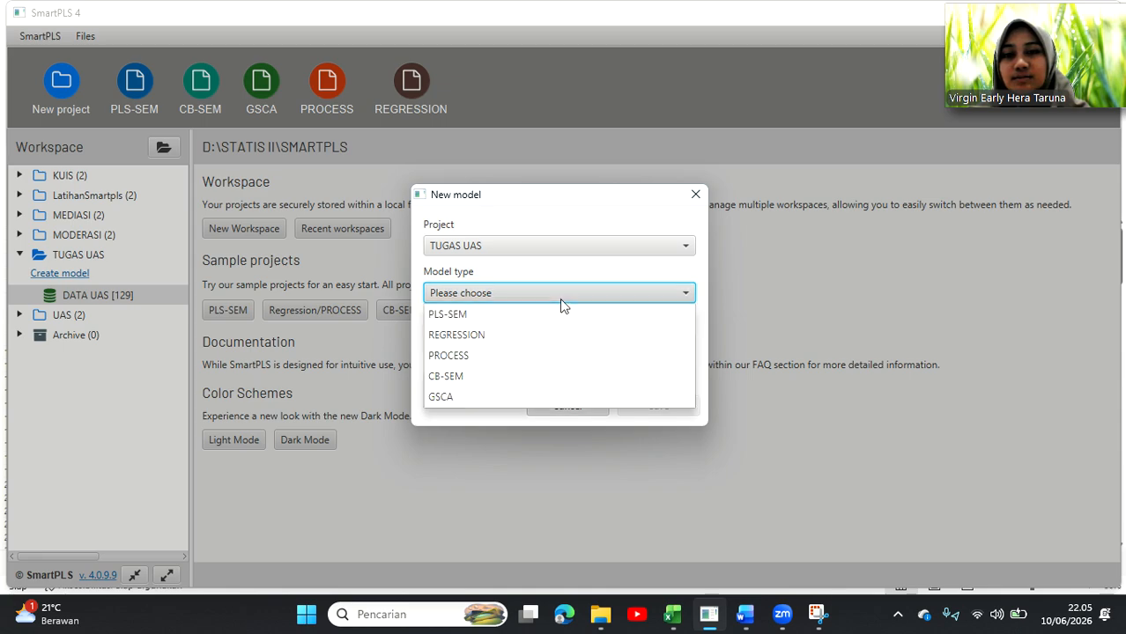
pyautogui.click(497, 314)
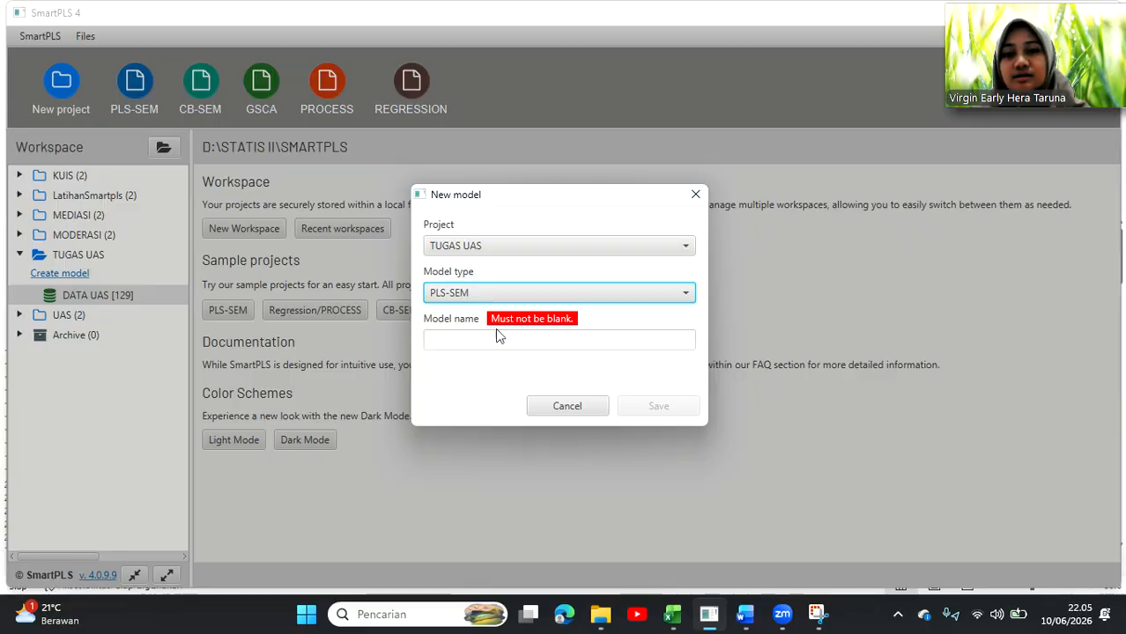
pyautogui.click(493, 341)
pyautogui.write('T')
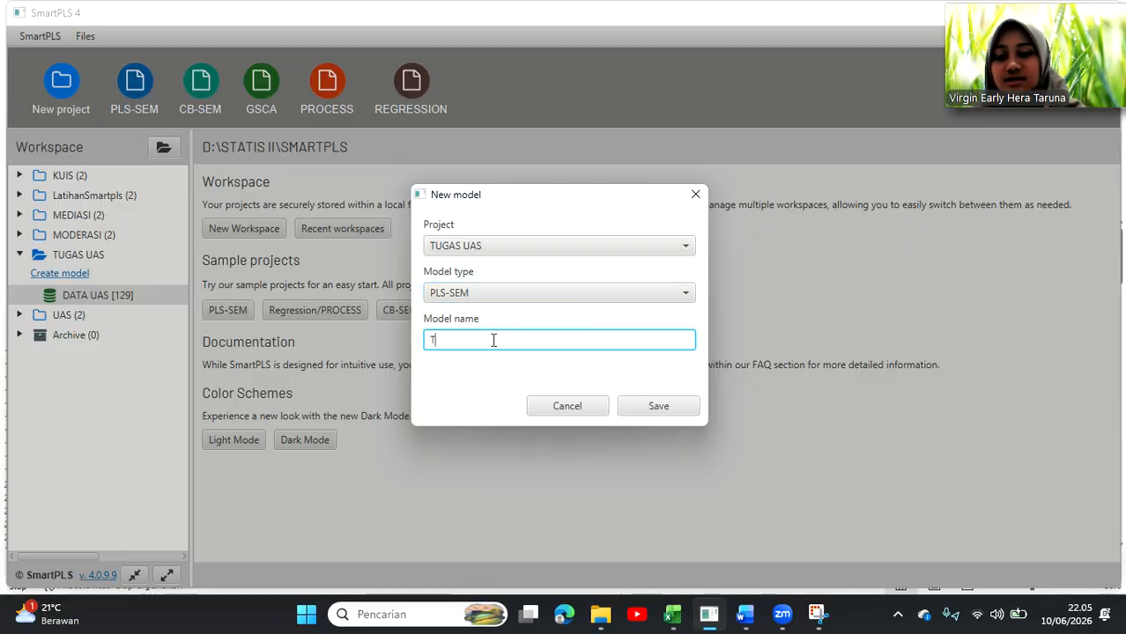
pyautogui.write('UGAS ')
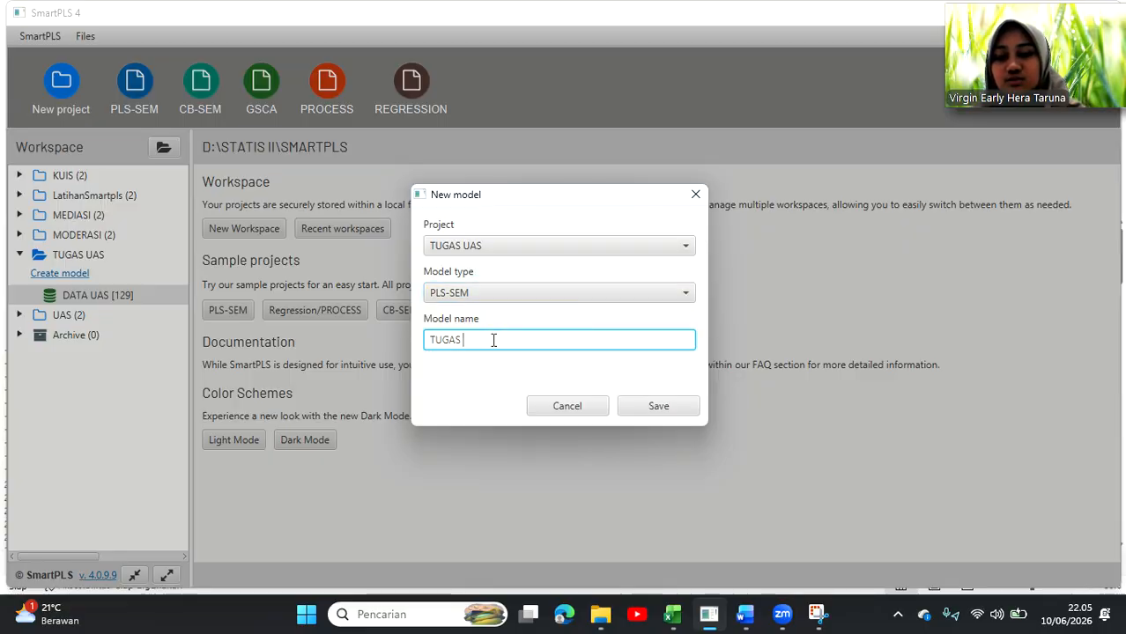
pyautogui.write('UAS')
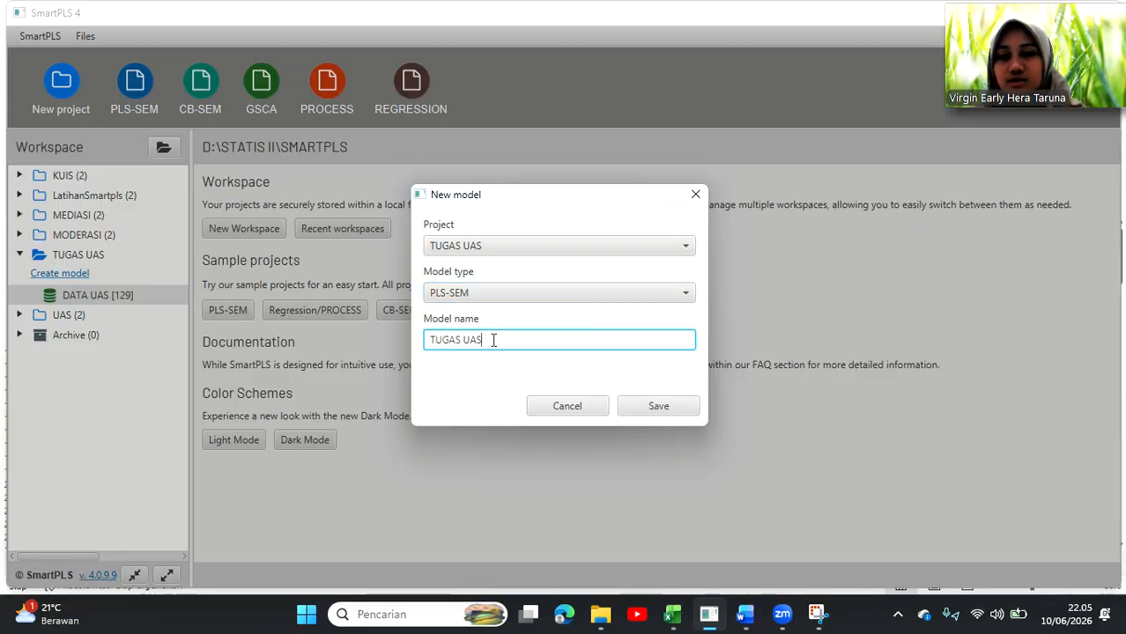
pyautogui.click(658, 406)
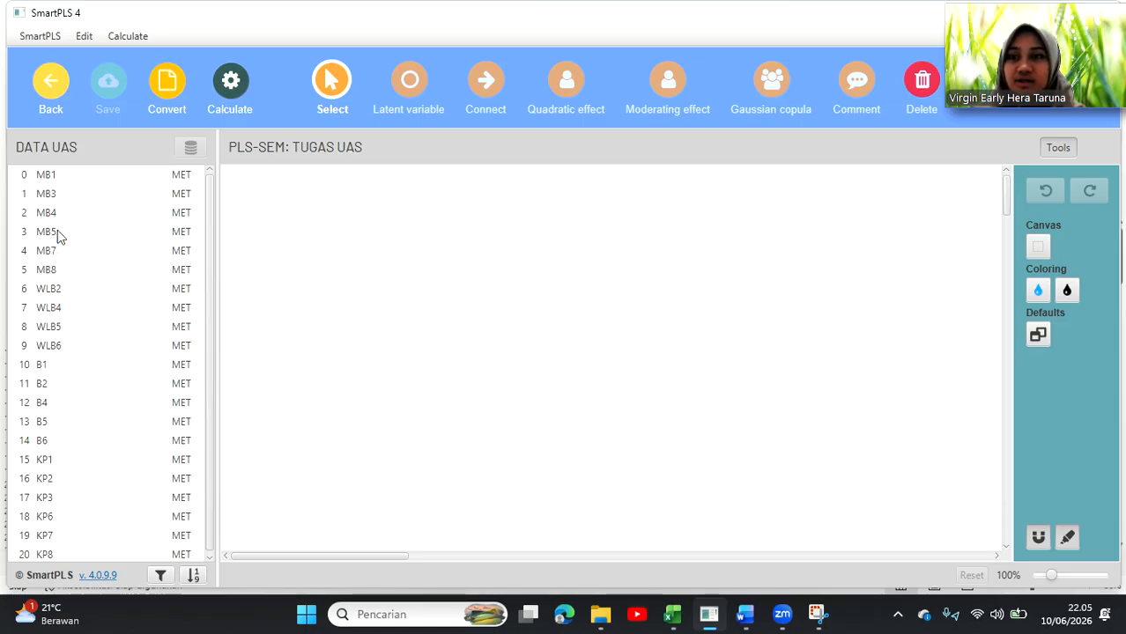
# - Create a latent variable named Monday Blues from the indicators MB1, MB3, MB4, MB5, MB7 and MB8 on the model canvas
pyautogui.click(62, 174)
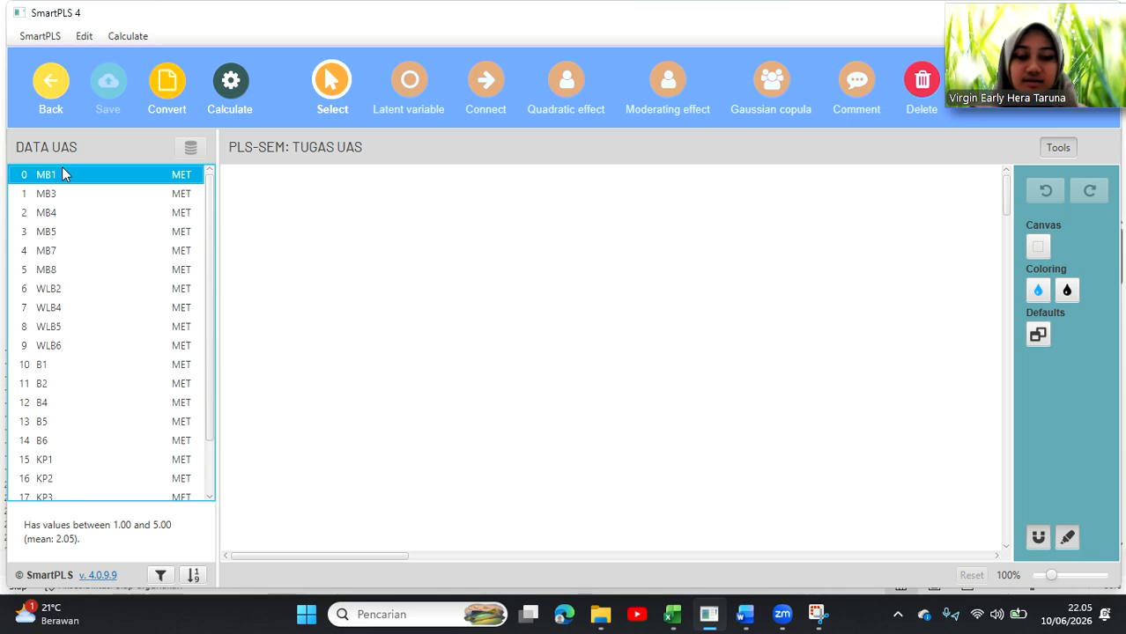
pyautogui.hotkey('shift', 'Down')
pyautogui.hotkey('shift', 'Down')
pyautogui.hotkey('shift', 'Down')
pyautogui.hotkey('shift', 'Down')
pyautogui.hotkey('shift', 'Down')
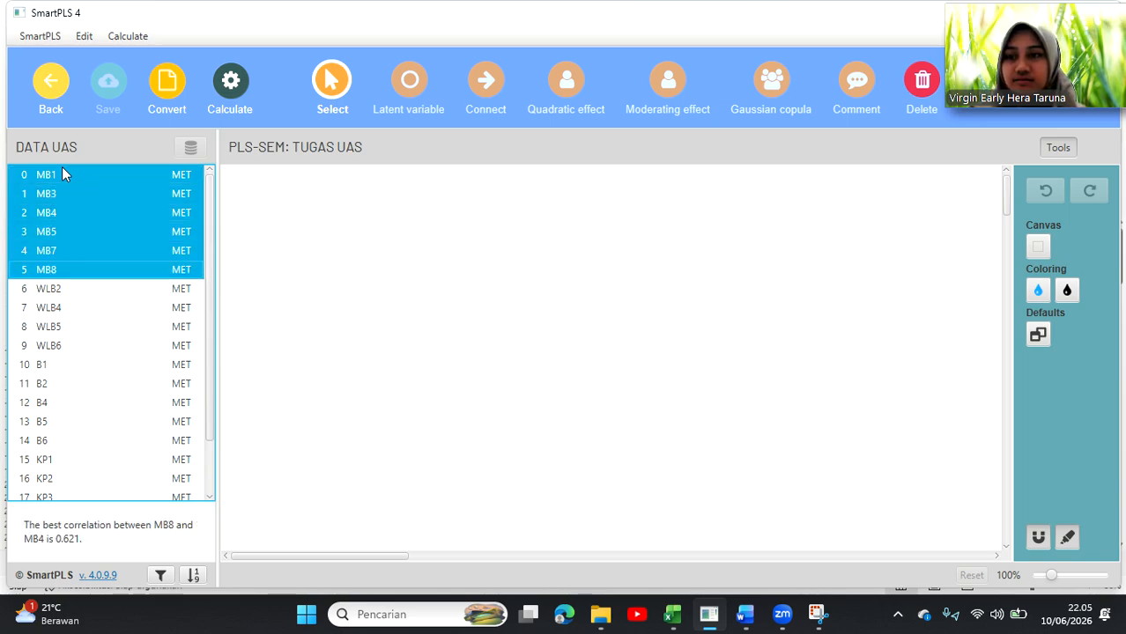
pyautogui.moveTo(66, 209); pyautogui.dragTo(372, 335)
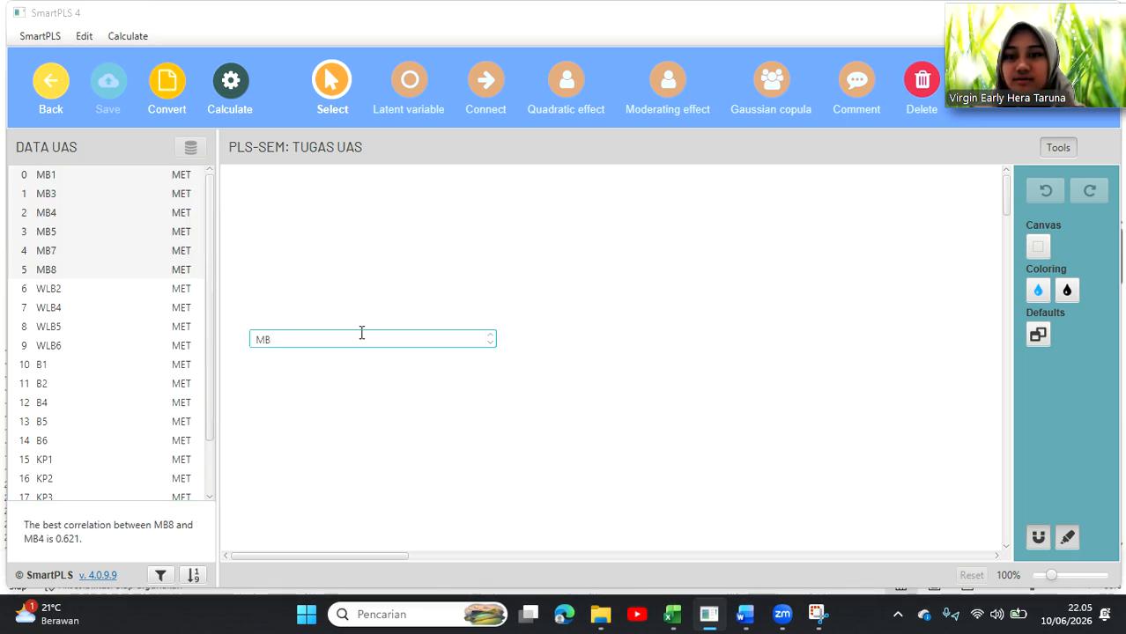
pyautogui.press('capslock')
pyautogui.write('onday')
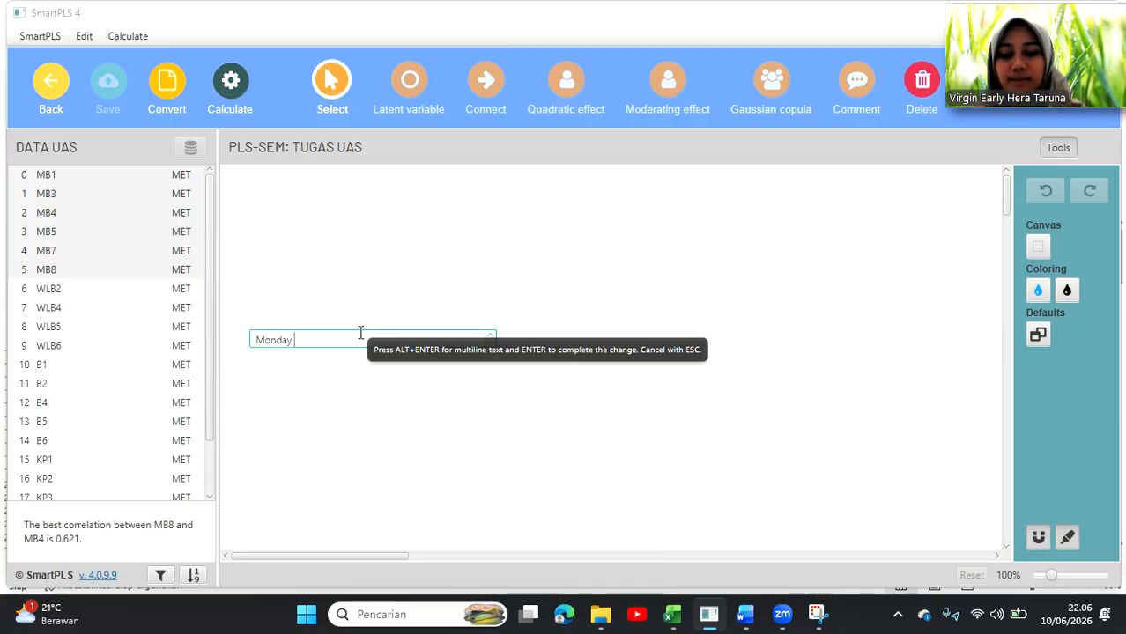
pyautogui.press('capslock')
pyautogui.write('B')
pyautogui.press('capslock')
pyautogui.write('lues')
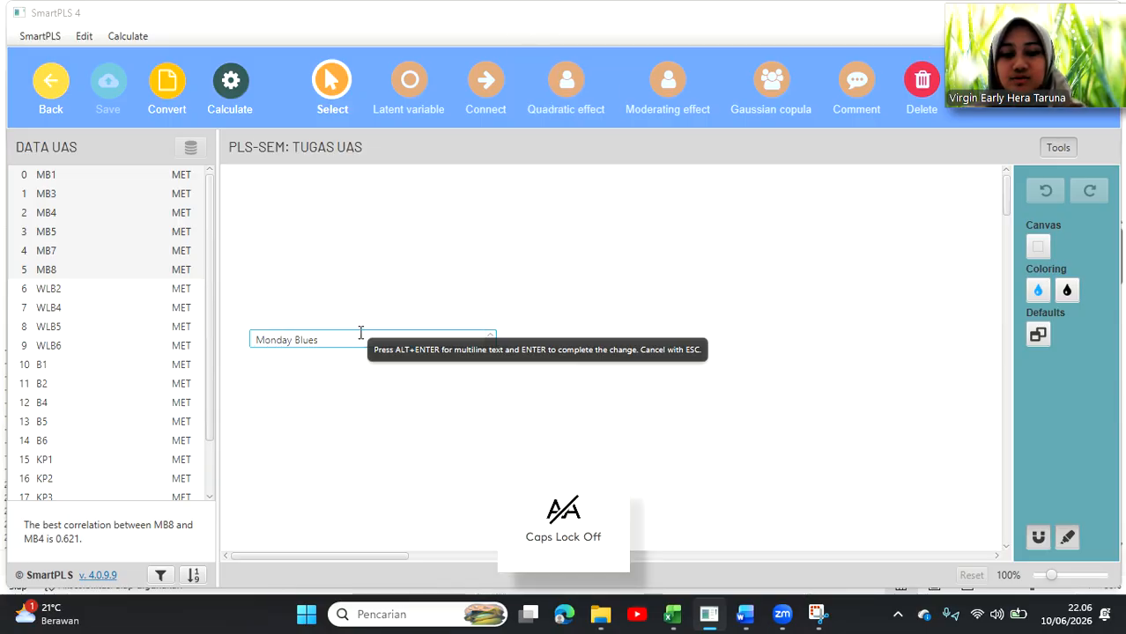
pyautogui.press('Return')
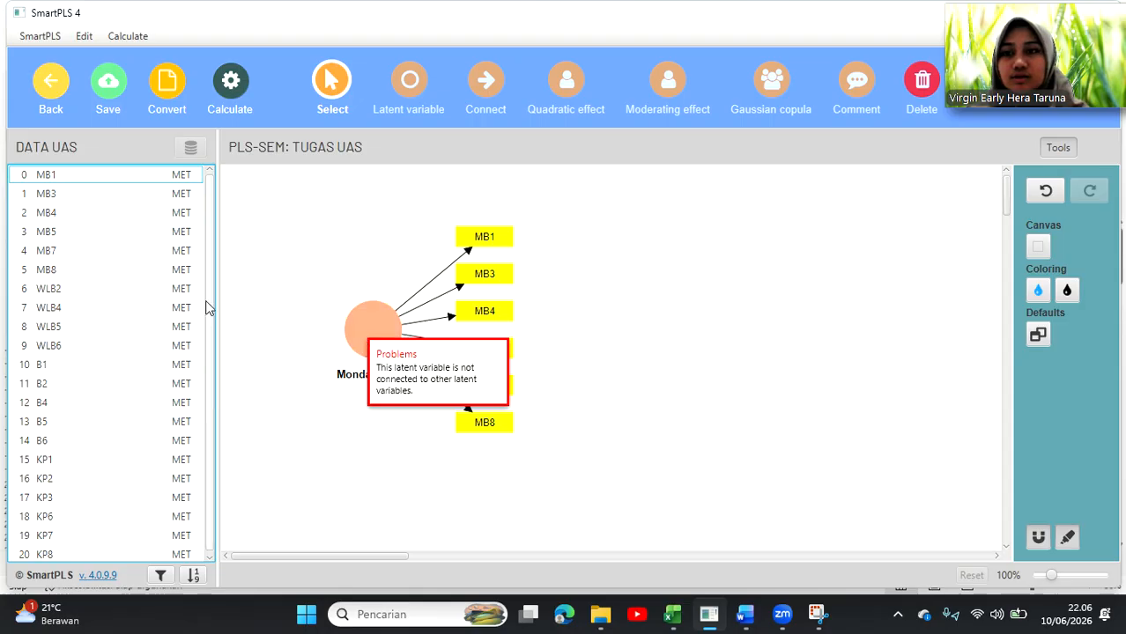
# - Create a latent variable named Work Life Balance from WLB2, WLB4, WLB5 and WLB6 below Monday Blues
pyautogui.click(105, 296)
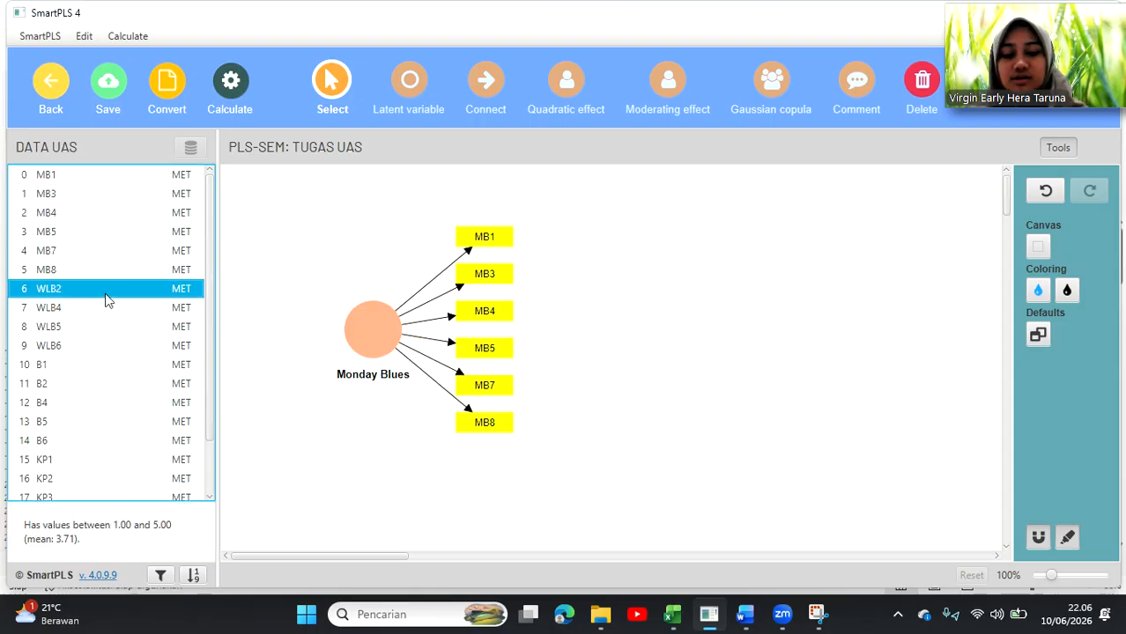
pyautogui.hotkey('shift', 'Down')
pyautogui.hotkey('shift', 'Down')
pyautogui.hotkey('shift', 'Down')
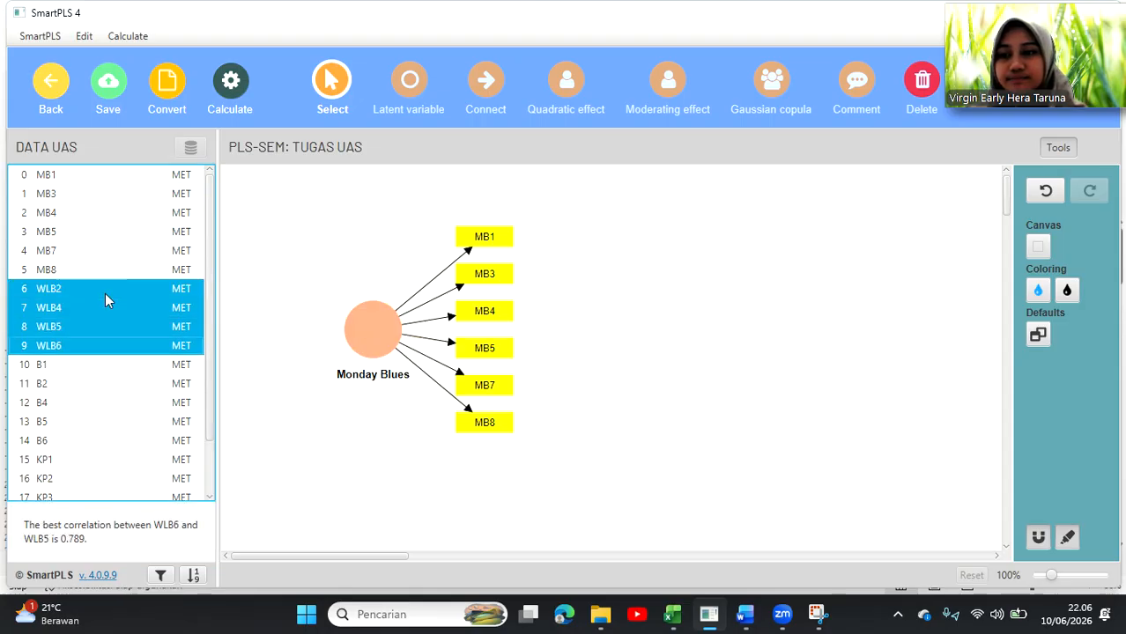
pyautogui.moveTo(105, 294); pyautogui.dragTo(370, 440)
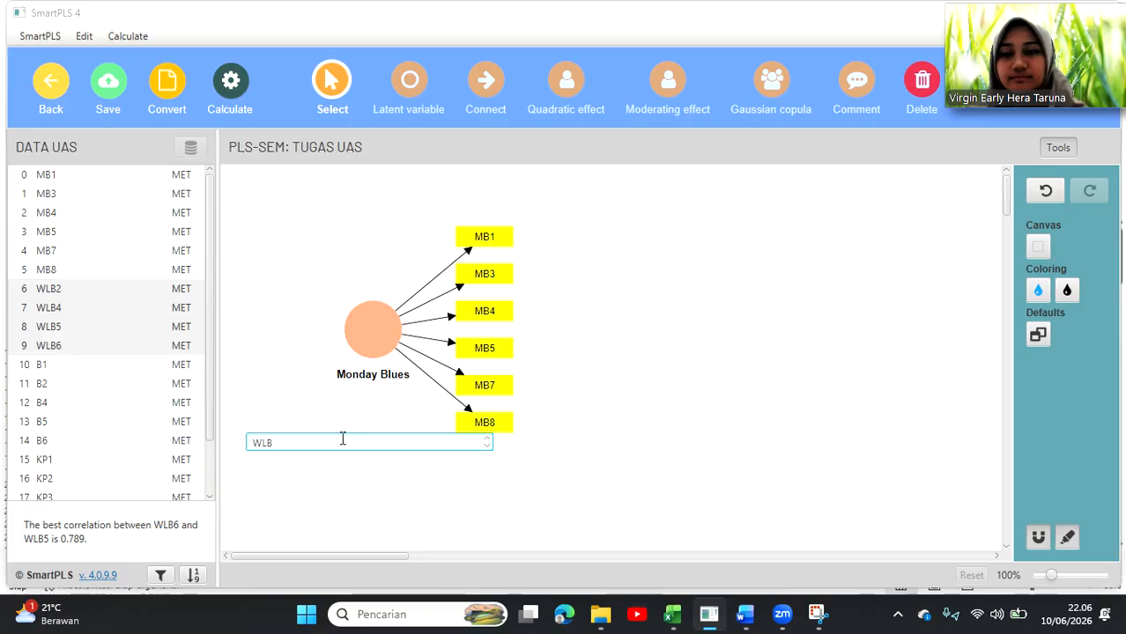
pyautogui.write('Work Life B')
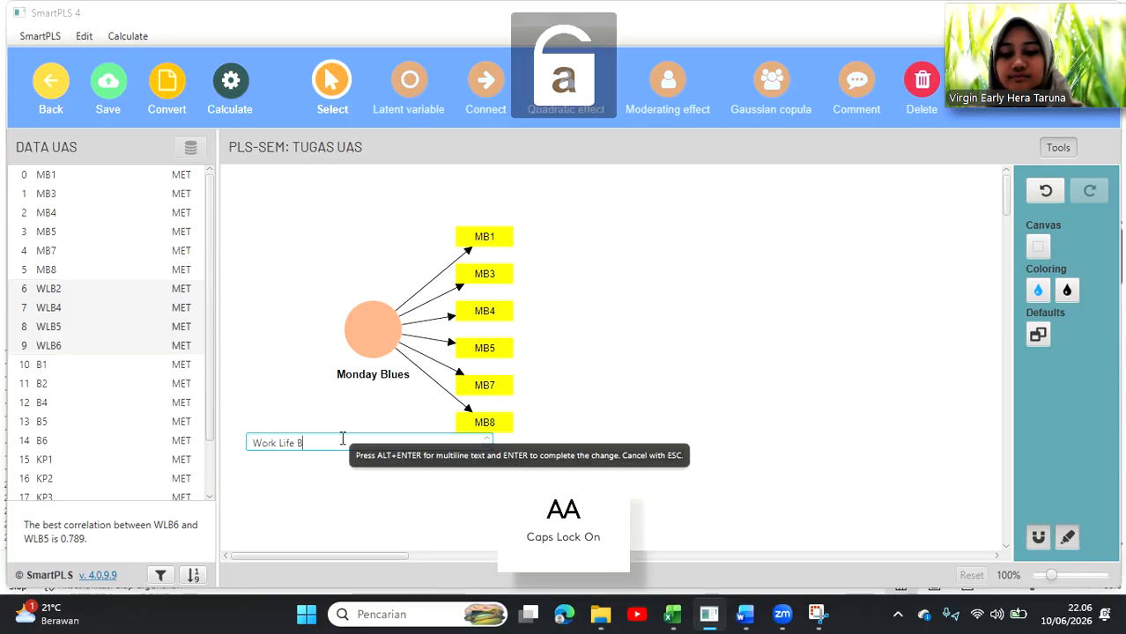
pyautogui.press('capslock')
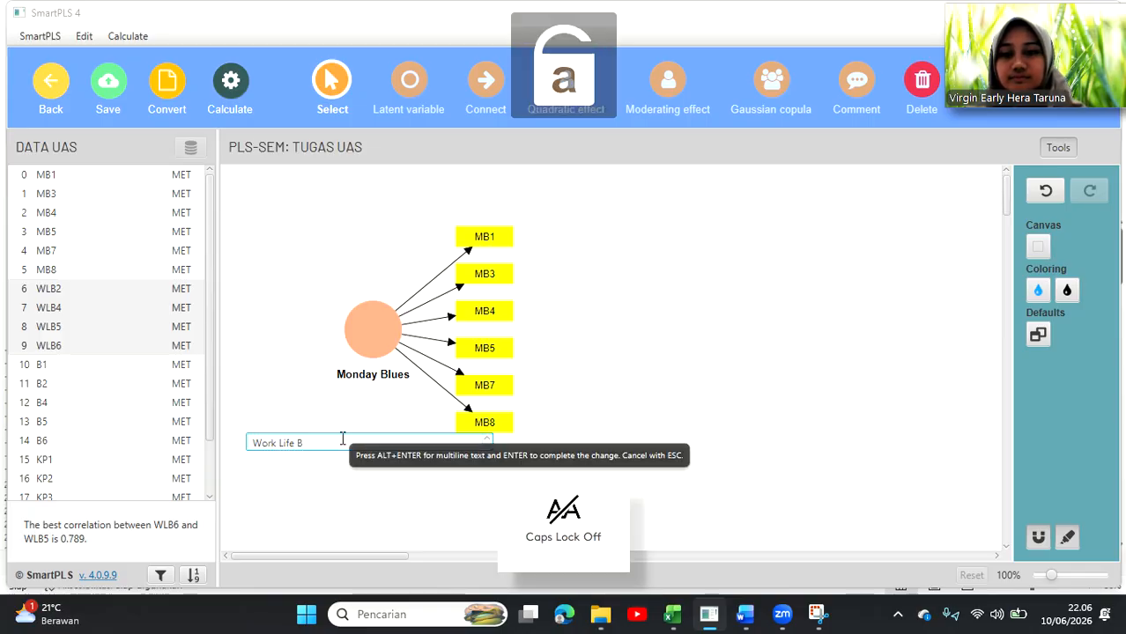
pyautogui.write('alanc')
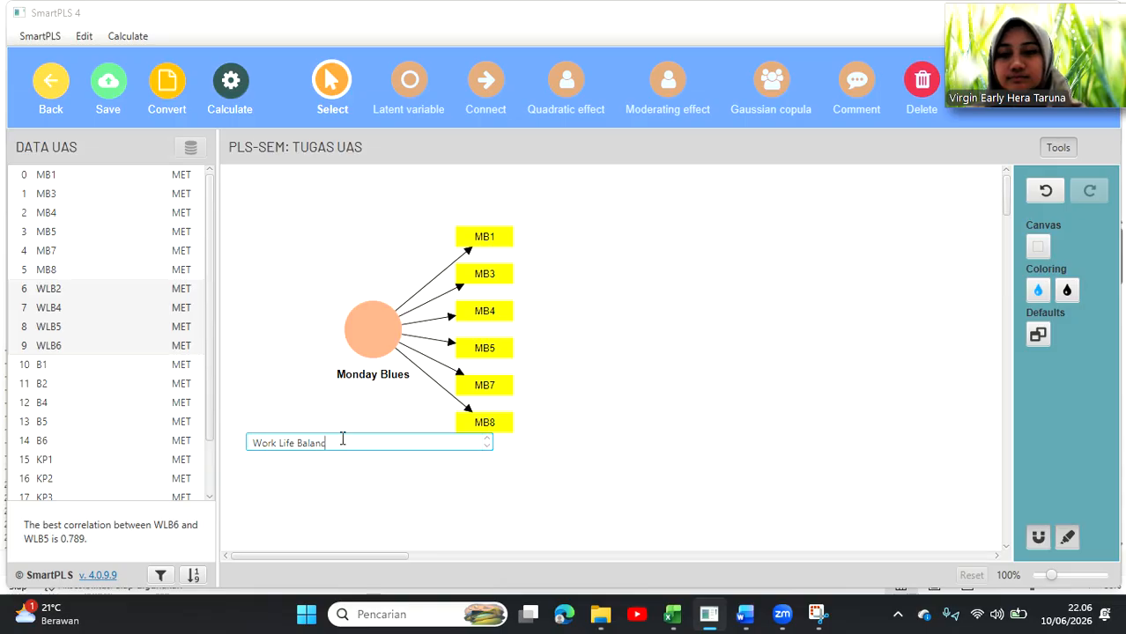
pyautogui.write('e')
pyautogui.press('Return')
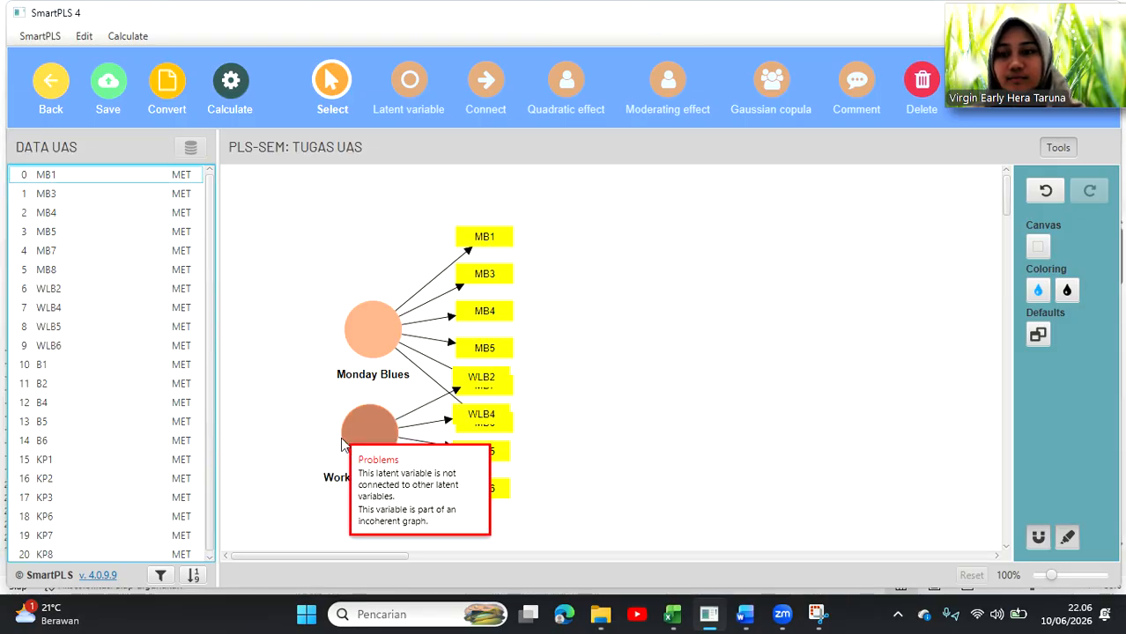
# - Create a latent variable named Burnout from B1, B2, B4, B5 and B6 to the right of the two existing constructs
pyautogui.click(118, 370)
pyautogui.hotkey('shift', 'Down')
pyautogui.hotkey('shift', 'Down')
pyautogui.hotkey('shift', 'Down')
pyautogui.hotkey('shift', 'Down')
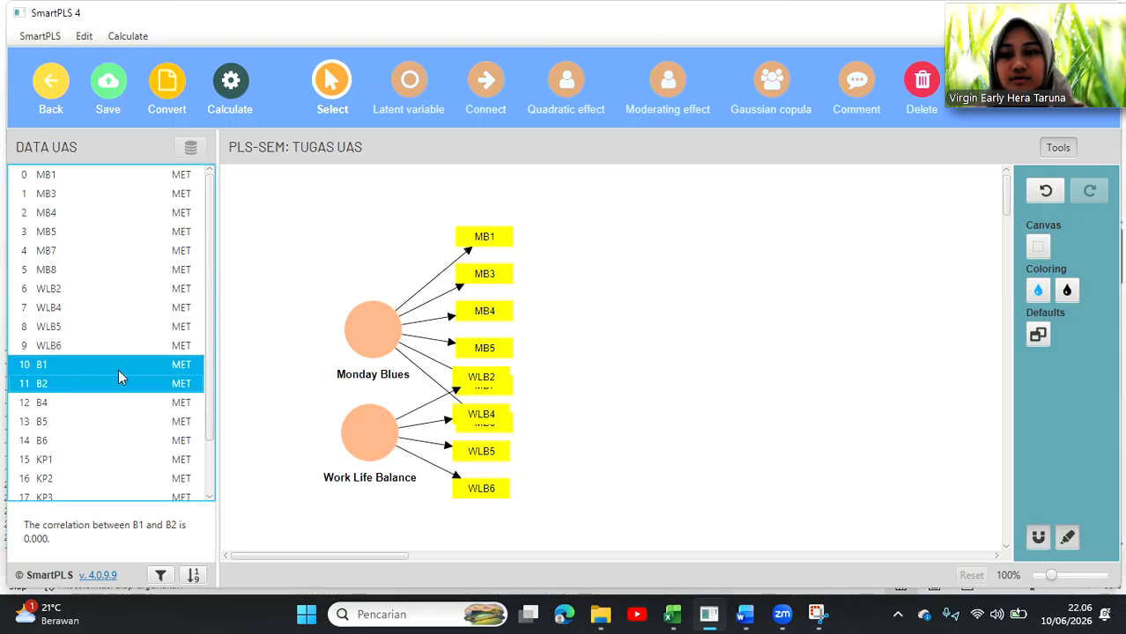
pyautogui.moveTo(89, 400); pyautogui.dragTo(661, 404)
pyautogui.write('Bu')
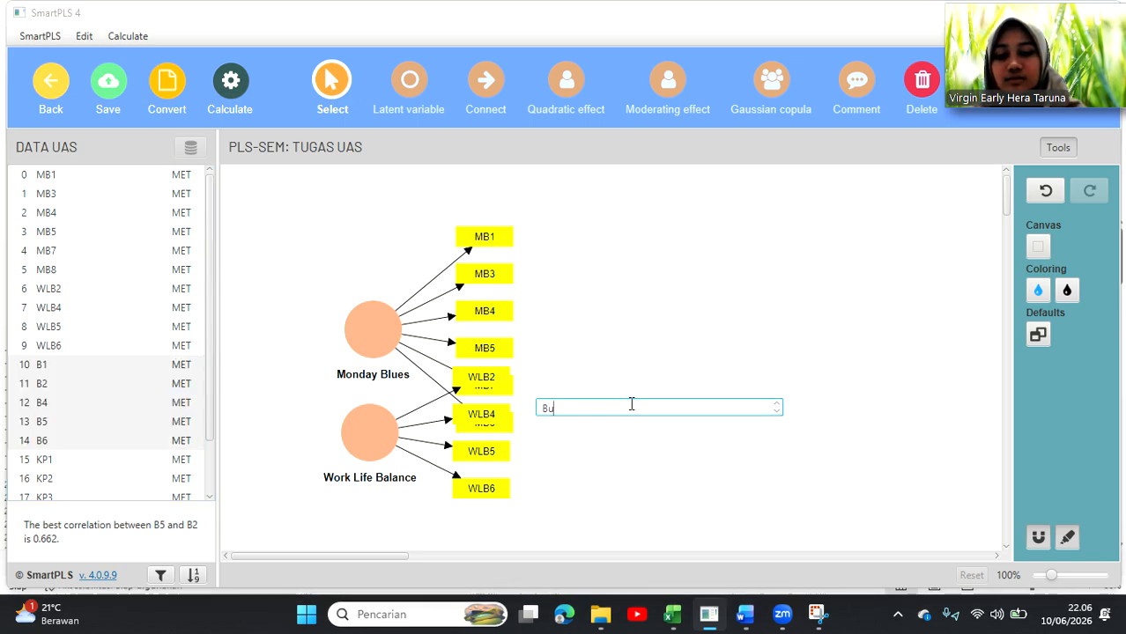
pyautogui.write('rn')
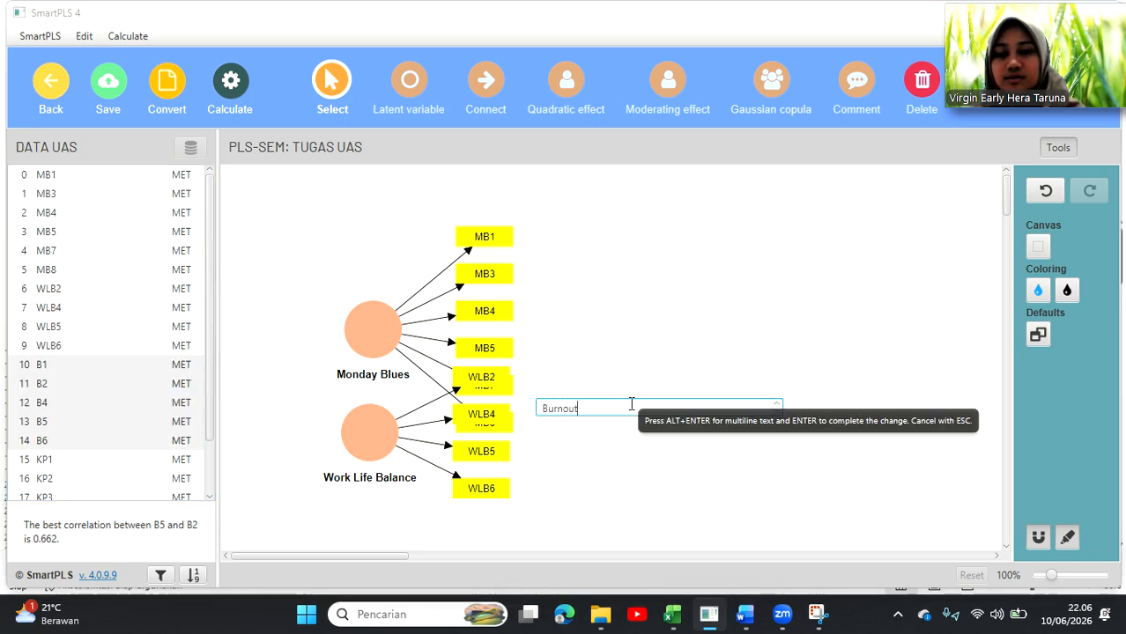
pyautogui.write('out')
pyautogui.press('Return')
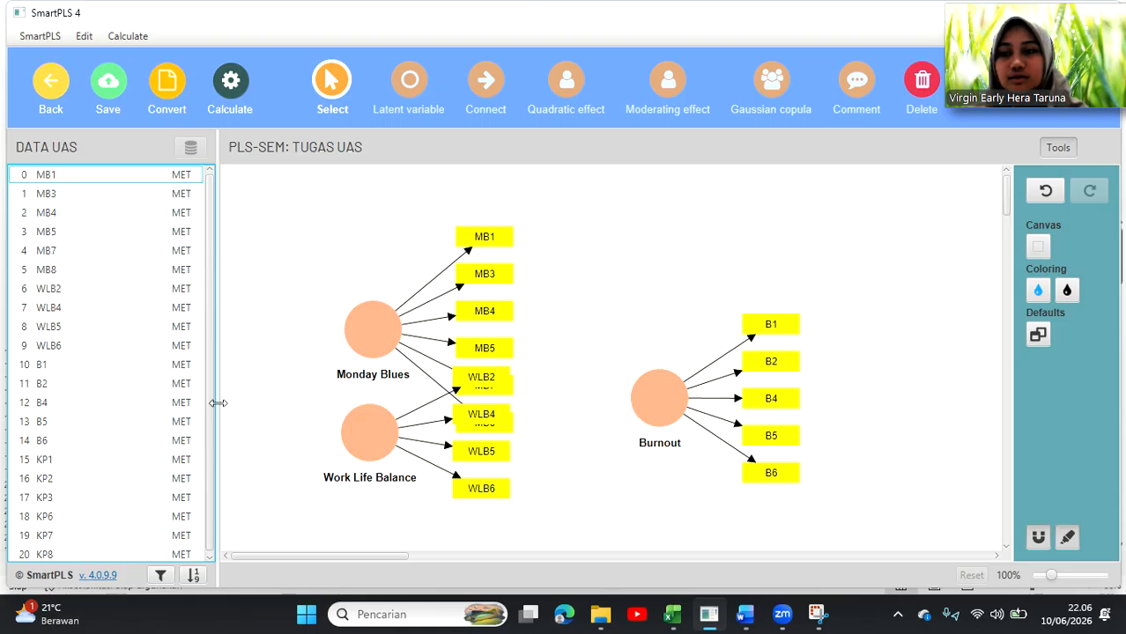
# - Create a latent variable named Kinerja Pegawai from KP1, KP2, KP3, KP6, KP7 and KP8 to the right of Burnout
pyautogui.click(117, 457)
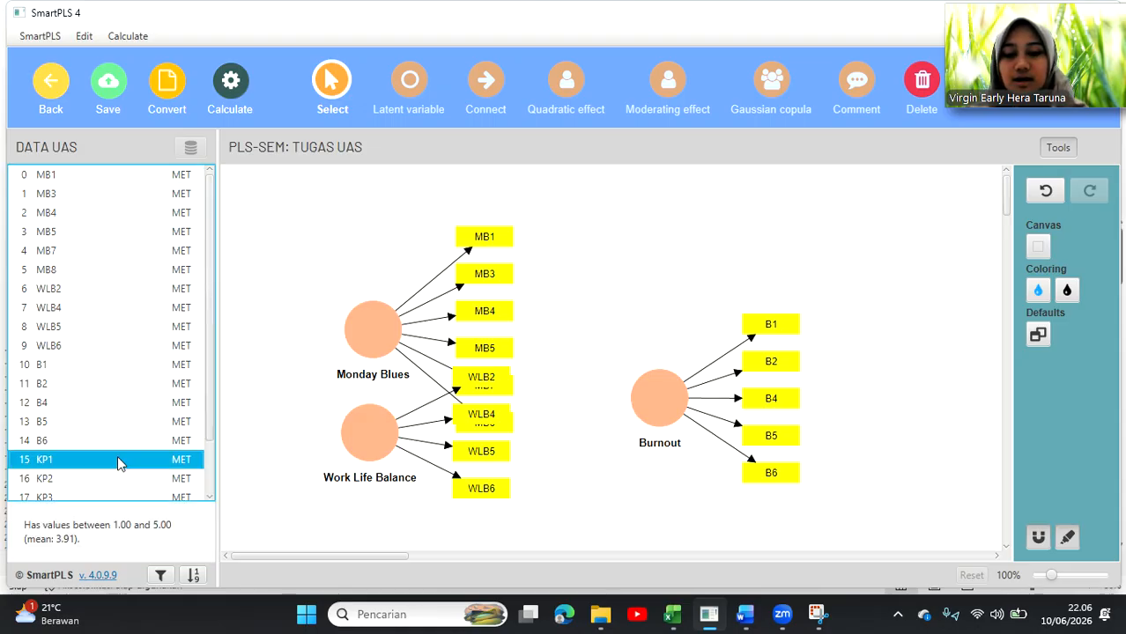
pyautogui.hotkey('shift', 'Down')
pyautogui.hotkey('shift', 'Down')
pyautogui.hotkey('shift', 'Down')
pyautogui.hotkey('shift', 'Down')
pyautogui.hotkey('shift', 'Down')
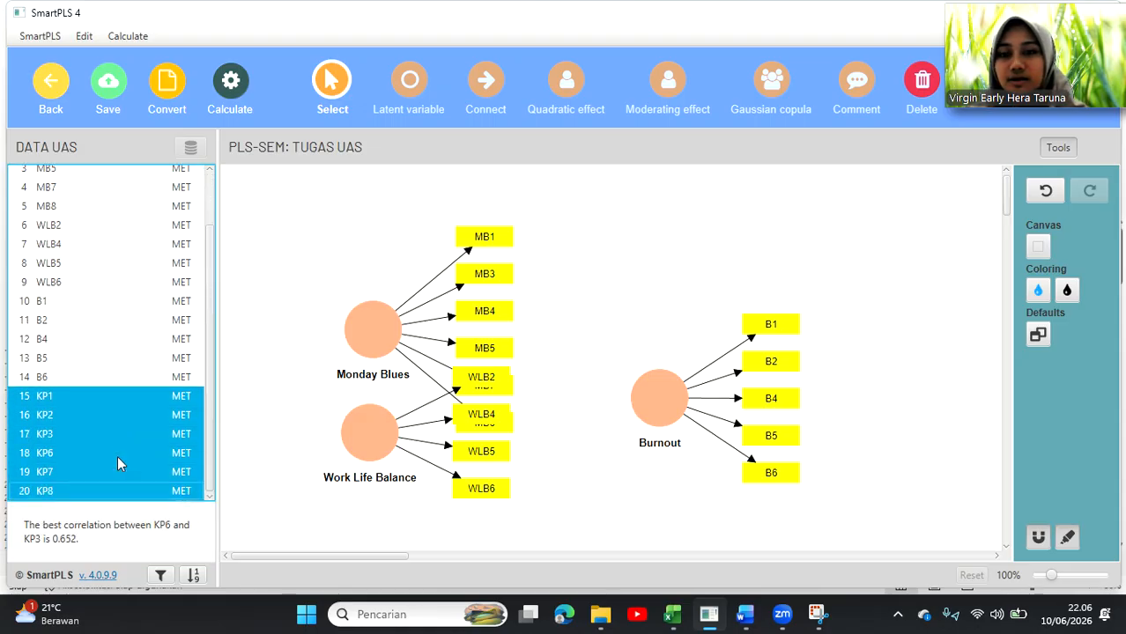
pyautogui.moveTo(117, 465); pyautogui.dragTo(874, 377)
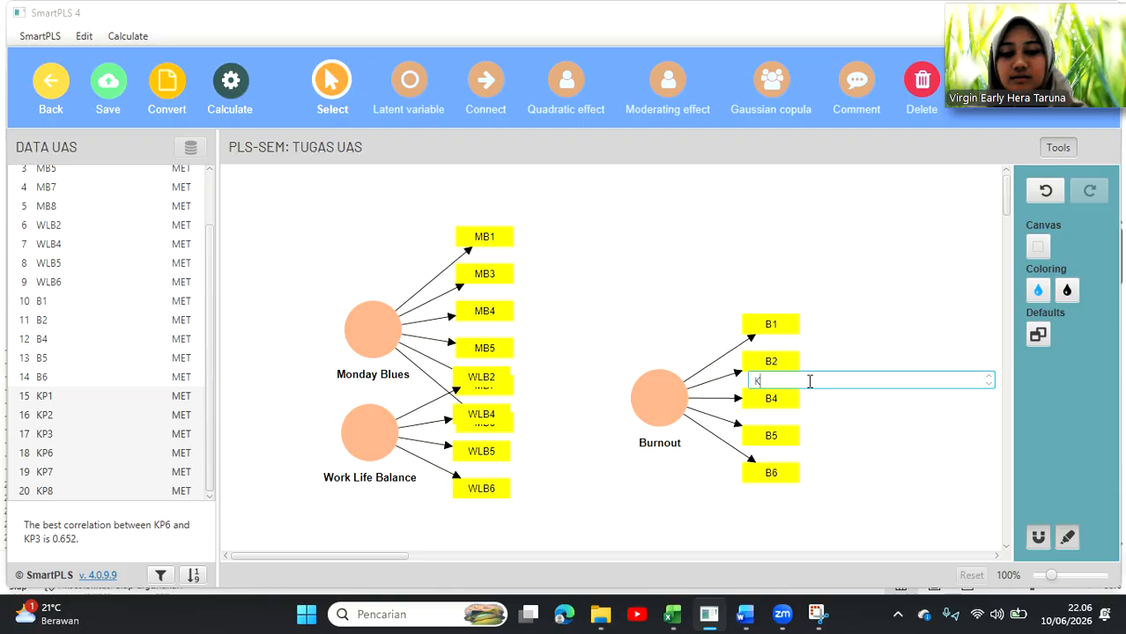
pyautogui.write('inerja')
pyautogui.press('capslock')
pyautogui.write('P')
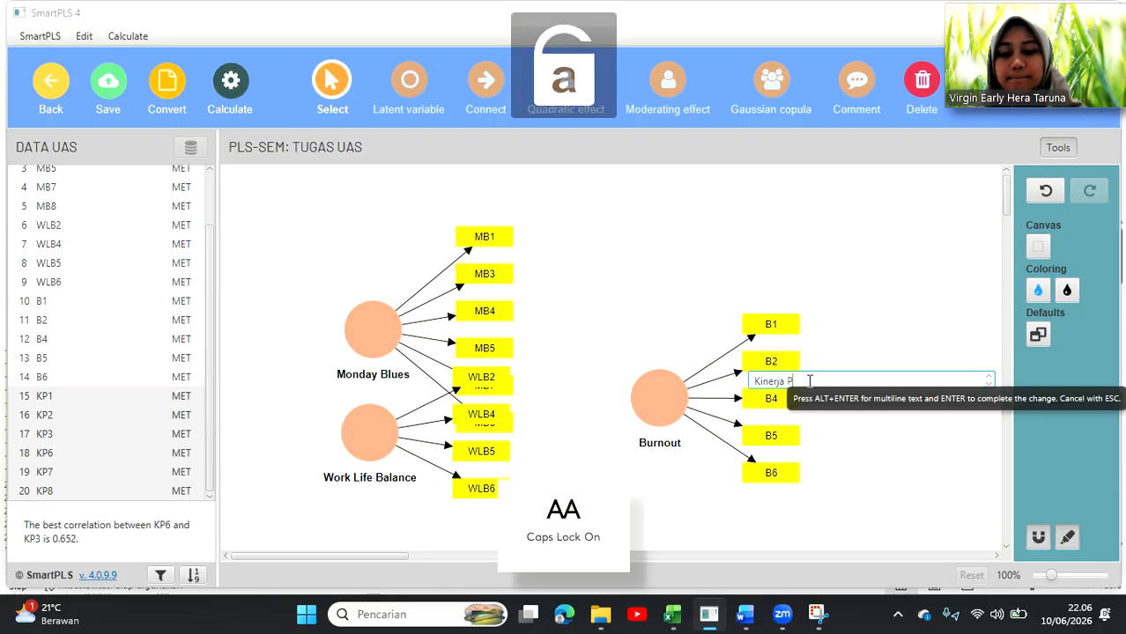
pyautogui.press('capslock')
pyautogui.write('egawai')
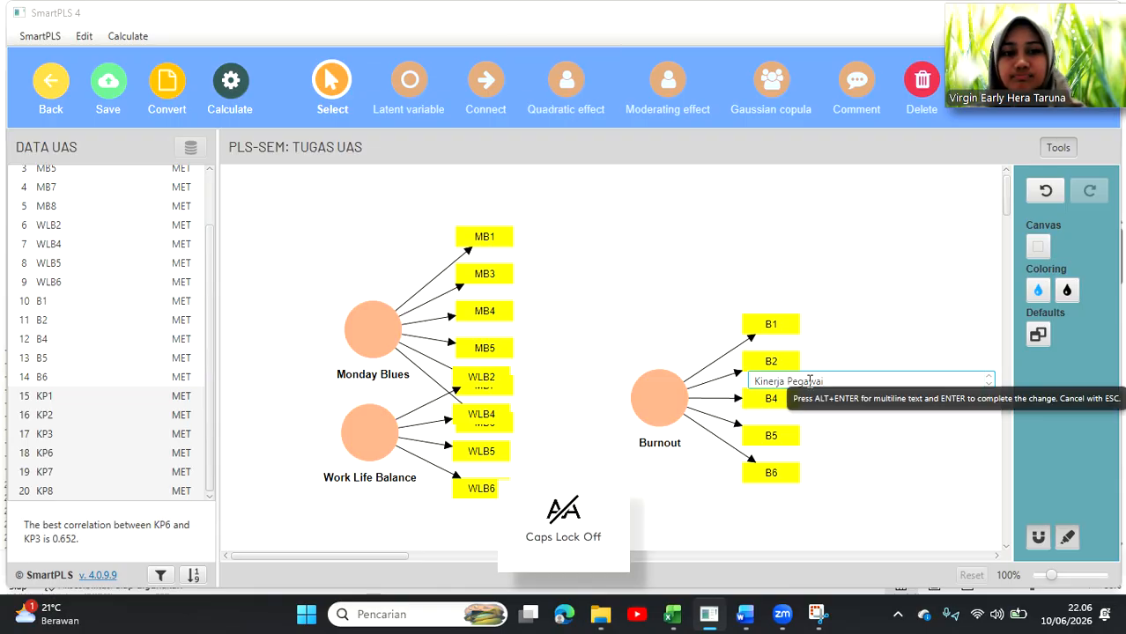
pyautogui.press('Return')
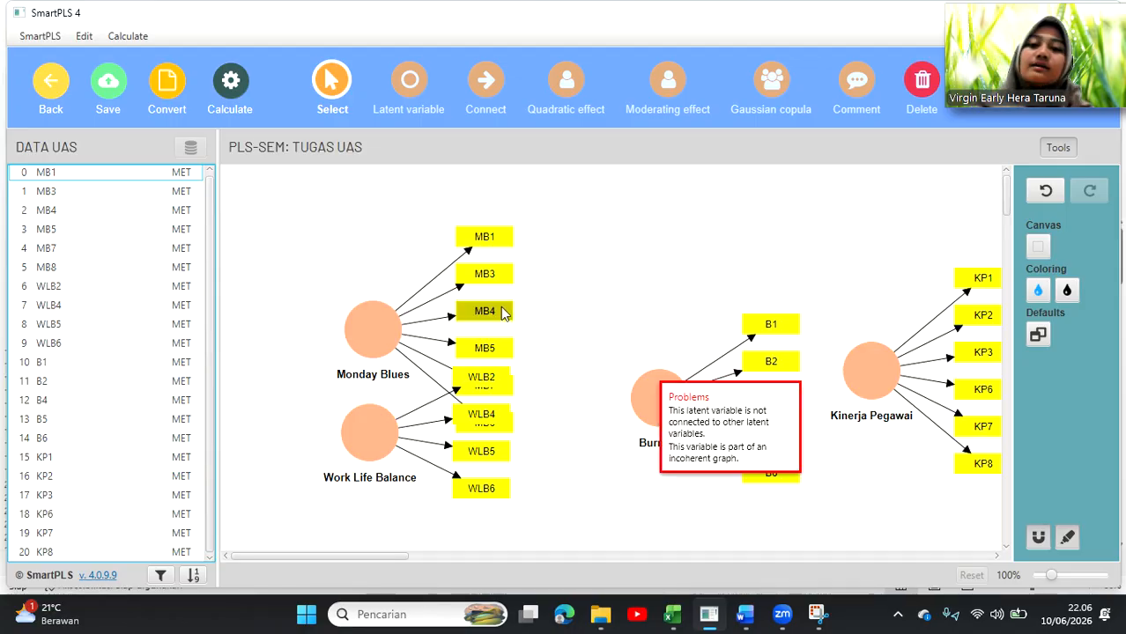
# - Place the indicators of Monday Blues, Work Life Balance and Burnout on the left side of their constructs
pyautogui.click(330, 243)
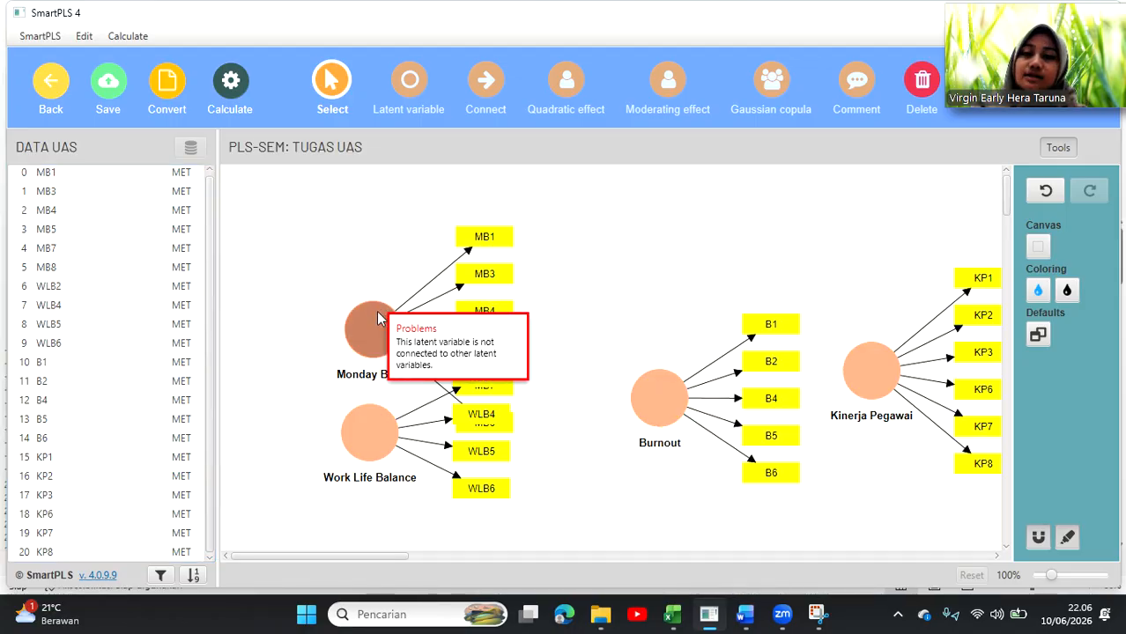
pyautogui.moveTo(323, 243); pyautogui.dragTo(695, 513)
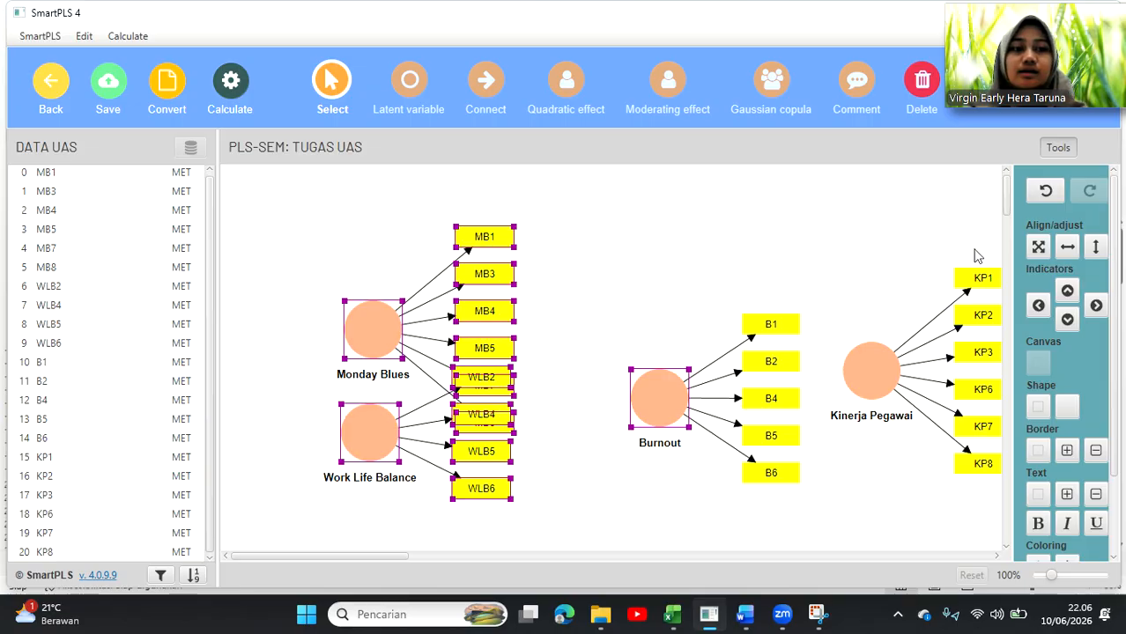
pyautogui.click(1038, 304)
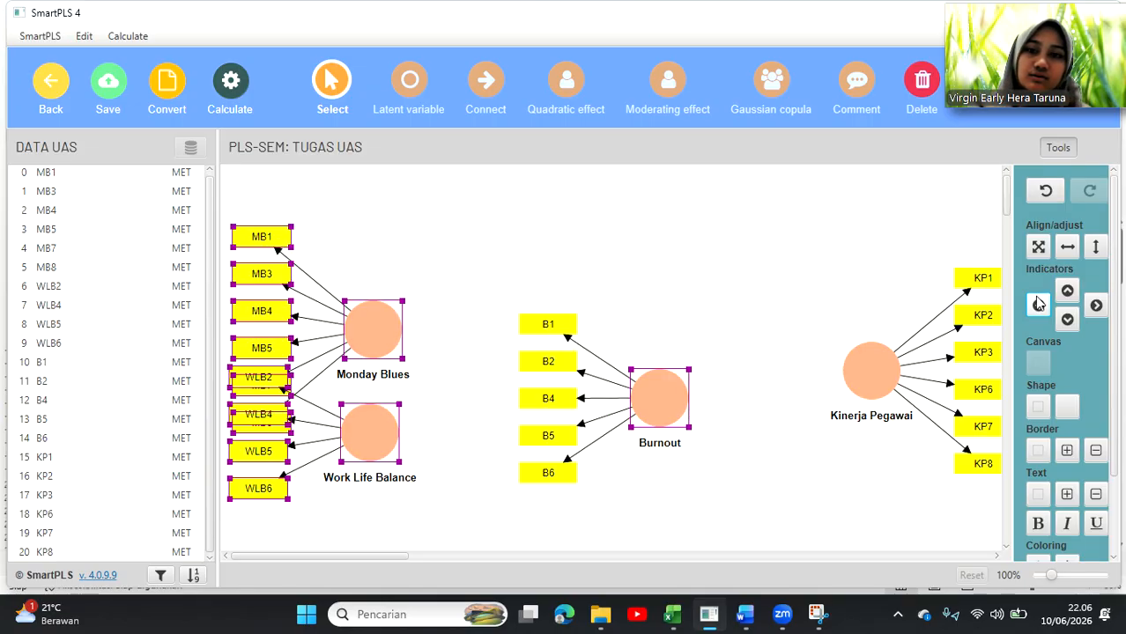
pyautogui.click(462, 359)
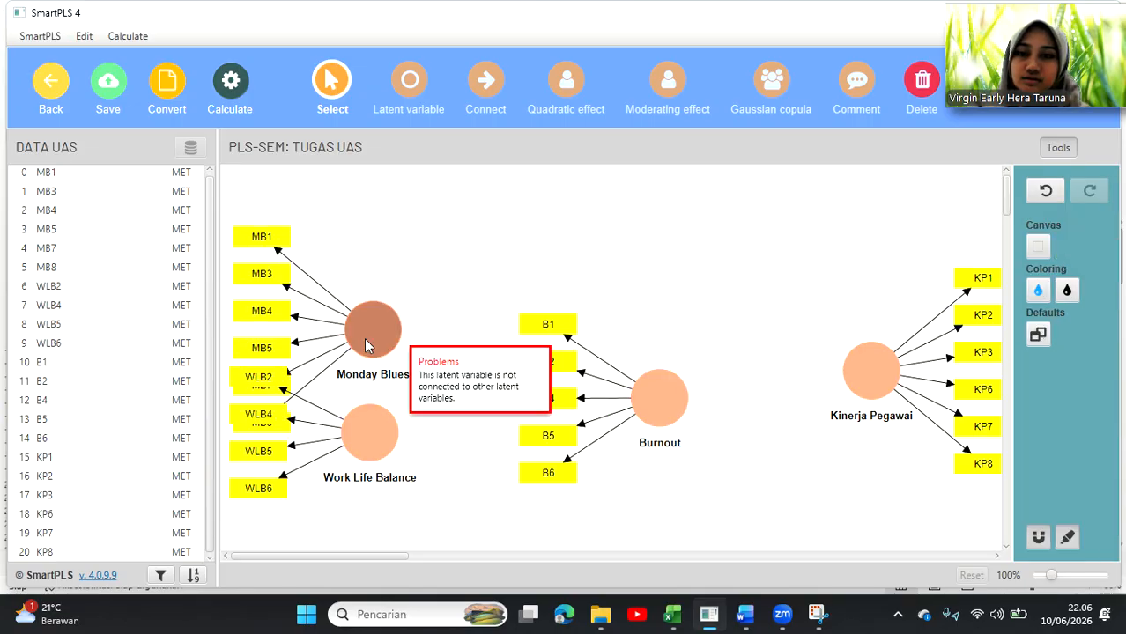
# - Space out the constructs: align Work Life Balance below Monday Blues without overlapping indicators, and shift Burnout and Kinerja Pegawai left to vertically central positions
pyautogui.moveTo(359, 335); pyautogui.dragTo(363, 294)
pyautogui.moveTo(363, 437); pyautogui.dragTo(369, 477)
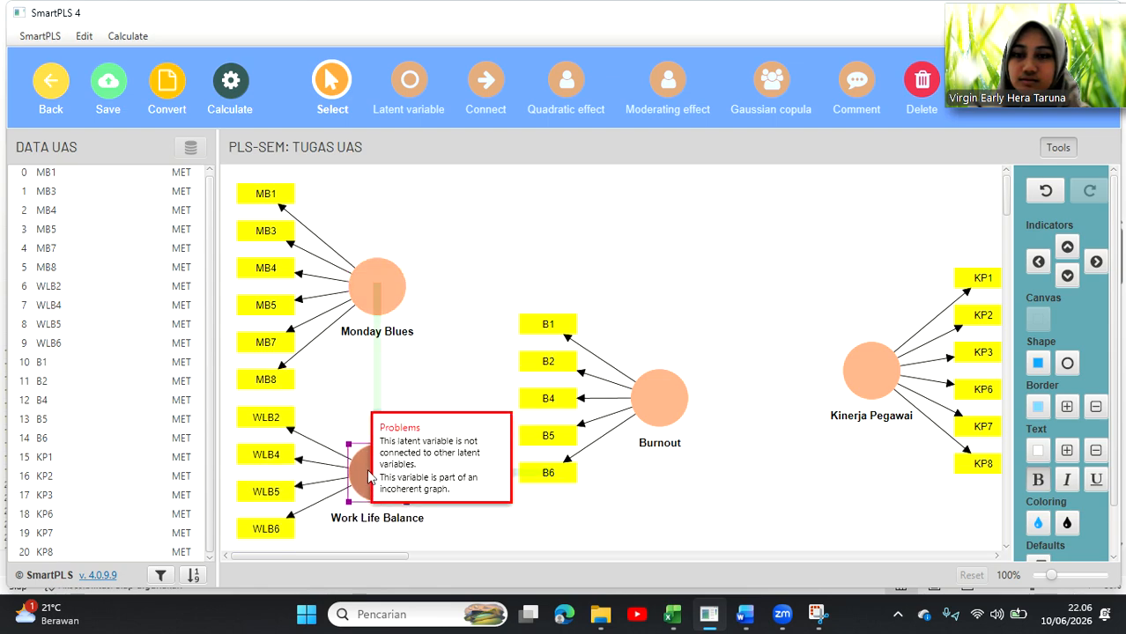
pyautogui.click(637, 413)
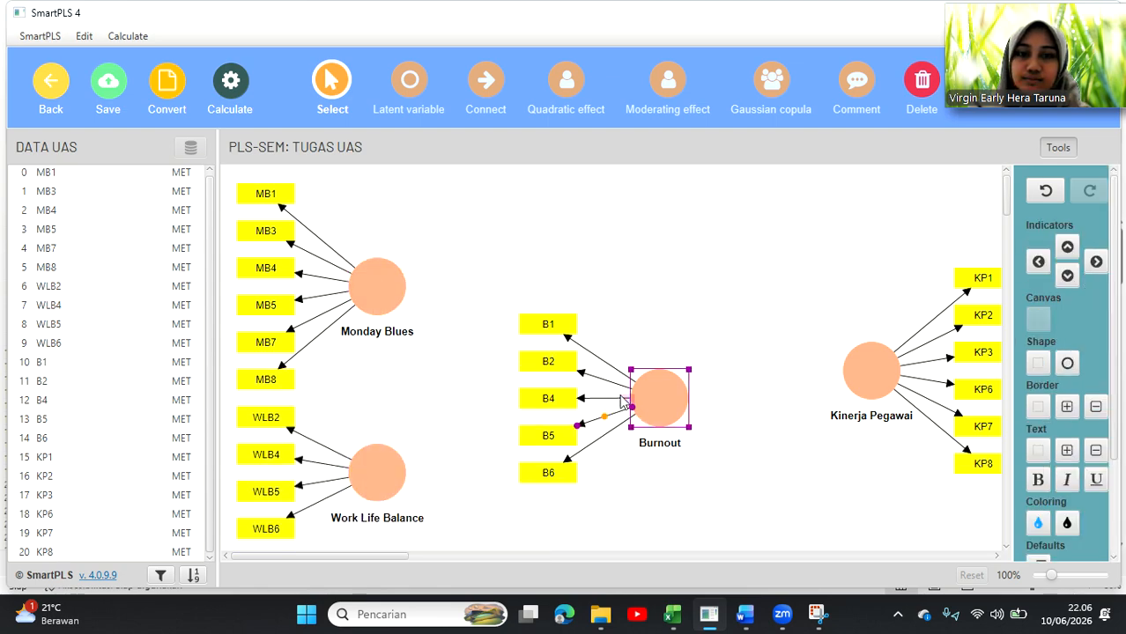
pyautogui.moveTo(644, 409); pyautogui.dragTo(617, 398)
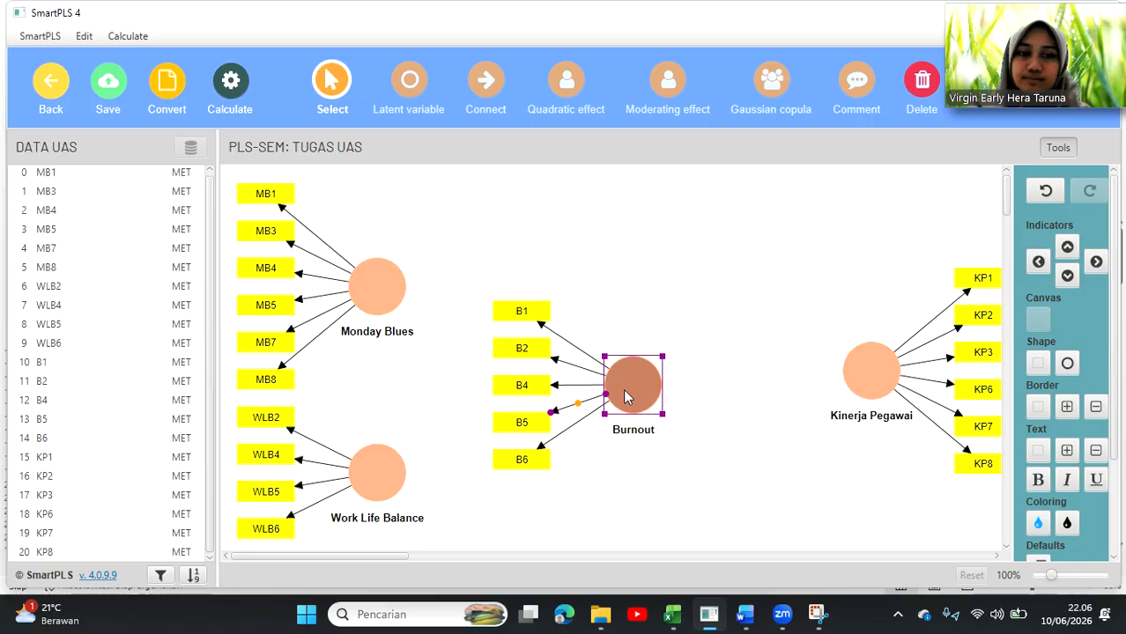
pyautogui.click(846, 388)
pyautogui.moveTo(846, 392); pyautogui.dragTo(806, 397)
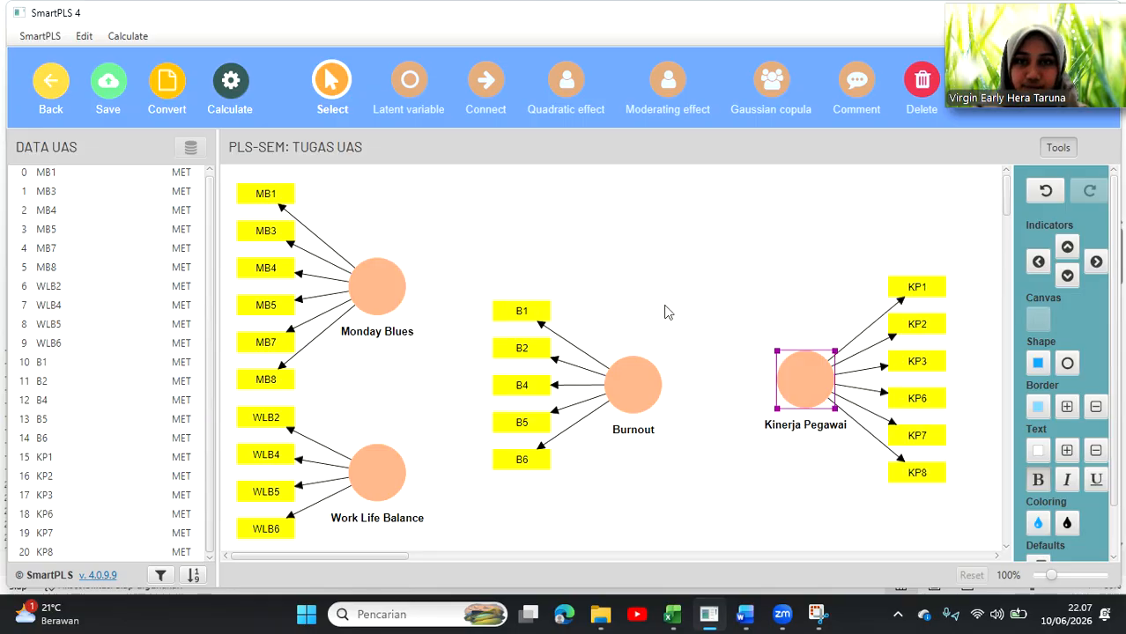
# - Draw structural paths from Monday Blues and from Work Life Balance to Burnout
pyautogui.click(487, 85)
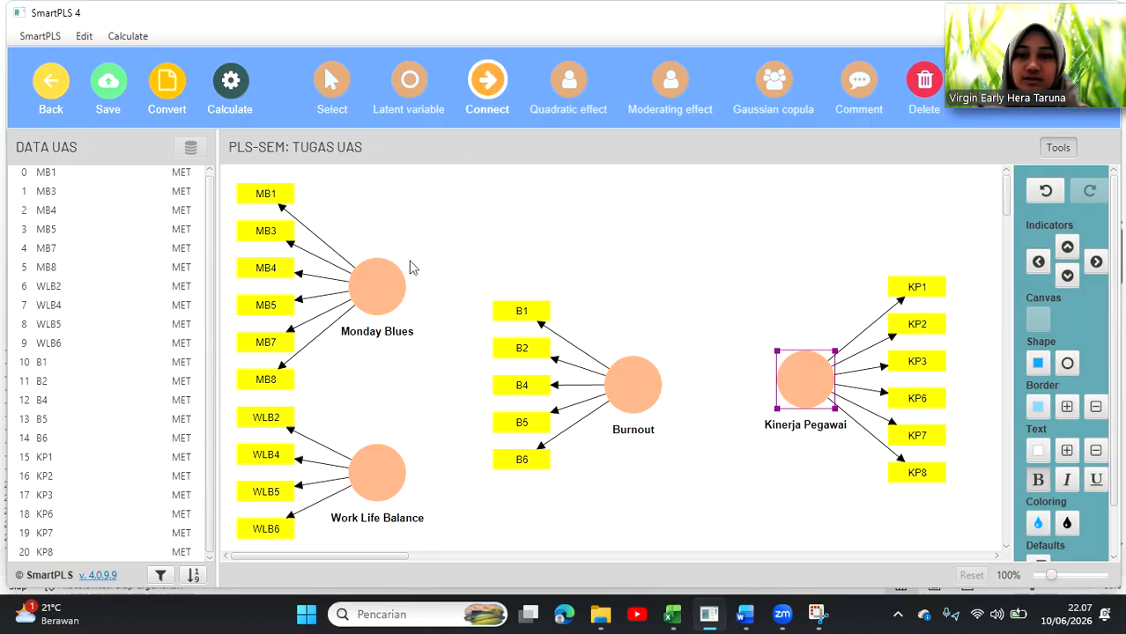
pyautogui.click(383, 287)
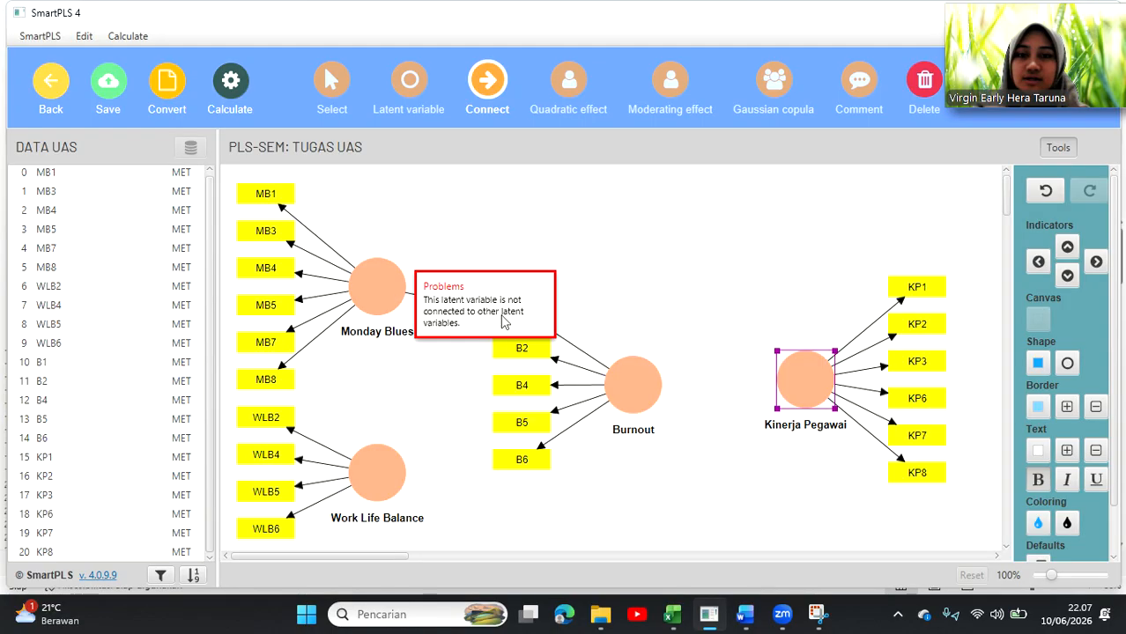
pyautogui.click(636, 391)
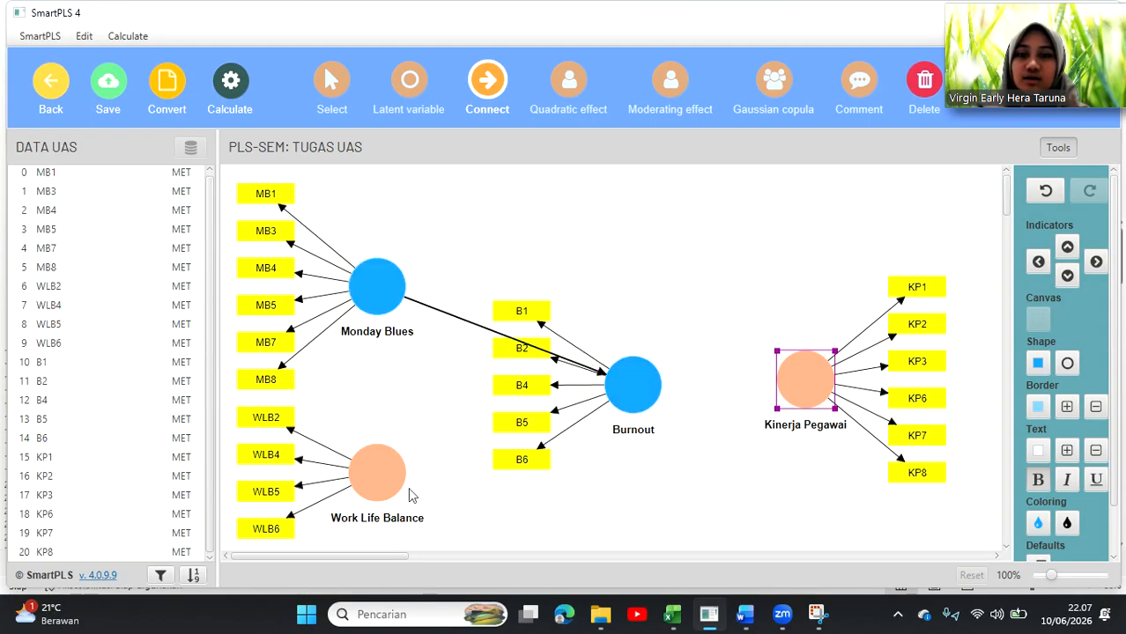
pyautogui.click(388, 474)
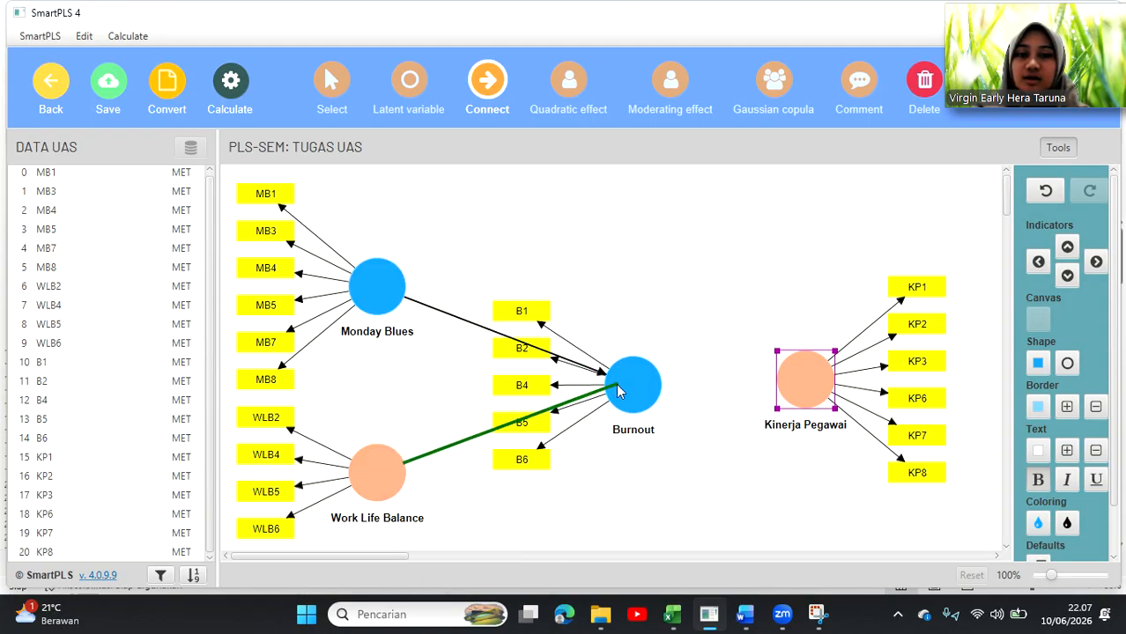
pyautogui.click(630, 387)
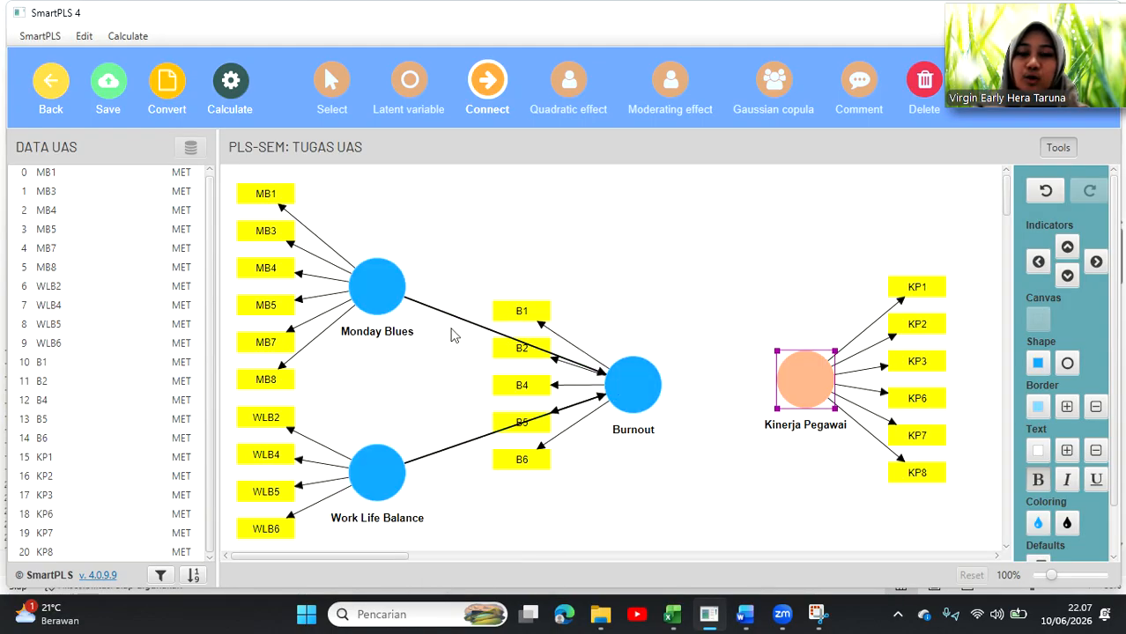
# - Draw structural paths to Kinerja Pegawai from Burnout, Monday Blues and Work Life Balance
pyautogui.click(642, 386)
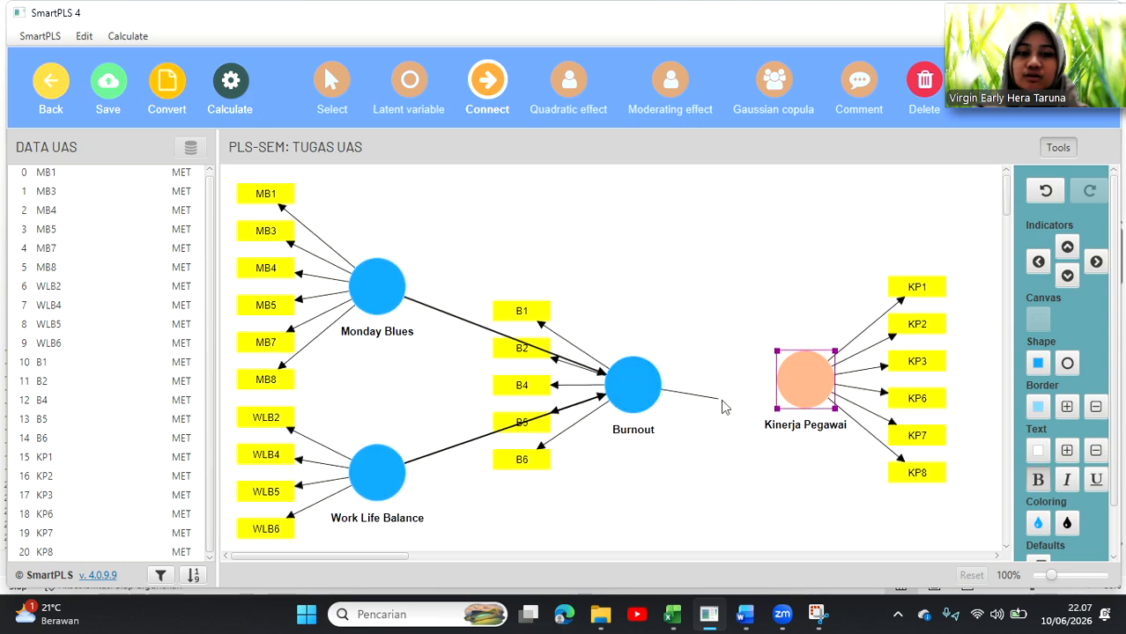
pyautogui.click(804, 379)
pyautogui.click(377, 286)
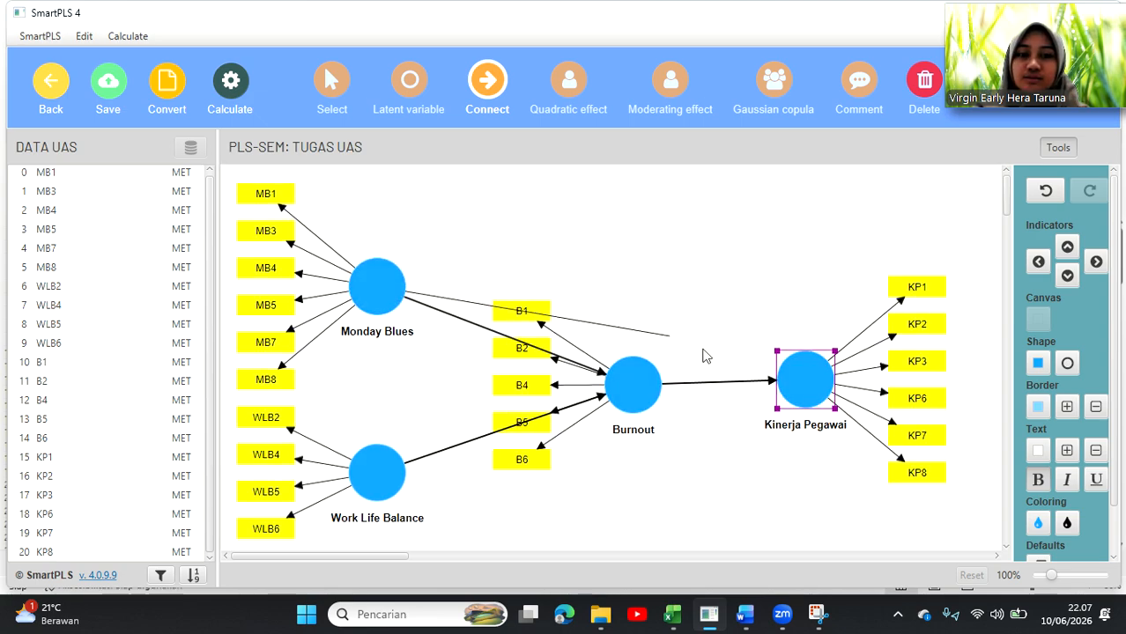
pyautogui.click(791, 385)
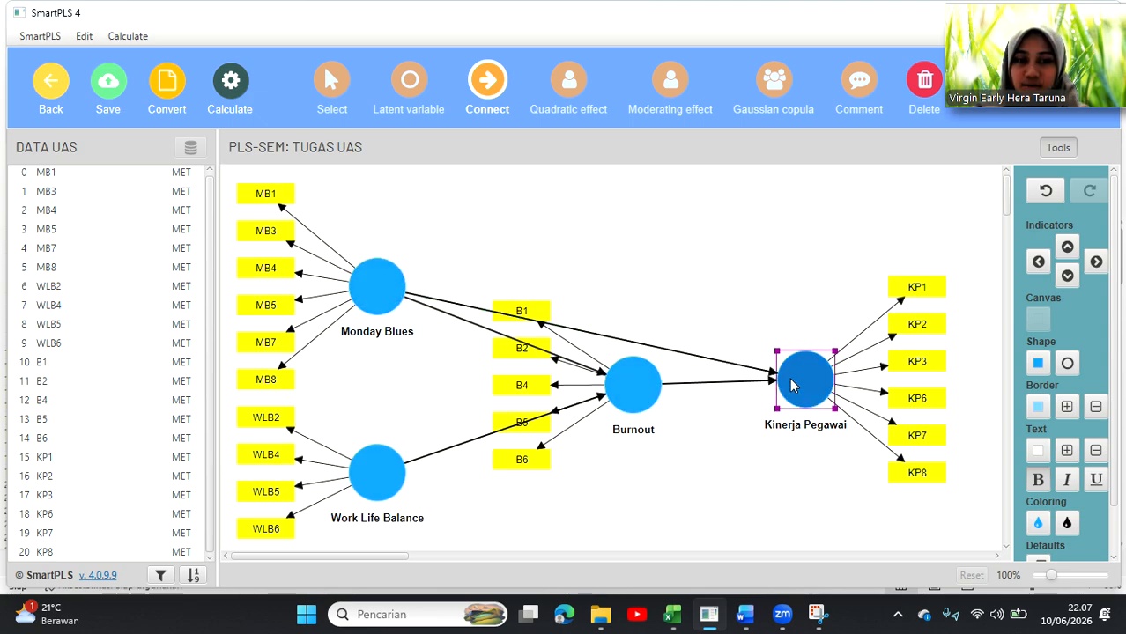
pyautogui.click(374, 469)
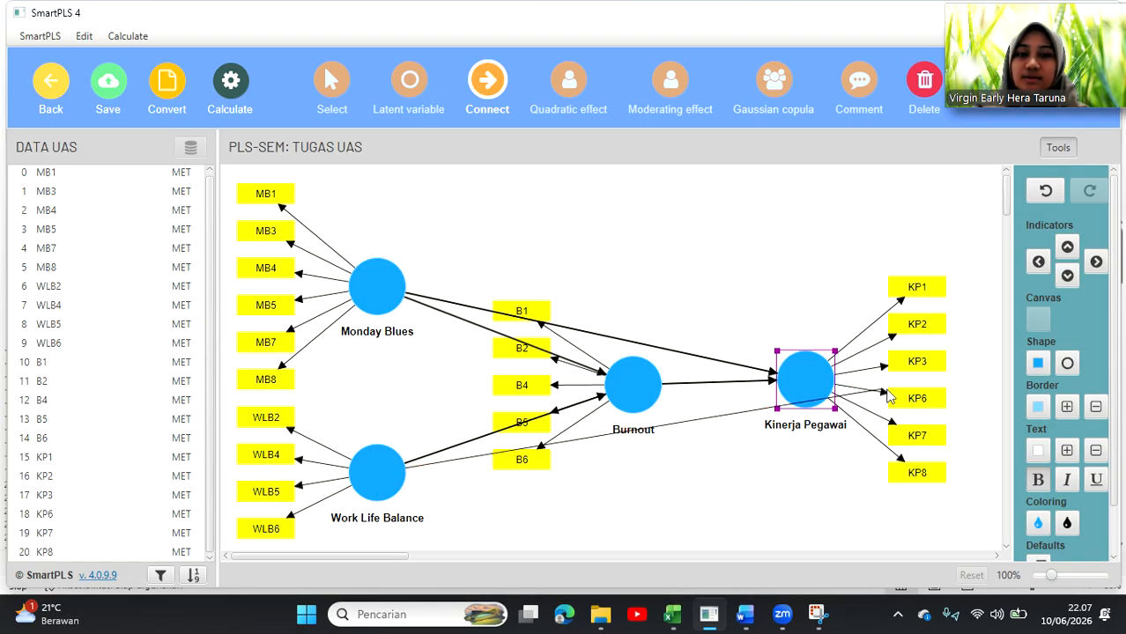
pyautogui.click(868, 414)
pyautogui.click(377, 471)
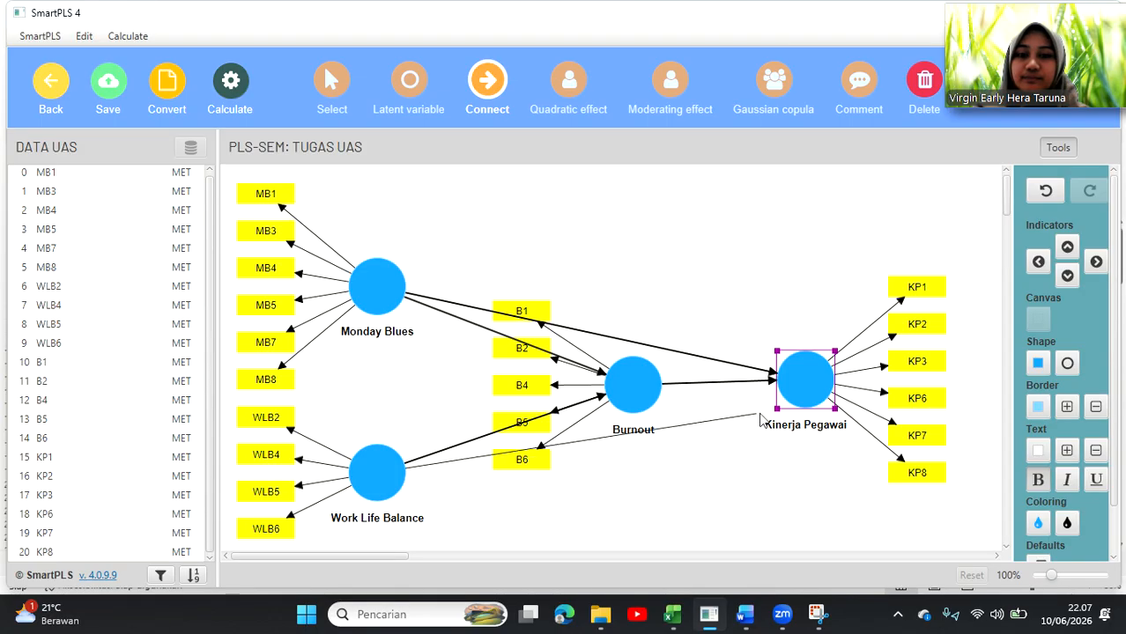
pyautogui.click(790, 398)
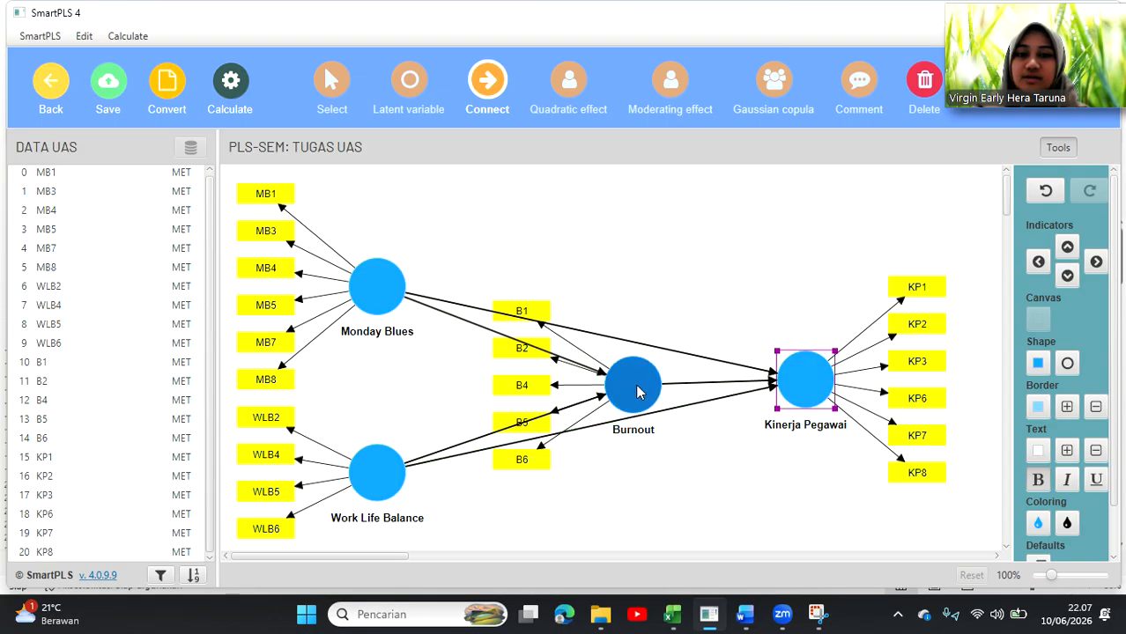
pyautogui.click(392, 475)
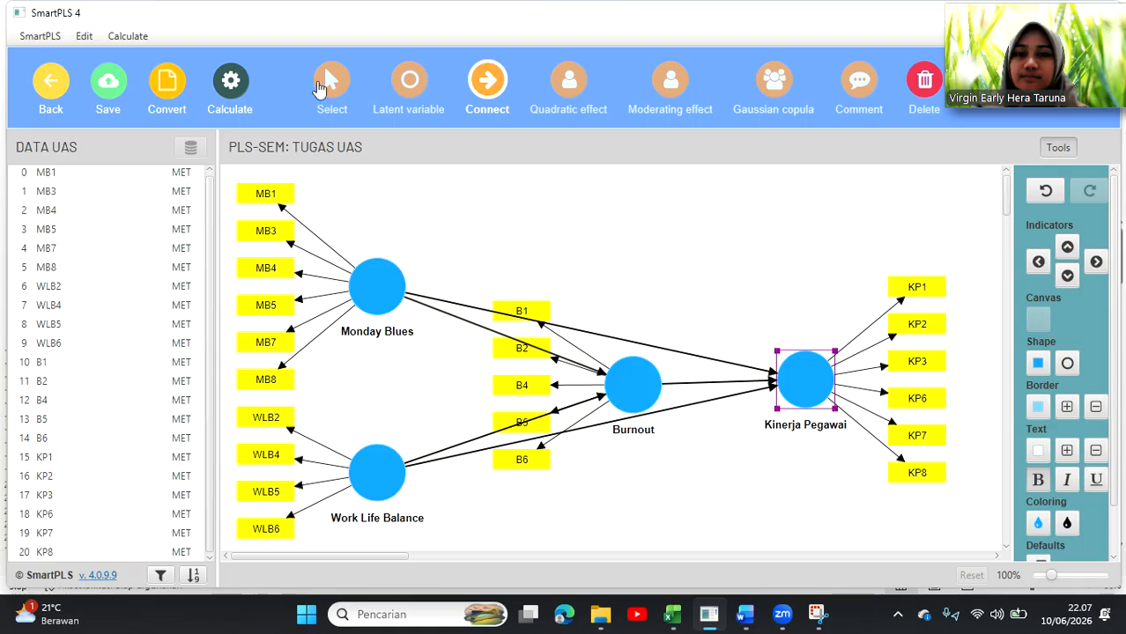
# - Move Monday Blues and Work Life Balance with their indicators closer to Burnout, keeping the two constructs vertically aligned
pyautogui.click(320, 83)
pyautogui.moveTo(370, 498); pyautogui.dragTo(429, 528)
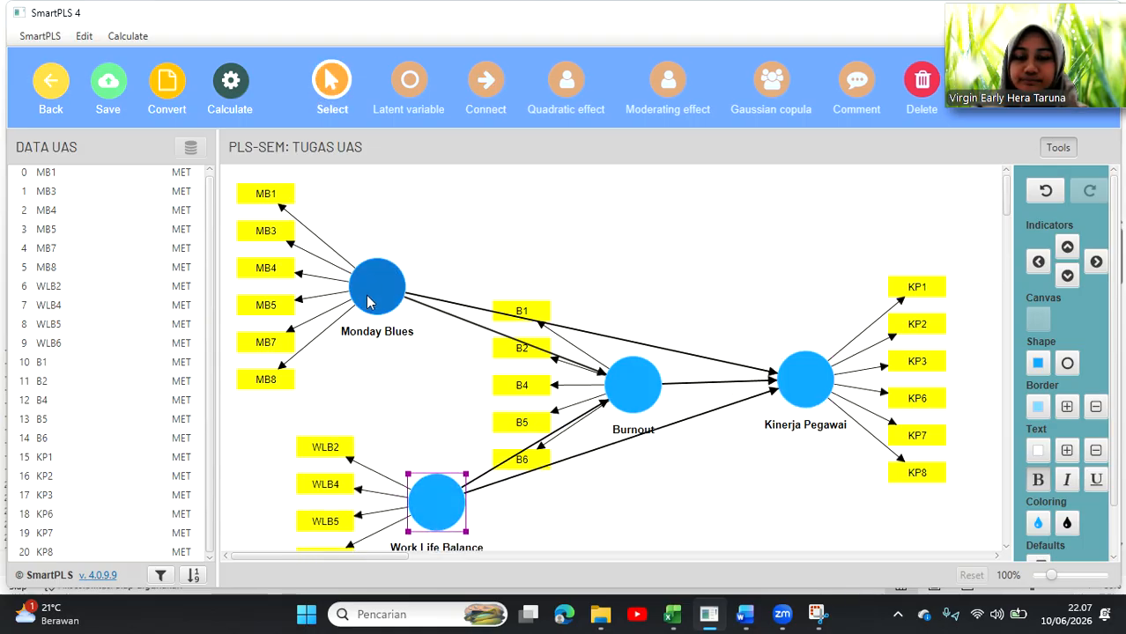
pyautogui.moveTo(370, 299); pyautogui.dragTo(425, 284)
pyautogui.moveTo(442, 499); pyautogui.dragTo(444, 483)
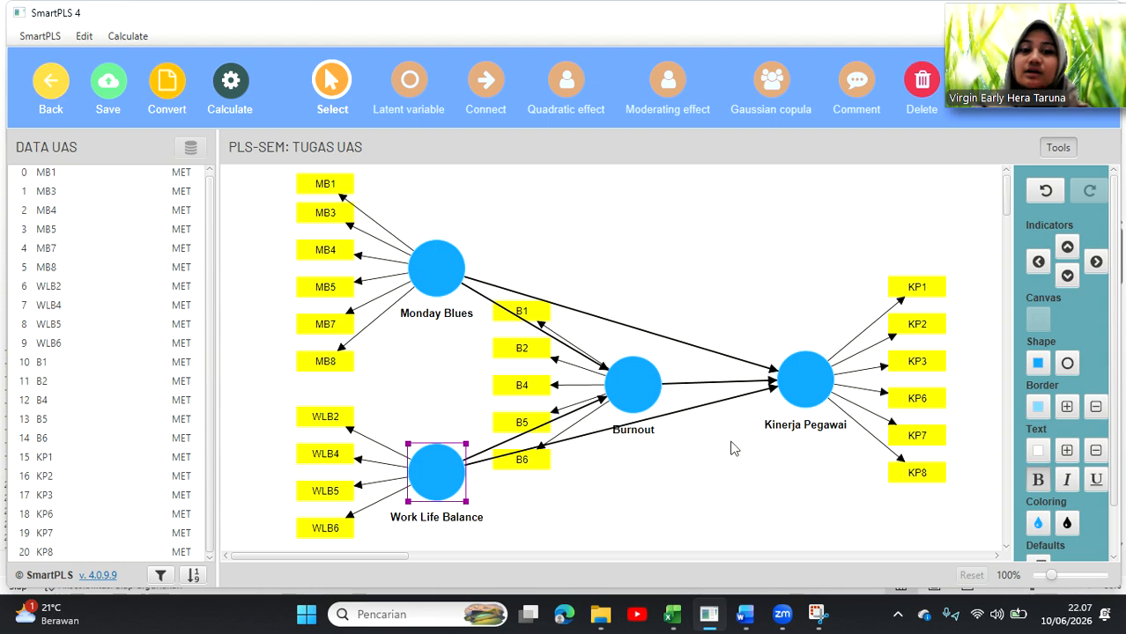
# - Run the PLS-SEM algorithm with the Path weighting scheme, standardized results and default initial weights, opening the report
pyautogui.click(234, 82)
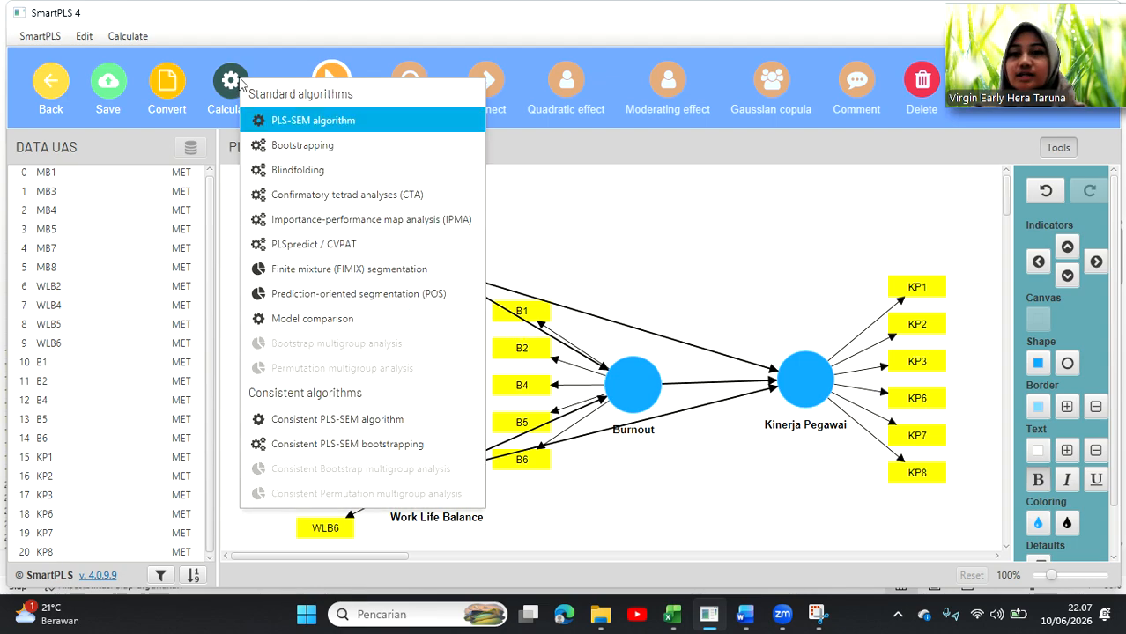
pyautogui.click(314, 121)
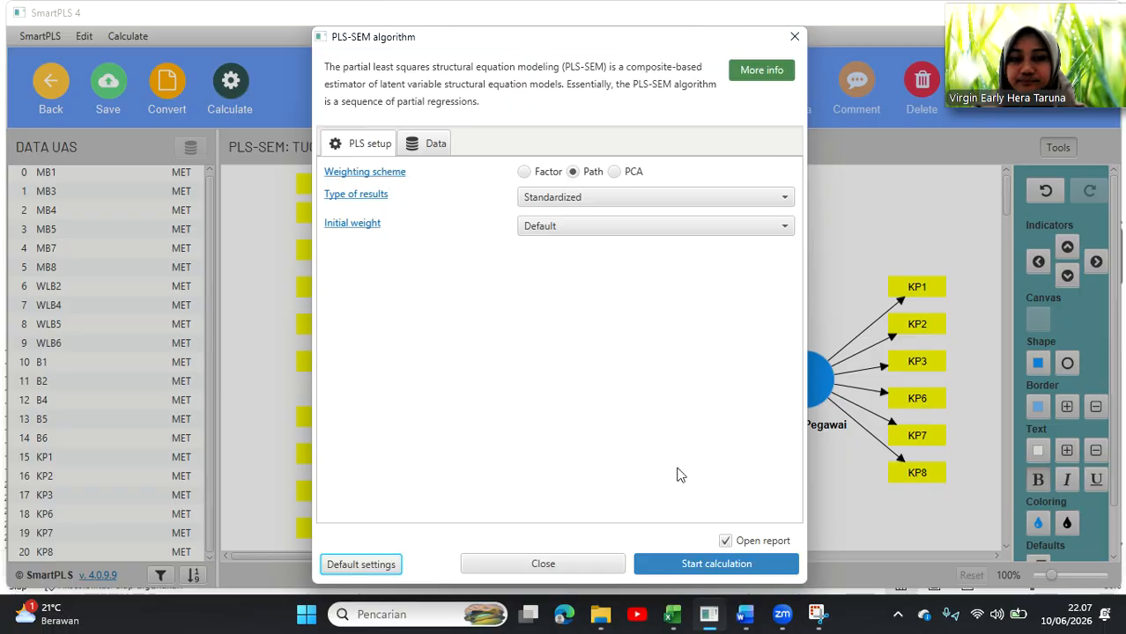
pyautogui.click(701, 563)
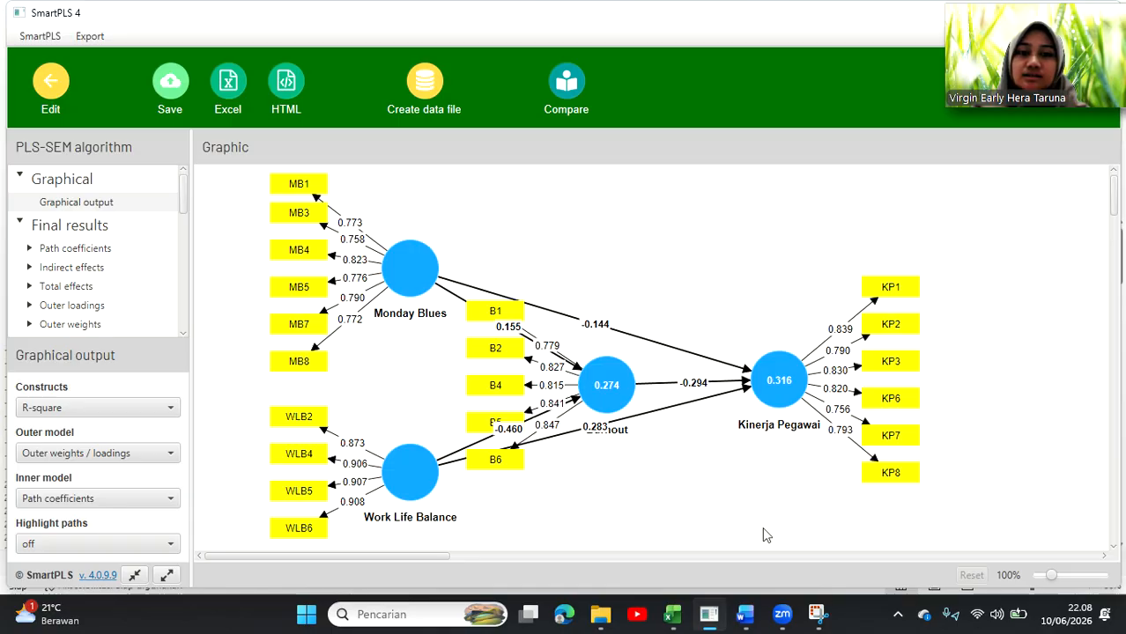
# - Switch to the UAS document in Word and view the convergent validity table under the outer model evaluation
pyautogui.click(745, 614)
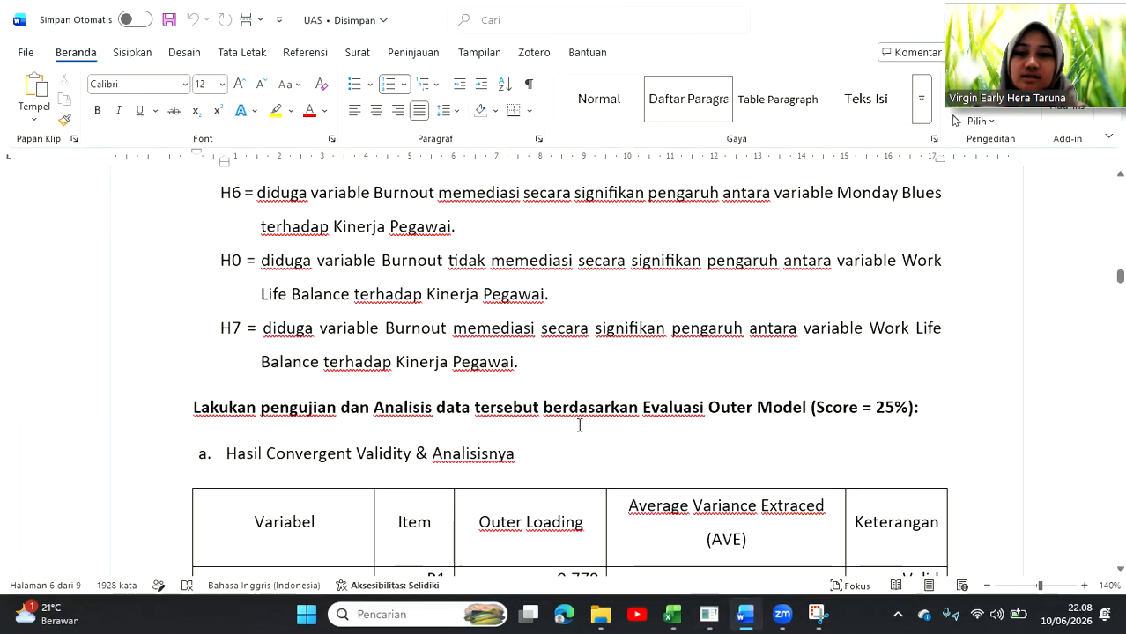
pyautogui.scroll(-5, 580, 426)
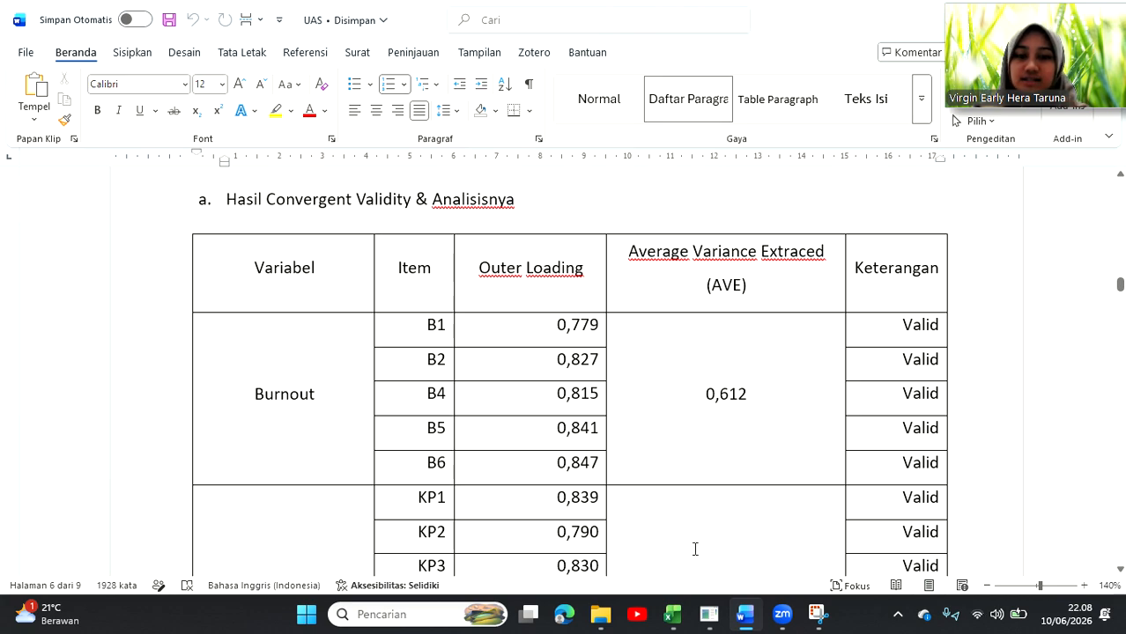
# - Switch back to SmartPLS and examine the outer loadings matrix and the construct reliability and validity overview
pyautogui.click(718, 624)
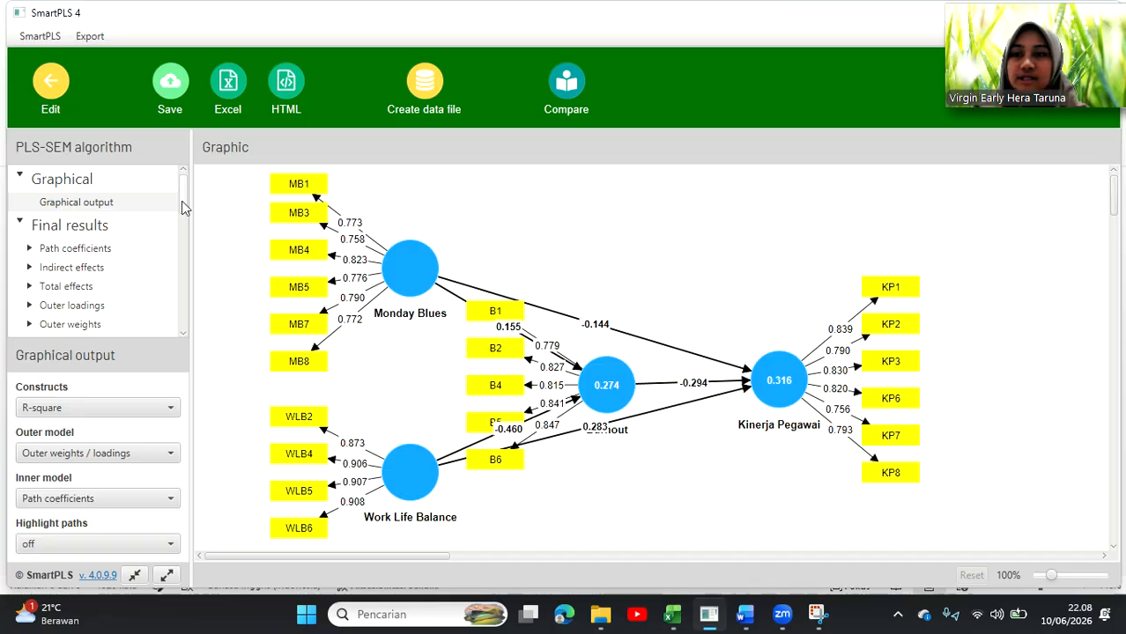
pyautogui.moveTo(183, 206); pyautogui.dragTo(182, 211)
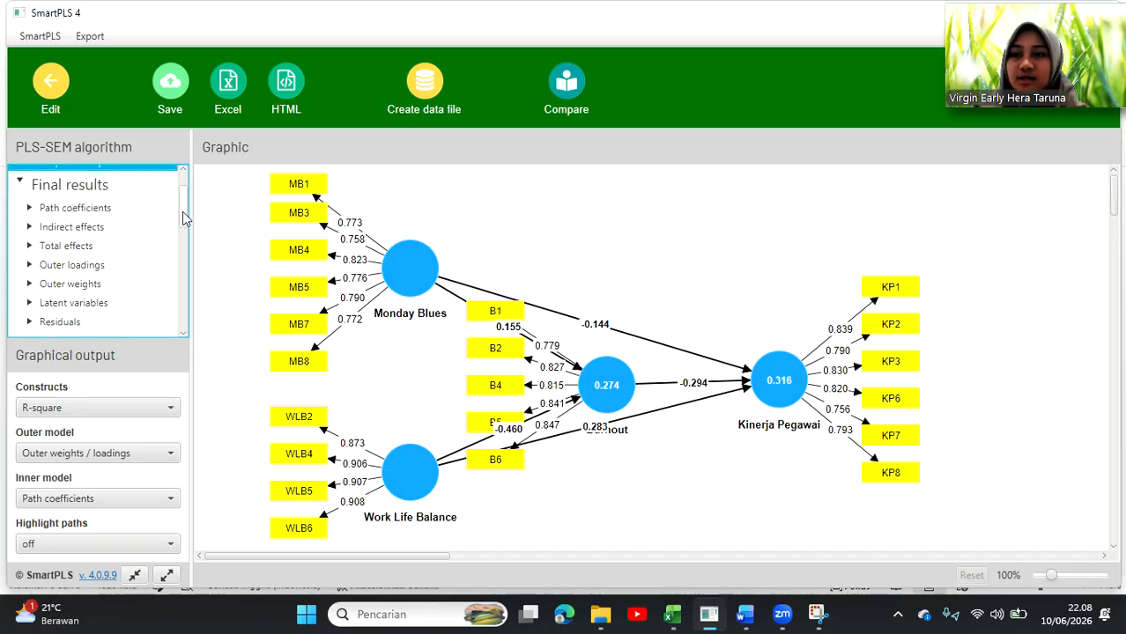
pyautogui.click(108, 265)
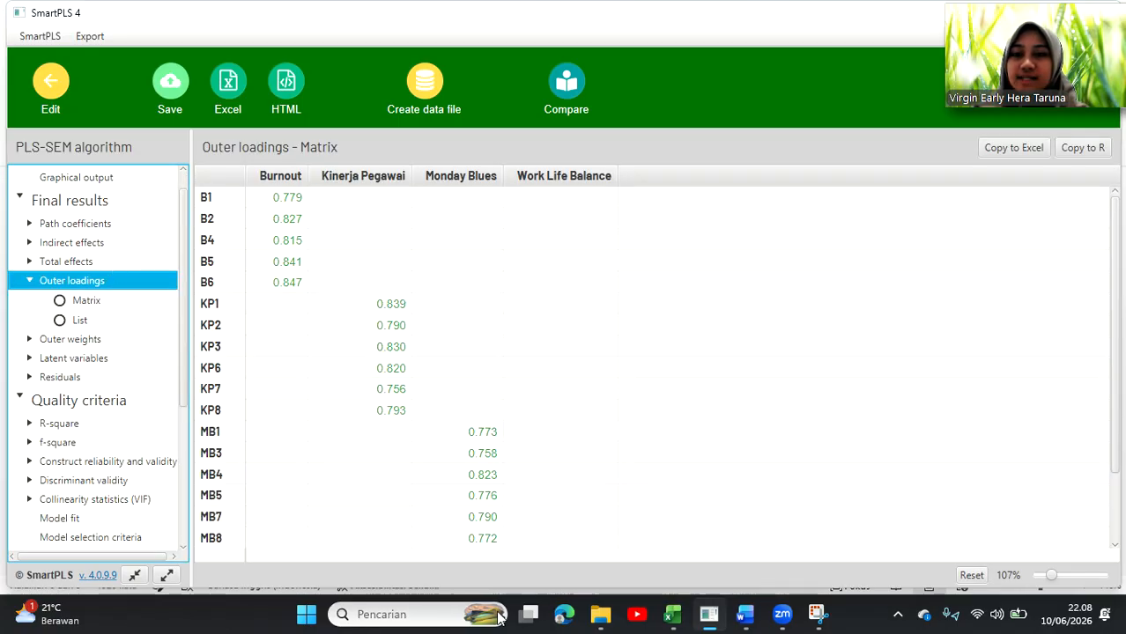
pyautogui.scroll(-3, 401, 405)
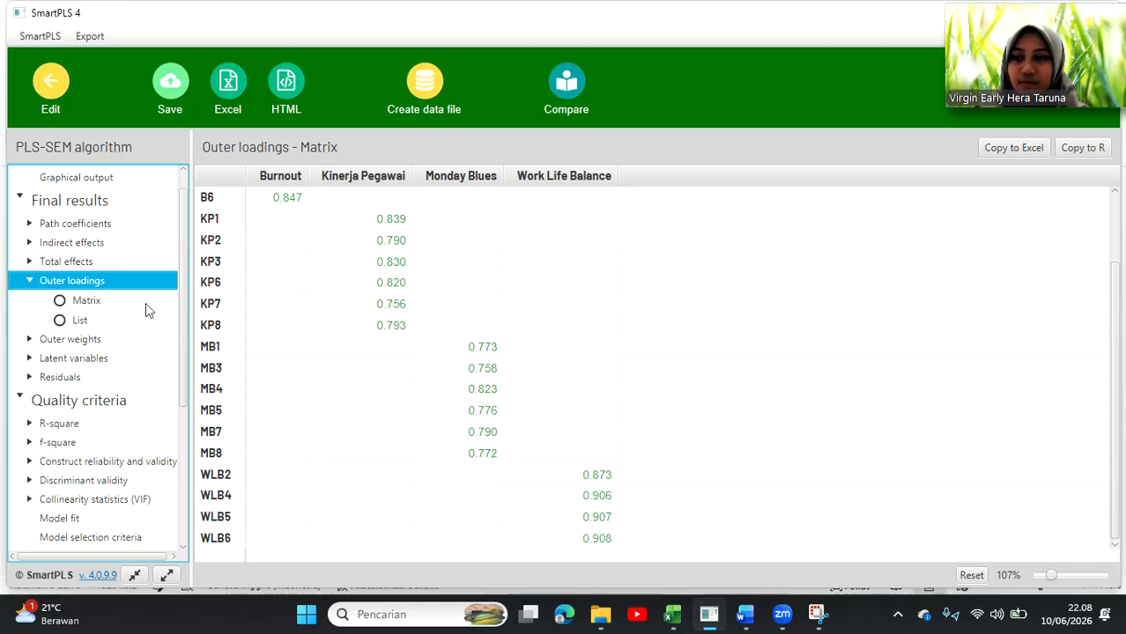
pyautogui.scroll(-2, 156, 461)
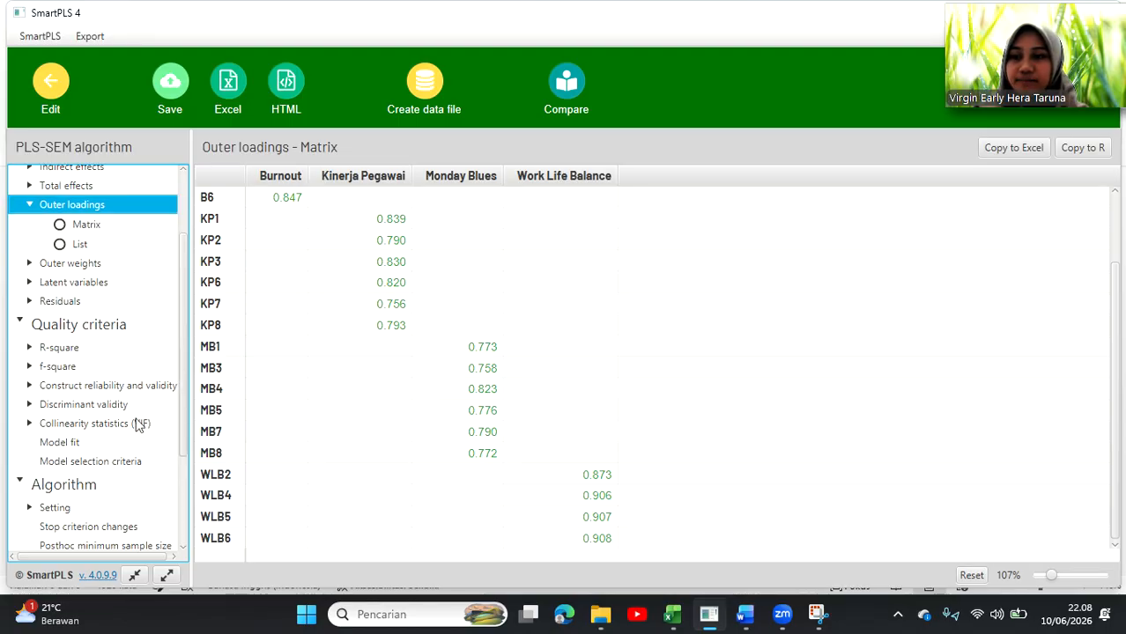
pyautogui.click(137, 386)
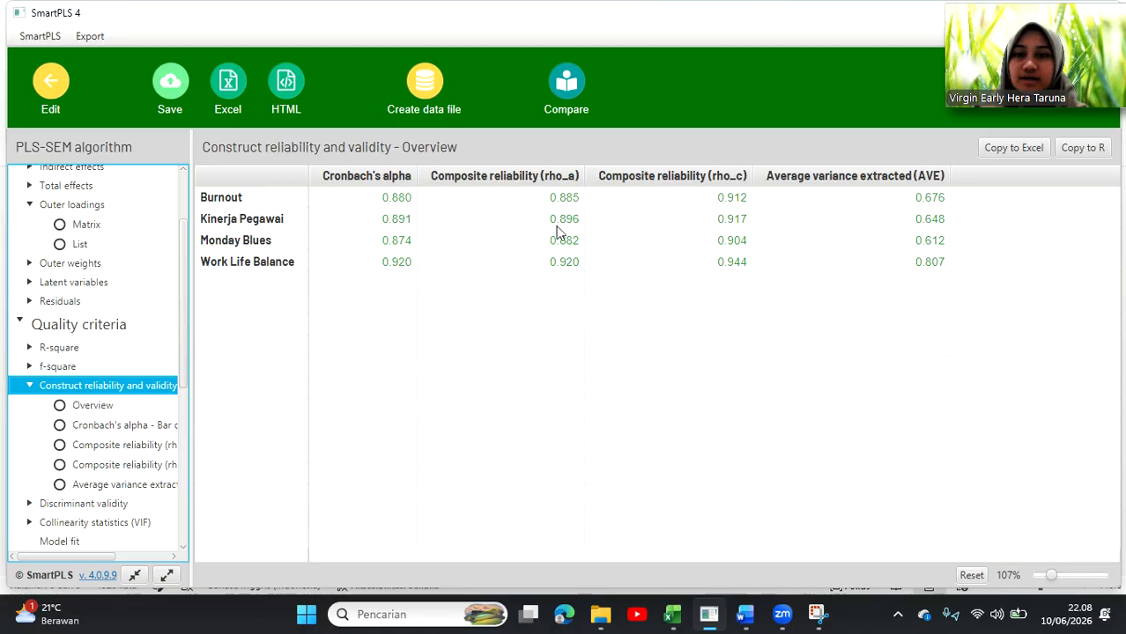
# - Switch to the UAS document in Word and review the outer loading and AVE table together with its convergent validity interpretation
pyautogui.moveTo(745, 614)
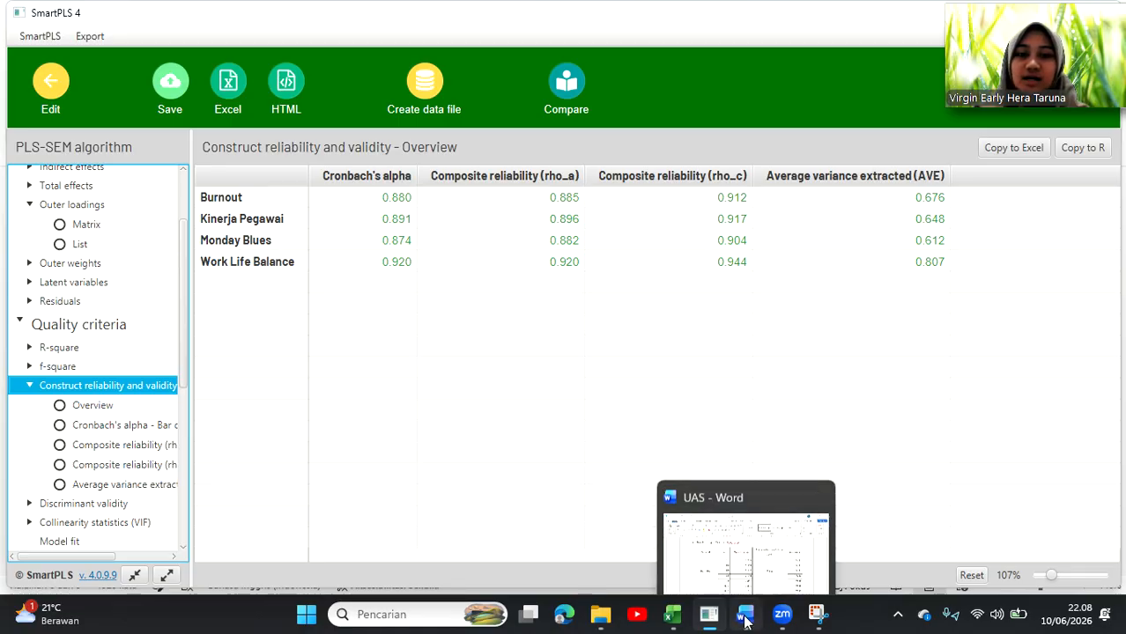
pyautogui.click(763, 531)
pyautogui.scroll(-4, 582, 459)
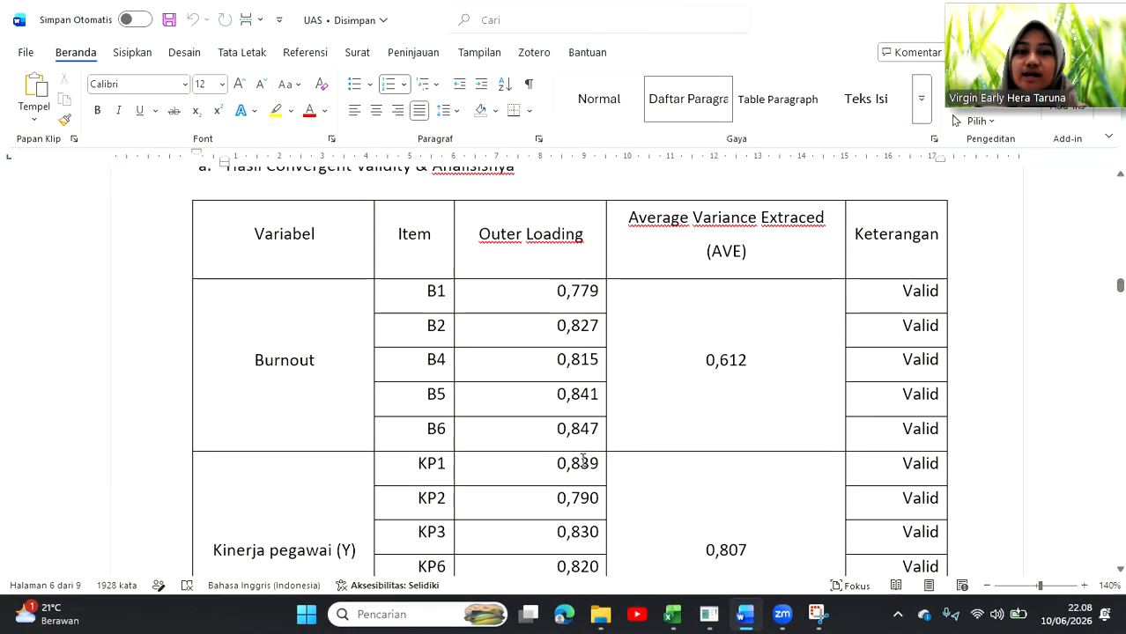
pyautogui.scroll(-10, 582, 459)
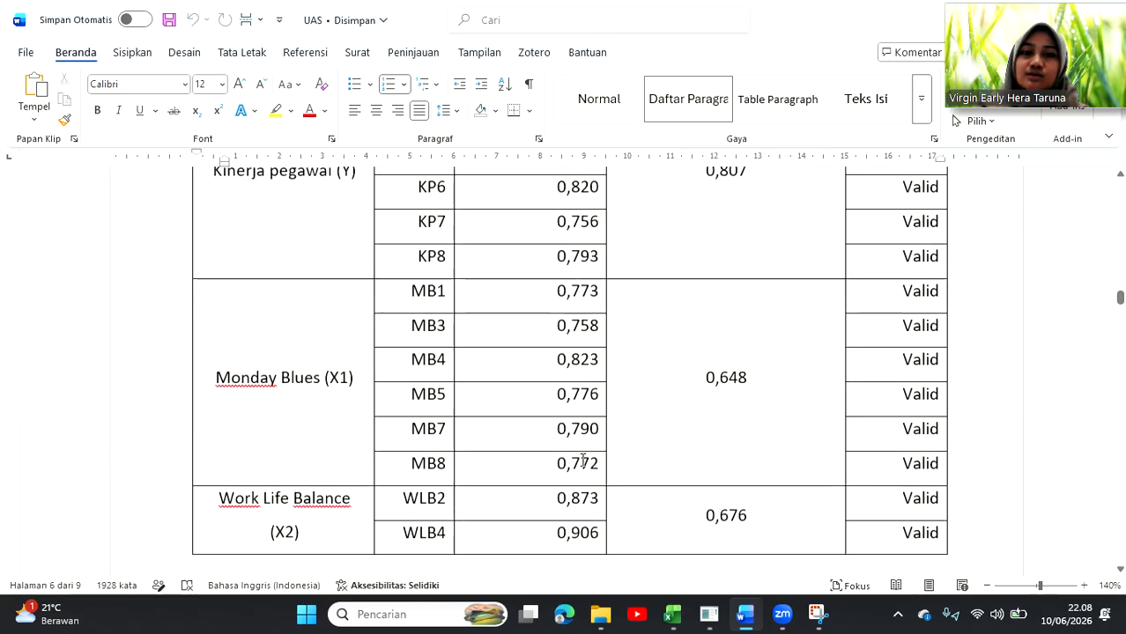
pyautogui.scroll(-12, 583, 459)
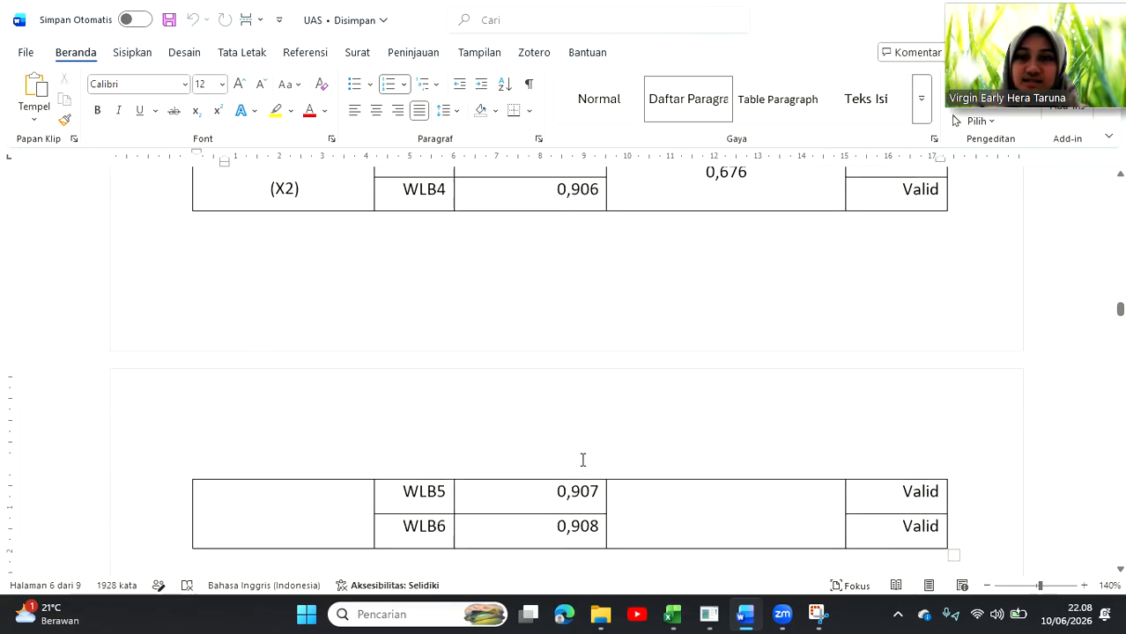
pyautogui.scroll(-2, 583, 460)
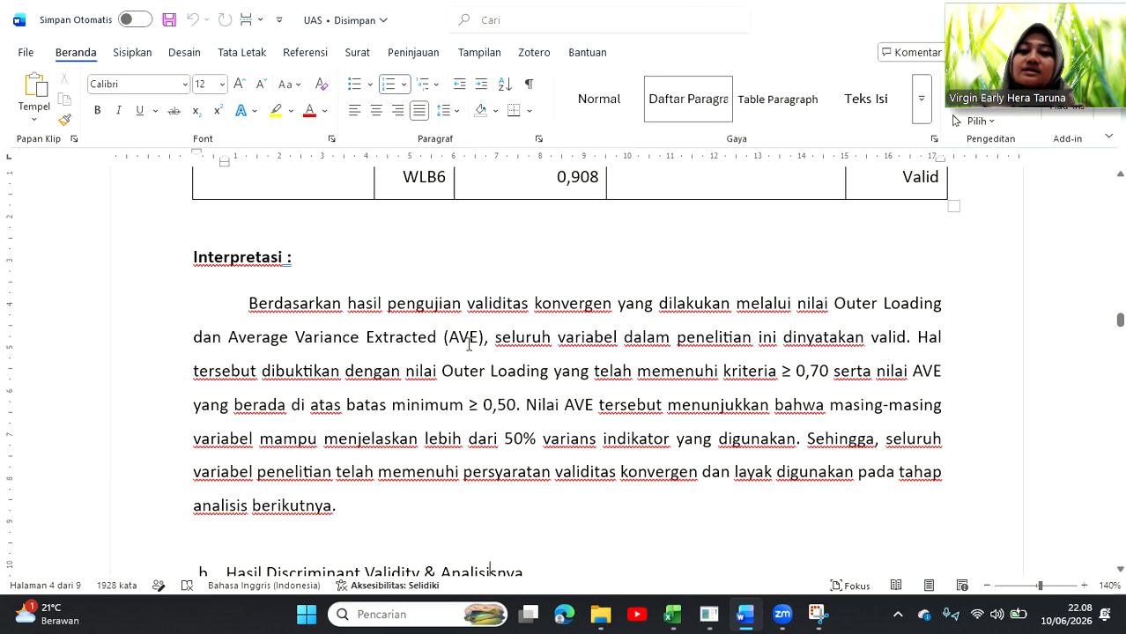
pyautogui.scroll(1, 586, 335)
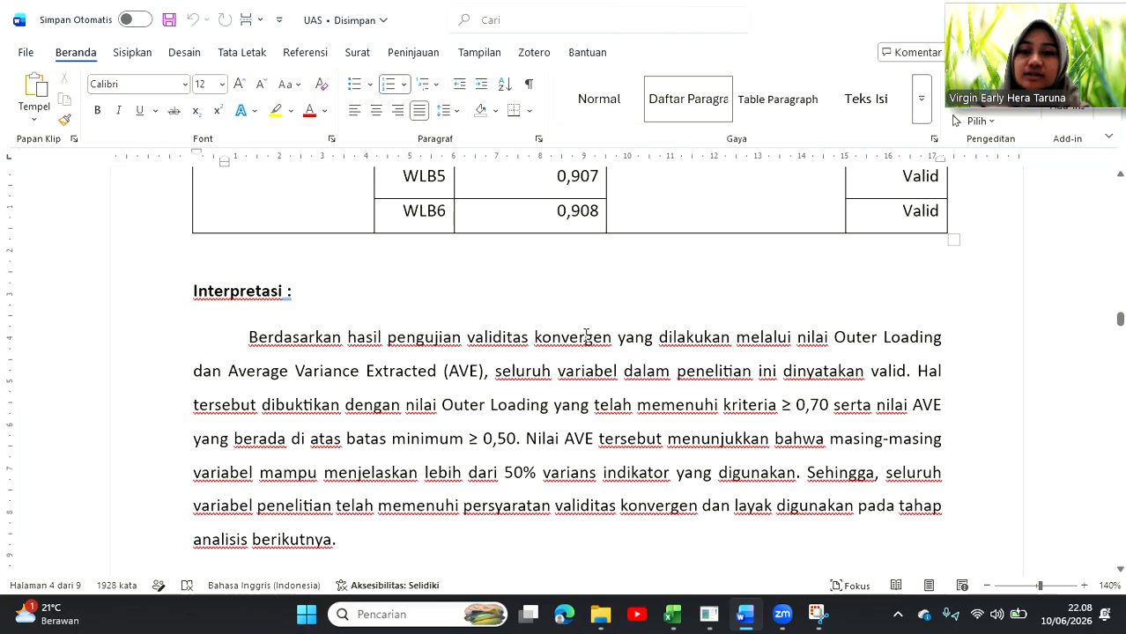
pyautogui.scroll(1, 586, 335)
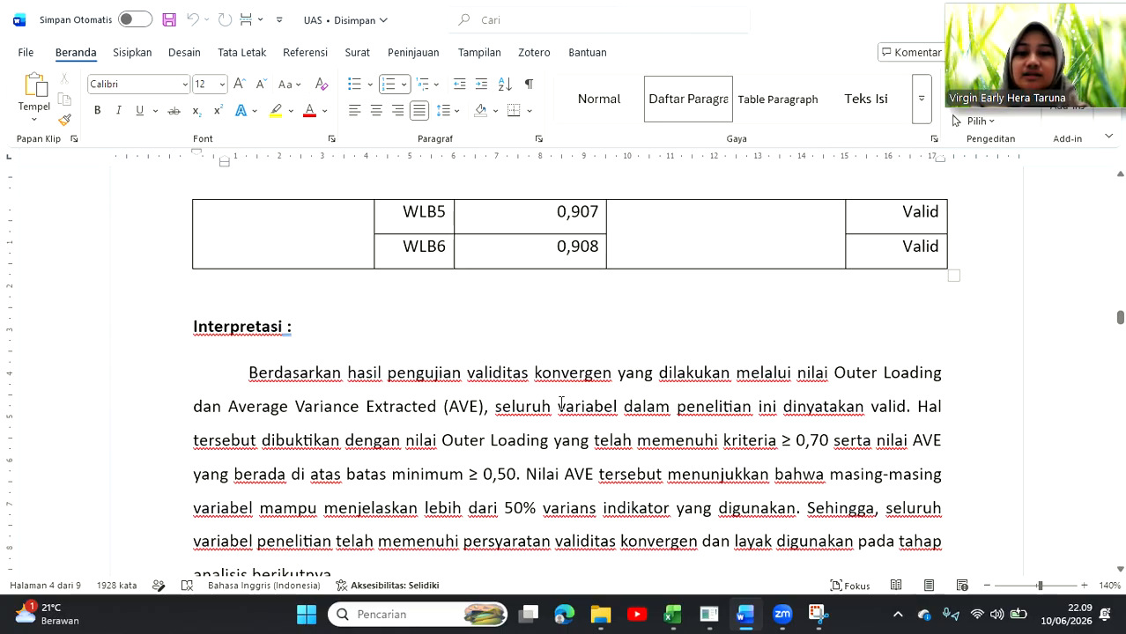
pyautogui.scroll(2, 711, 411)
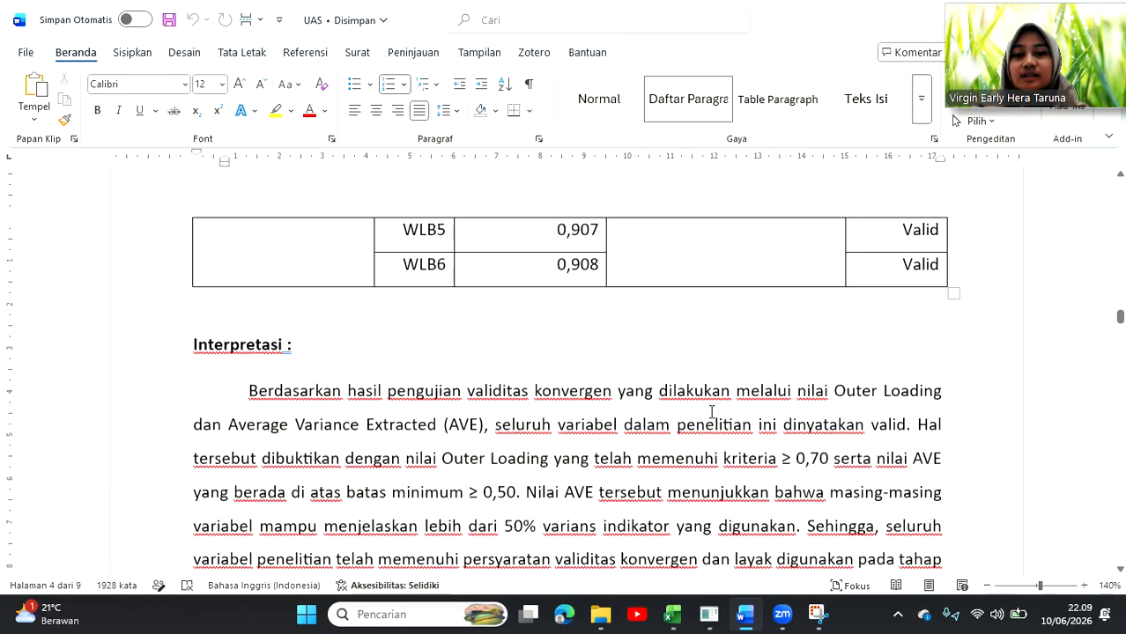
pyautogui.scroll(1, 711, 412)
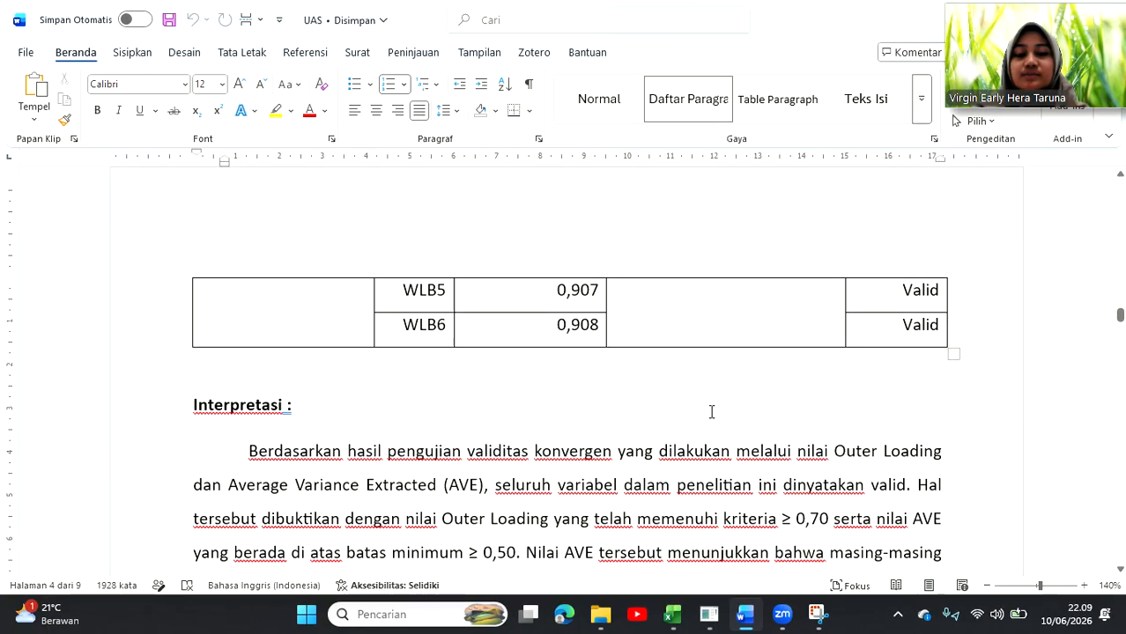
pyautogui.scroll(10, 711, 411)
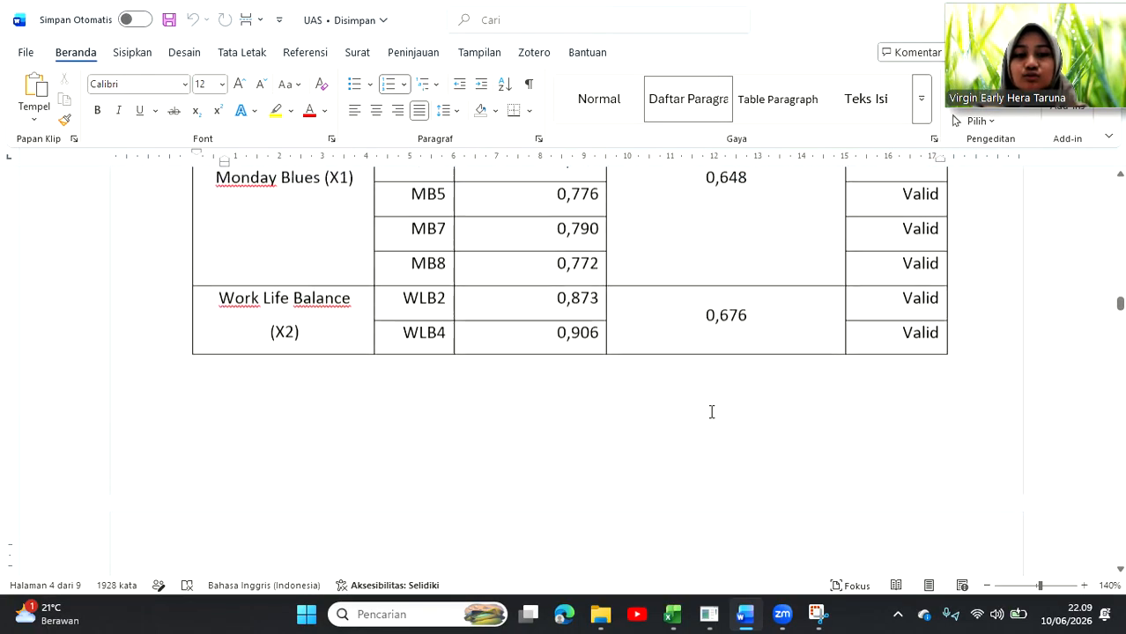
# - Compare the outer loading and AVE values of all four variables with the convergent validity interpretation below the table
pyautogui.scroll(3, 711, 411)
pyautogui.scroll(-12, 711, 412)
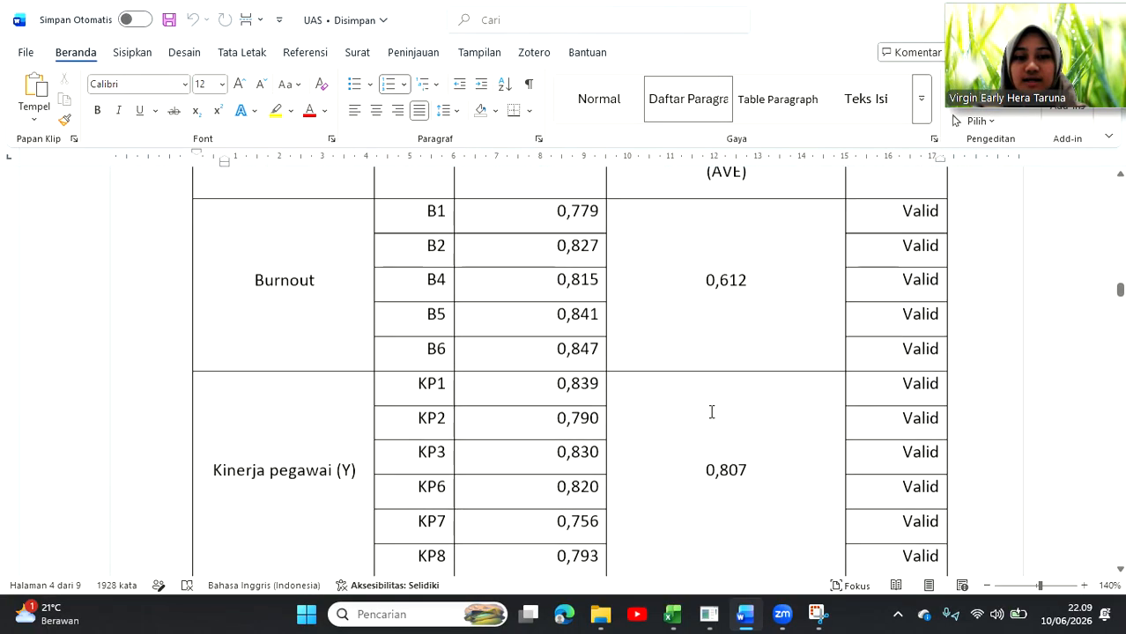
pyautogui.scroll(8, 712, 412)
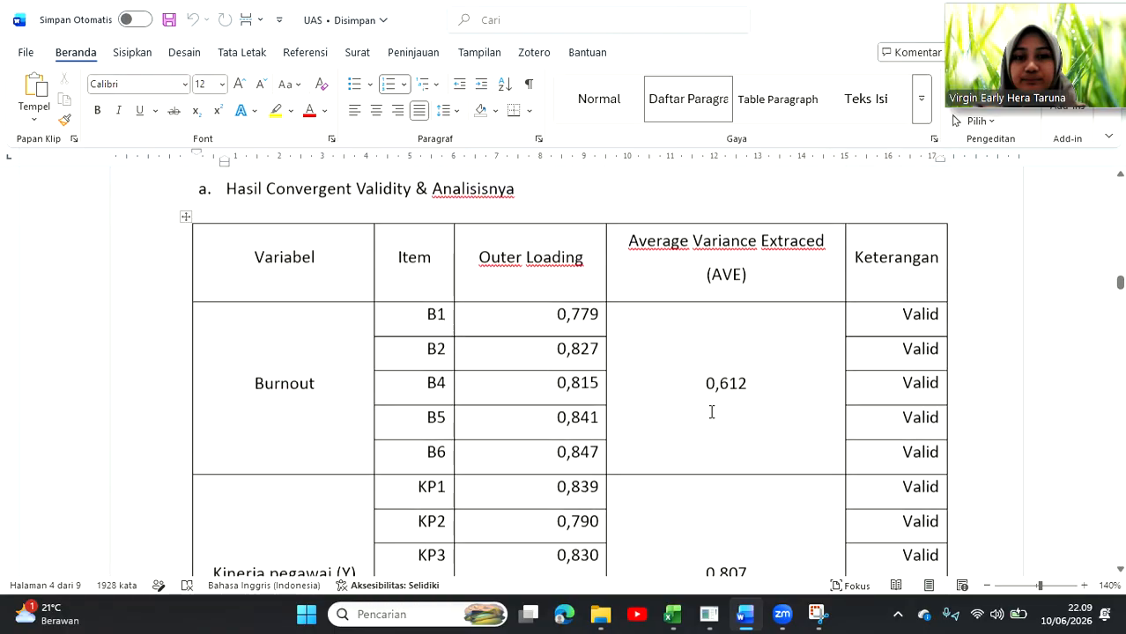
pyautogui.scroll(-9, 711, 411)
pyautogui.scroll(-8, 710, 412)
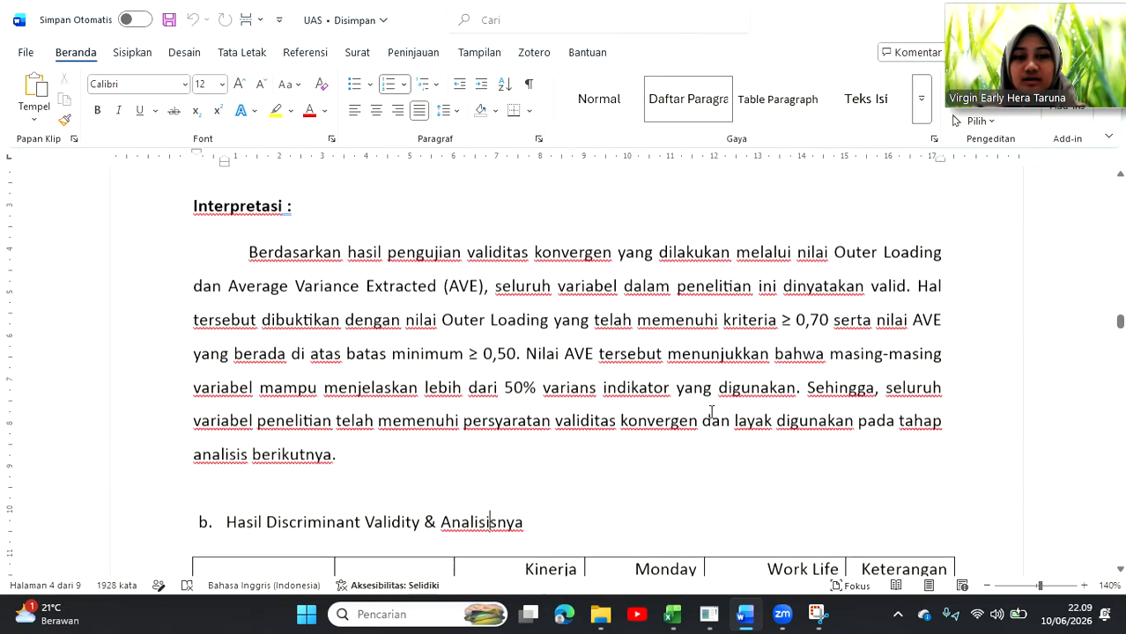
pyautogui.scroll(4, 712, 339)
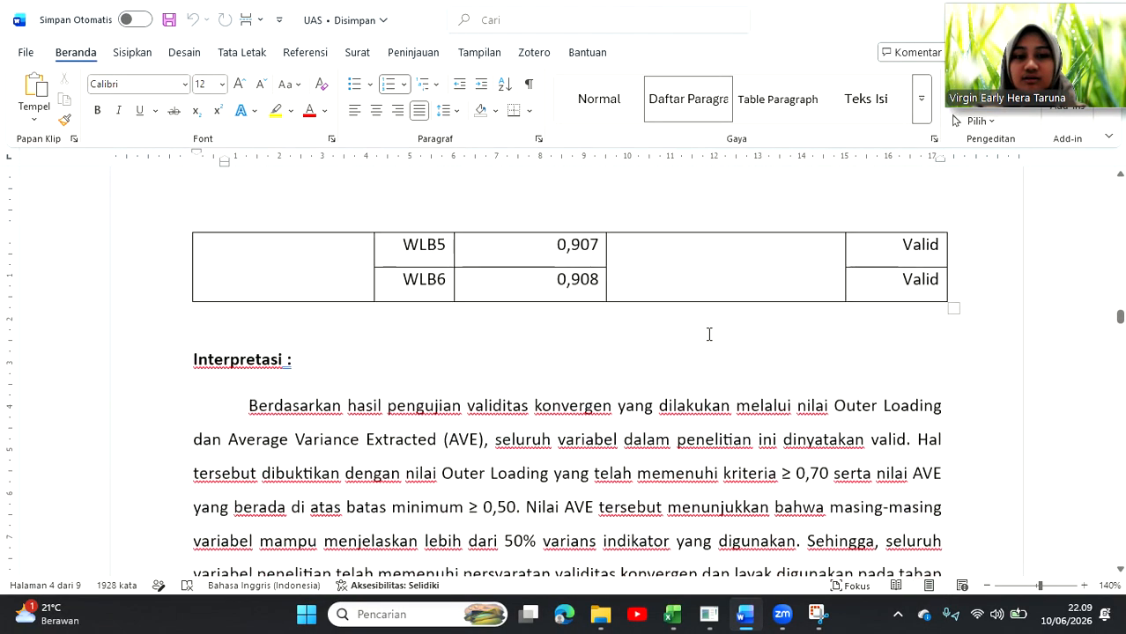
pyautogui.scroll(8, 643, 312)
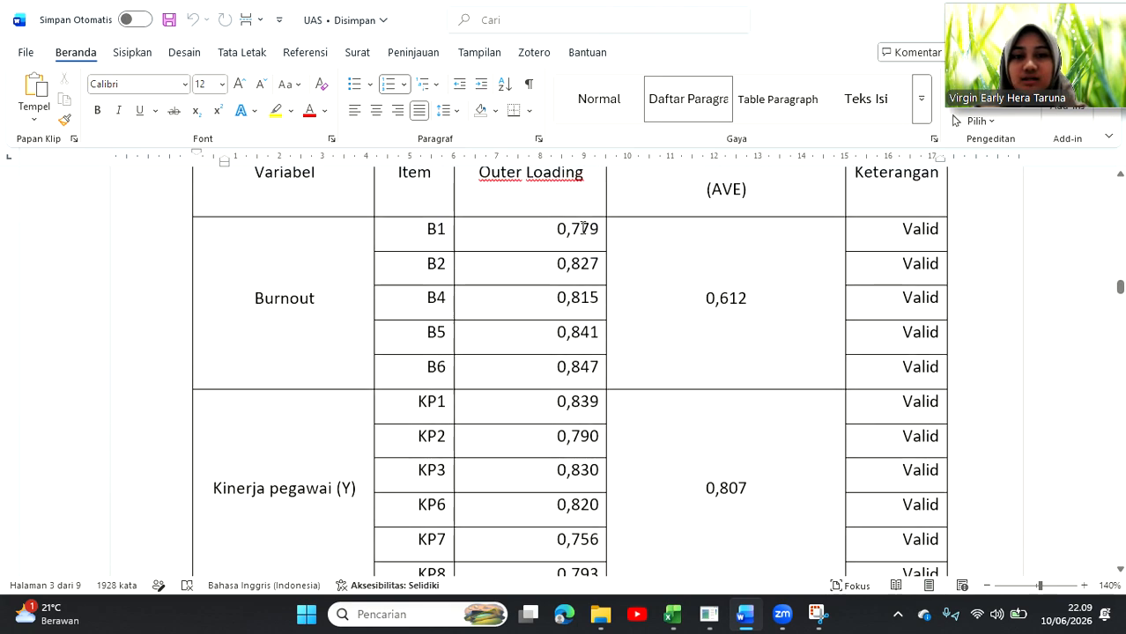
pyautogui.scroll(5, 725, 322)
pyautogui.scroll(-8, 724, 322)
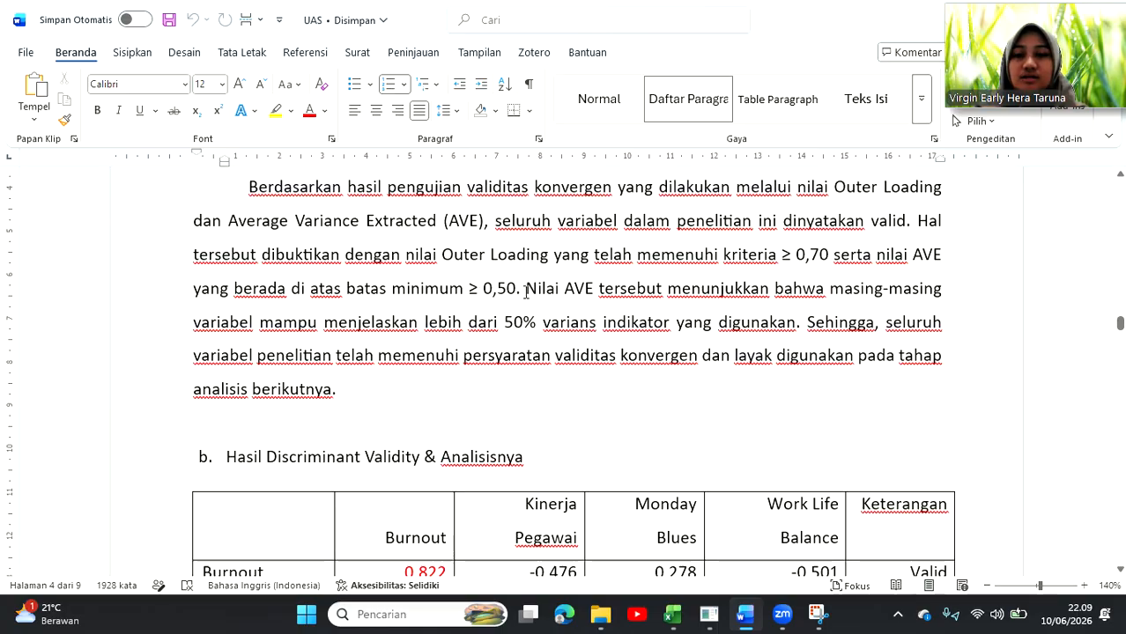
pyautogui.scroll(10, 575, 291)
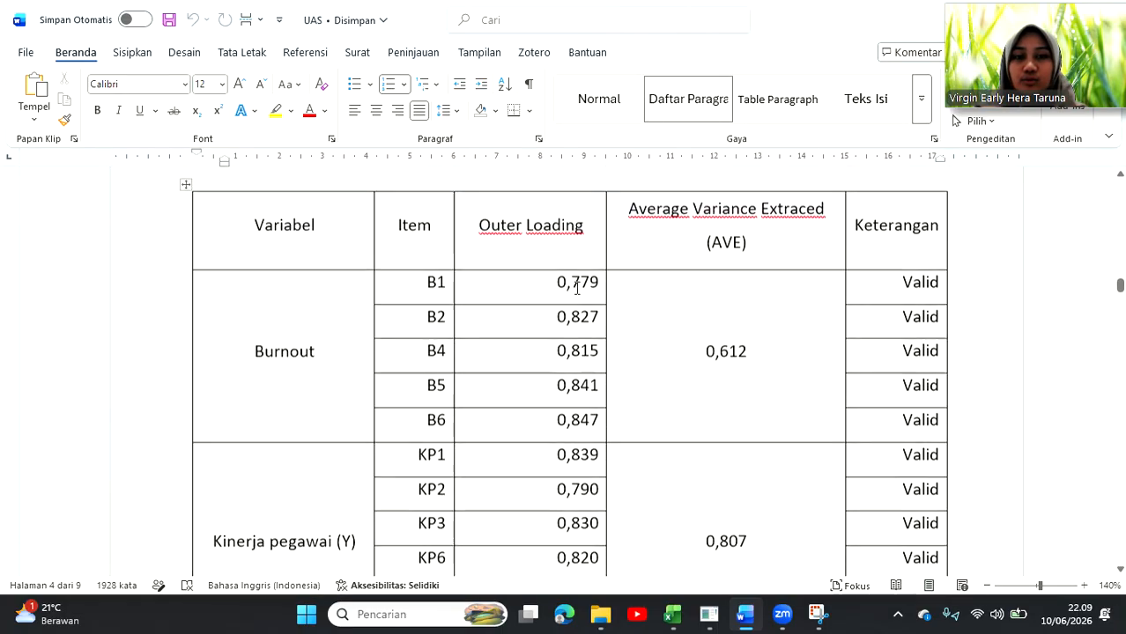
pyautogui.scroll(-1, 741, 354)
pyautogui.scroll(-8, 743, 395)
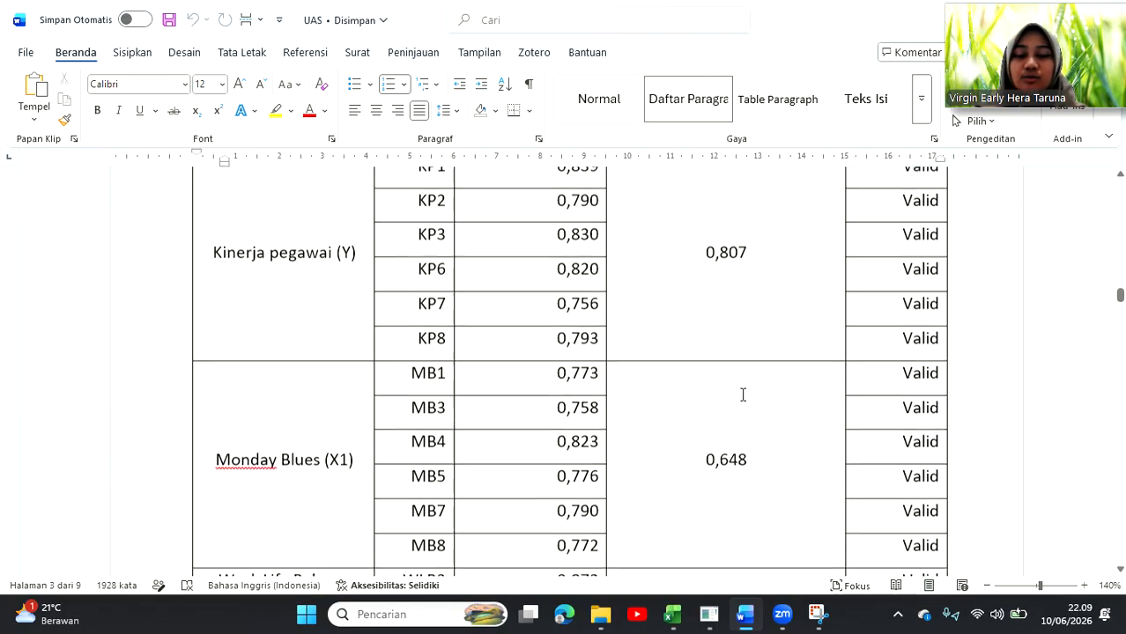
pyautogui.scroll(-8, 742, 394)
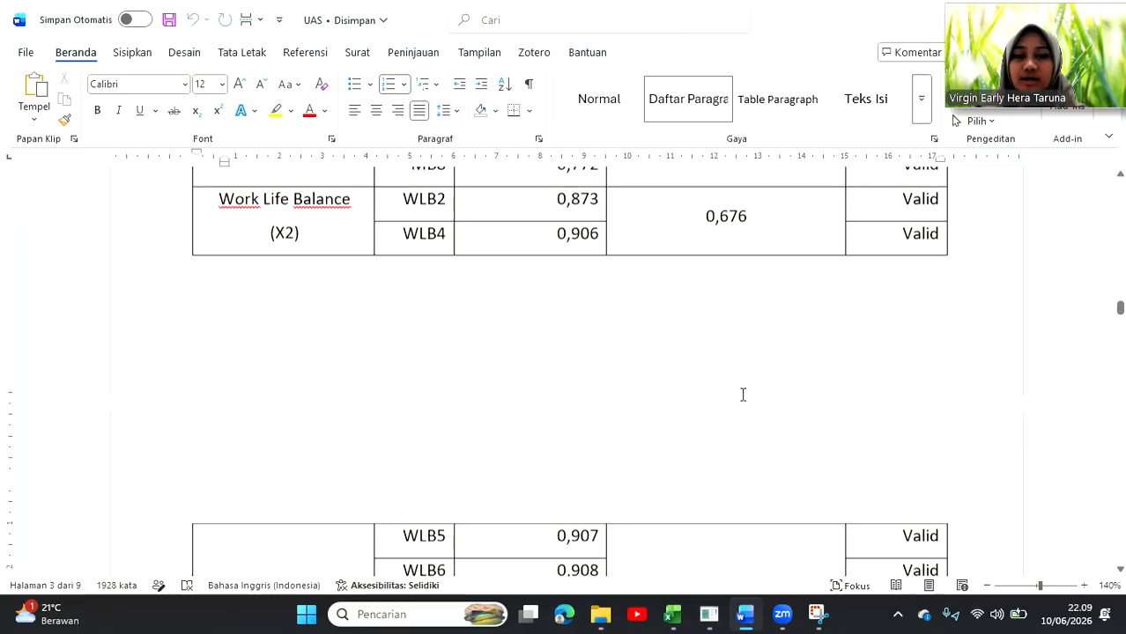
pyautogui.scroll(-7, 742, 395)
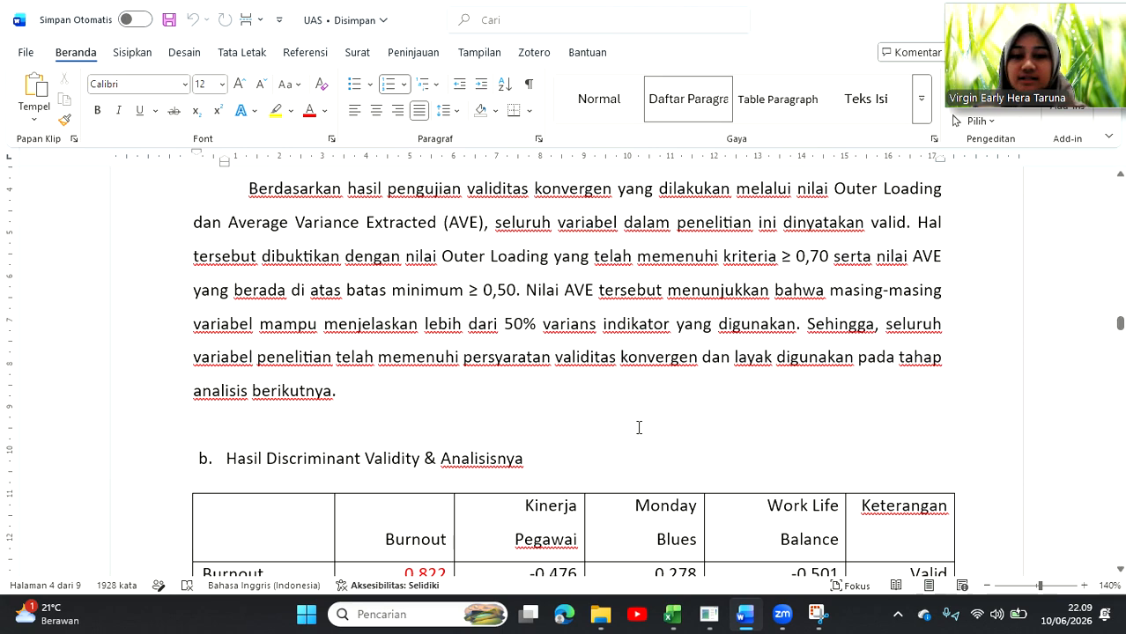
# - Switch to SmartPLS and display the Fornell-Larcker criterion results under discriminant validity
pyautogui.click(709, 614)
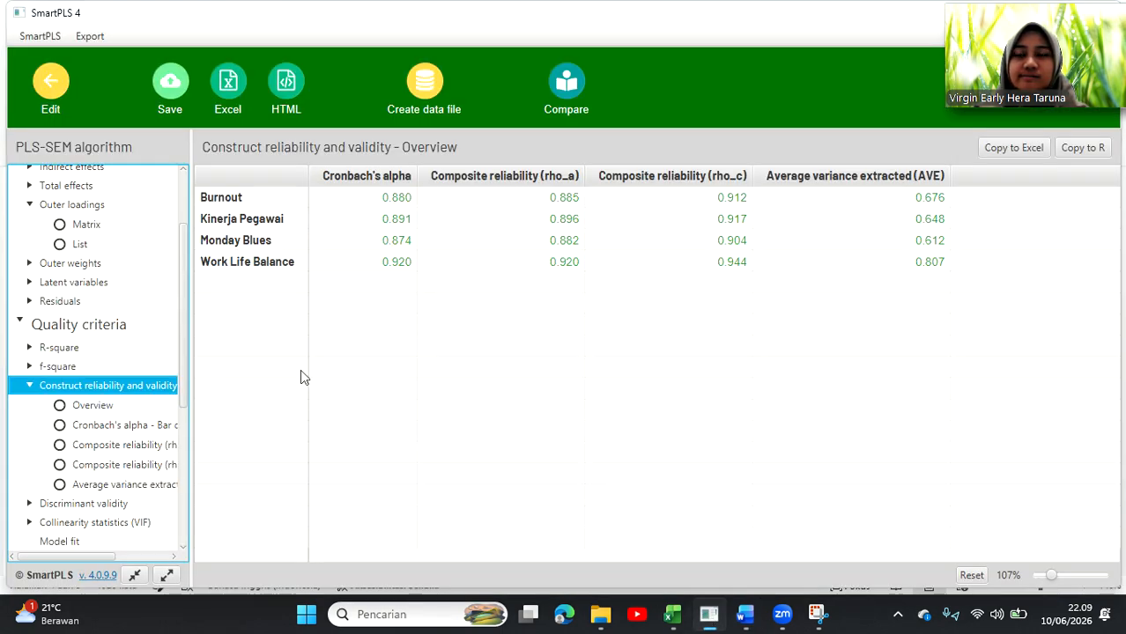
pyautogui.scroll(-3, 167, 379)
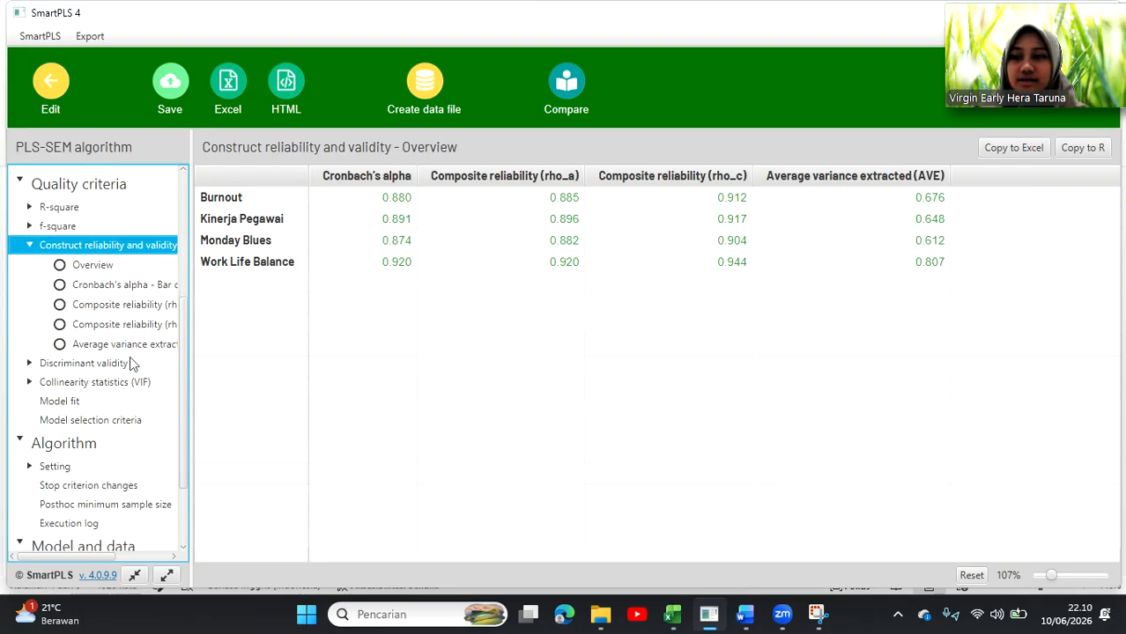
pyautogui.scroll(-3, 130, 356)
pyautogui.scroll(2, 129, 356)
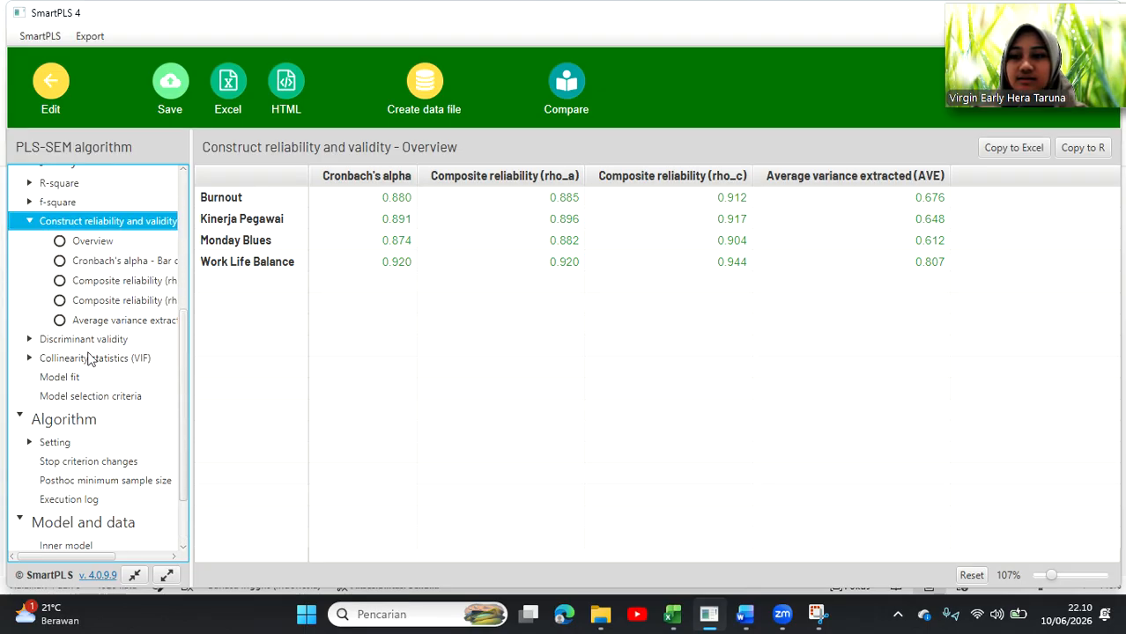
pyautogui.click(59, 340)
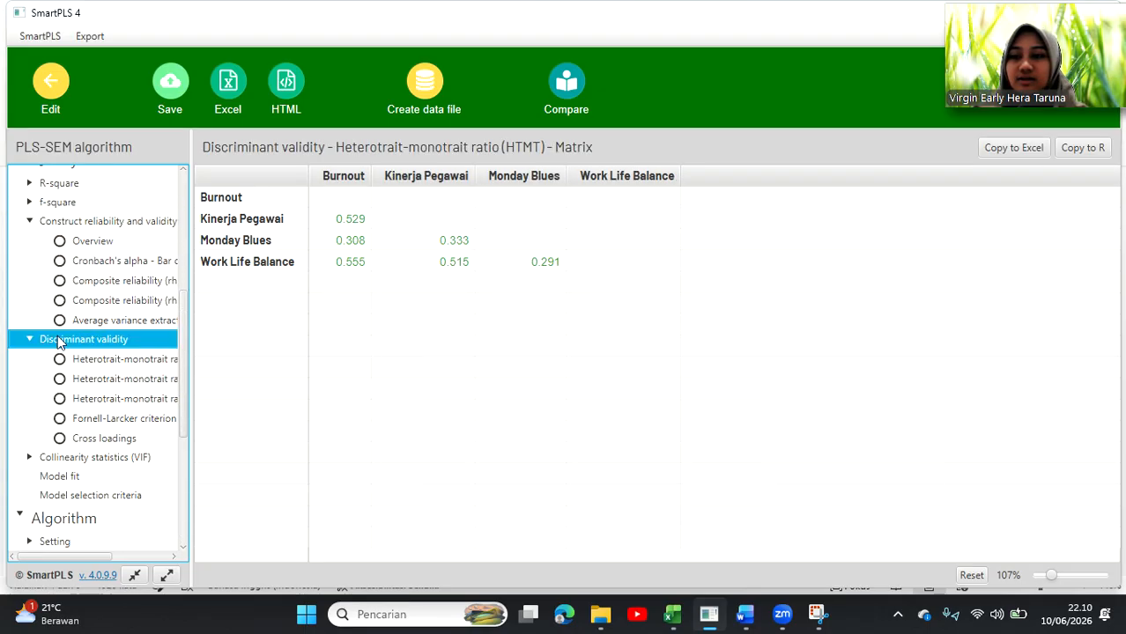
pyautogui.click(132, 422)
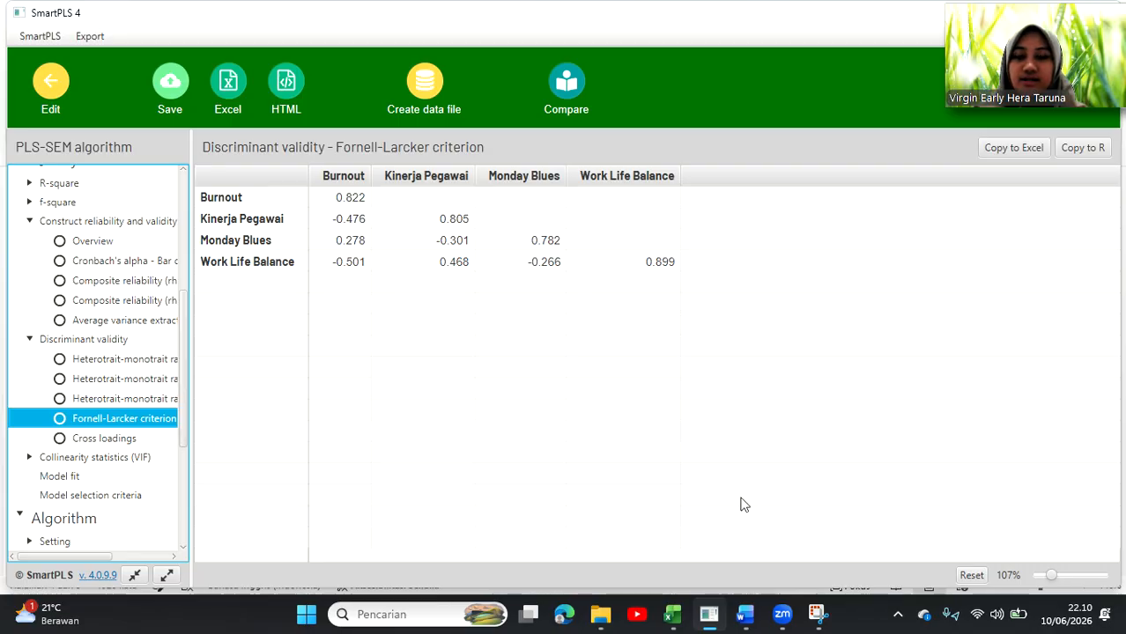
# - Switch to the UAS document in Word and review the discriminant validity table and its Fornell-Larcker interpretation
pyautogui.click(745, 614)
pyautogui.scroll(-5, 654, 510)
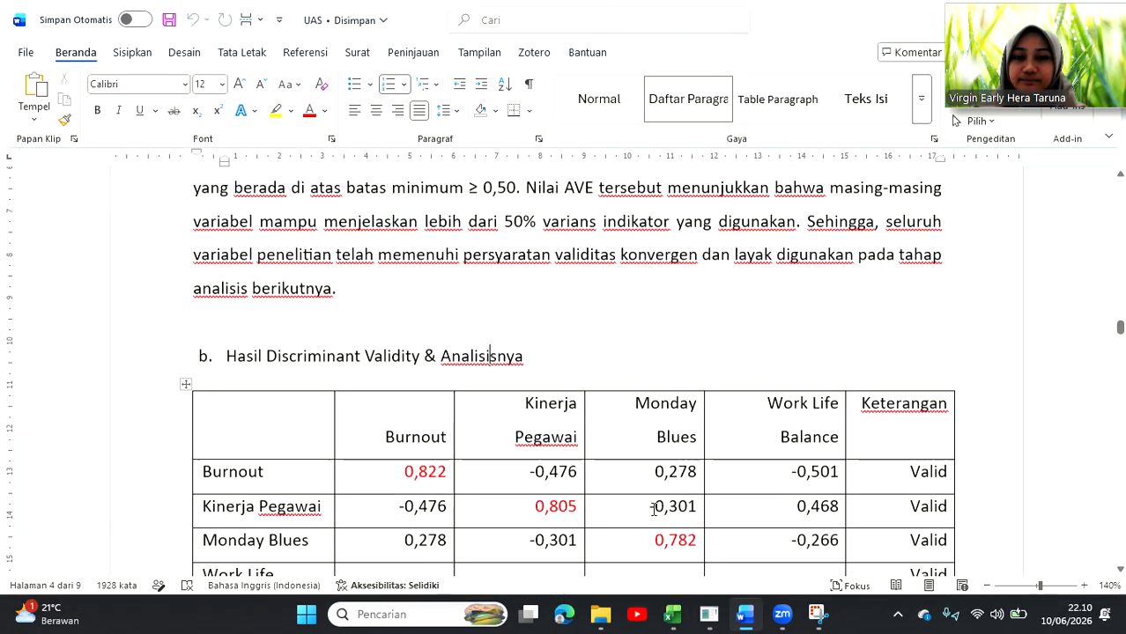
pyautogui.scroll(-2, 654, 509)
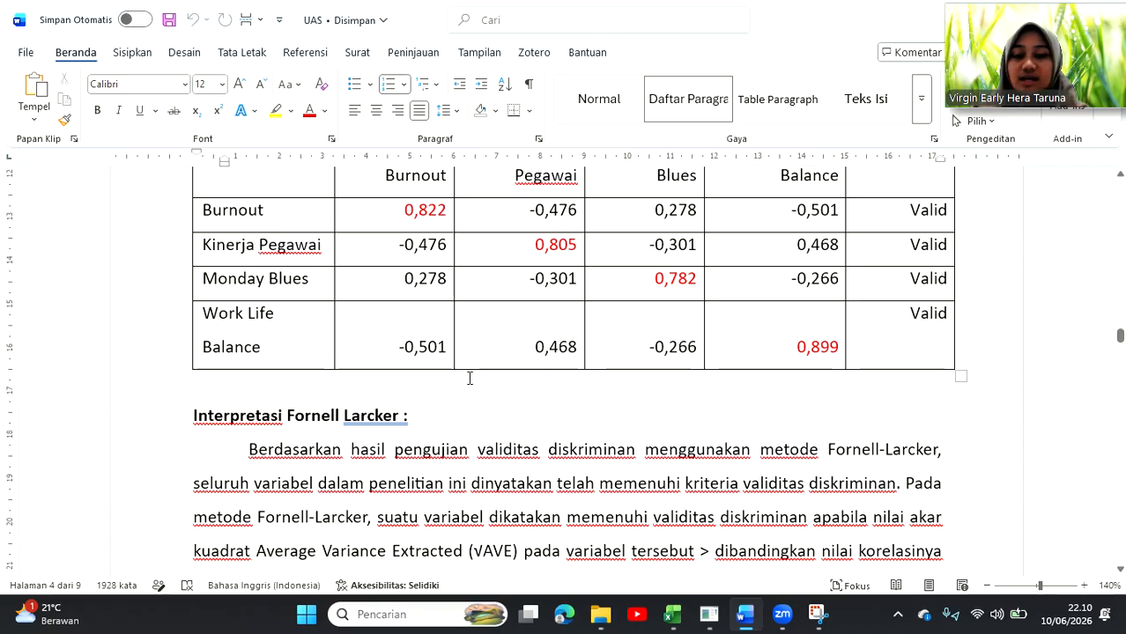
pyautogui.scroll(-1, 469, 378)
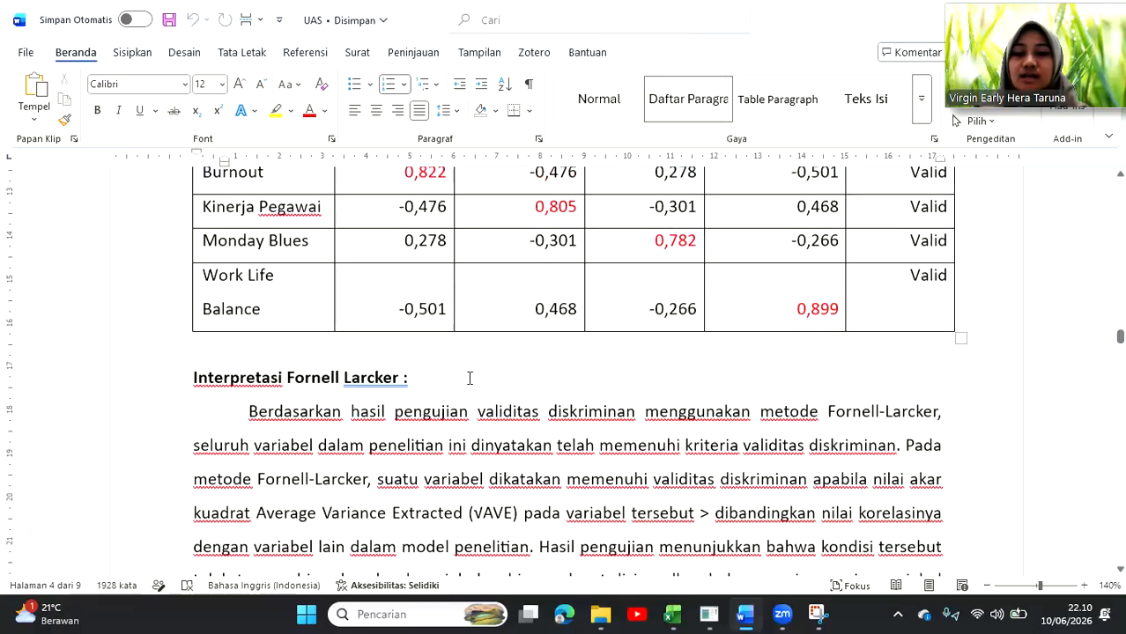
pyautogui.scroll(3, 469, 378)
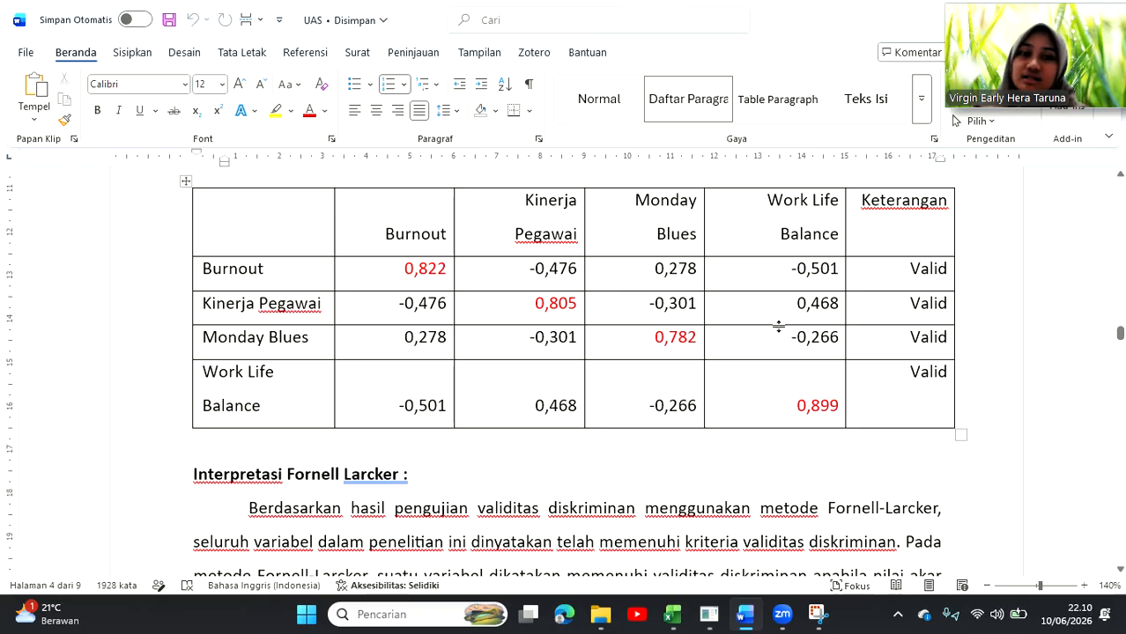
pyautogui.scroll(-6, 692, 373)
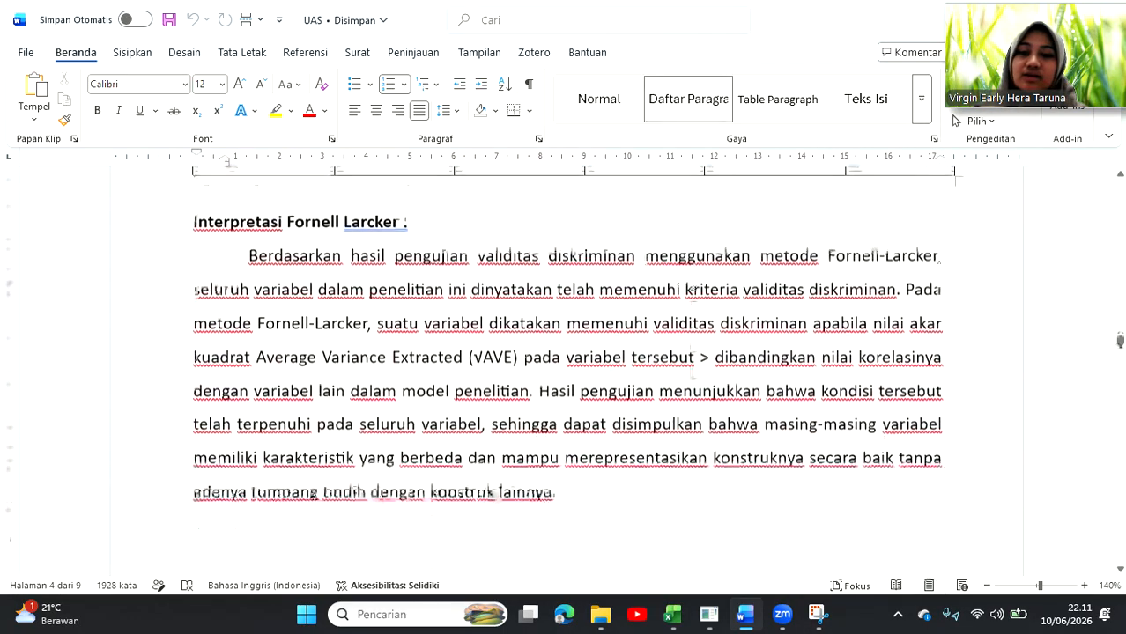
# - View the reliability section of the UAS document, and switch to SmartPLS to display the construct reliability and validity overview
pyautogui.scroll(-5, 693, 373)
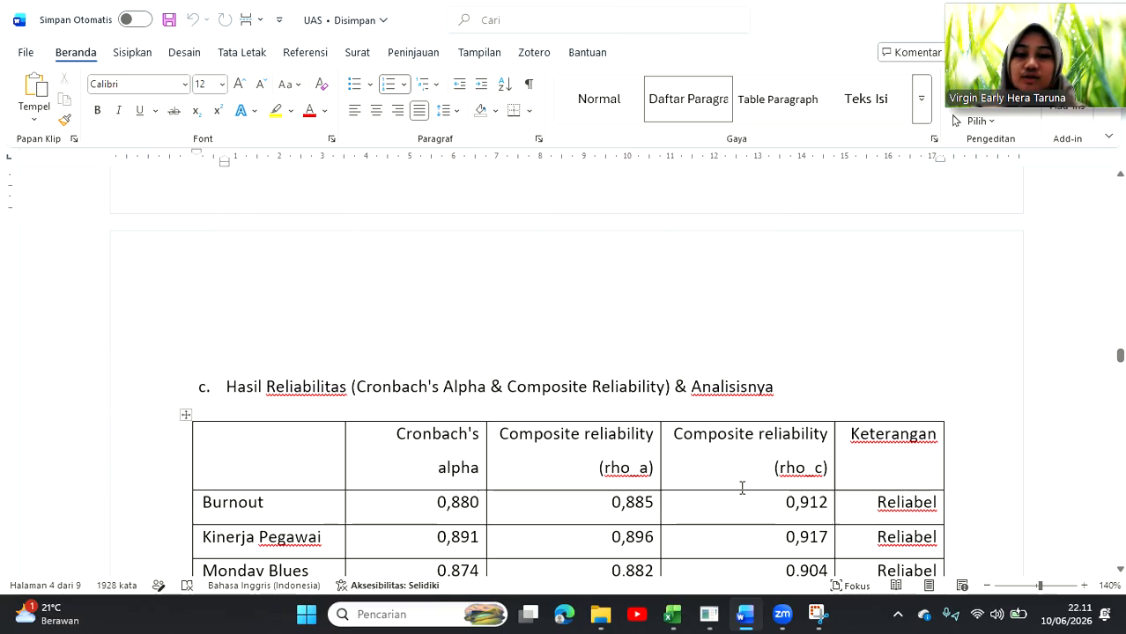
pyautogui.click(709, 615)
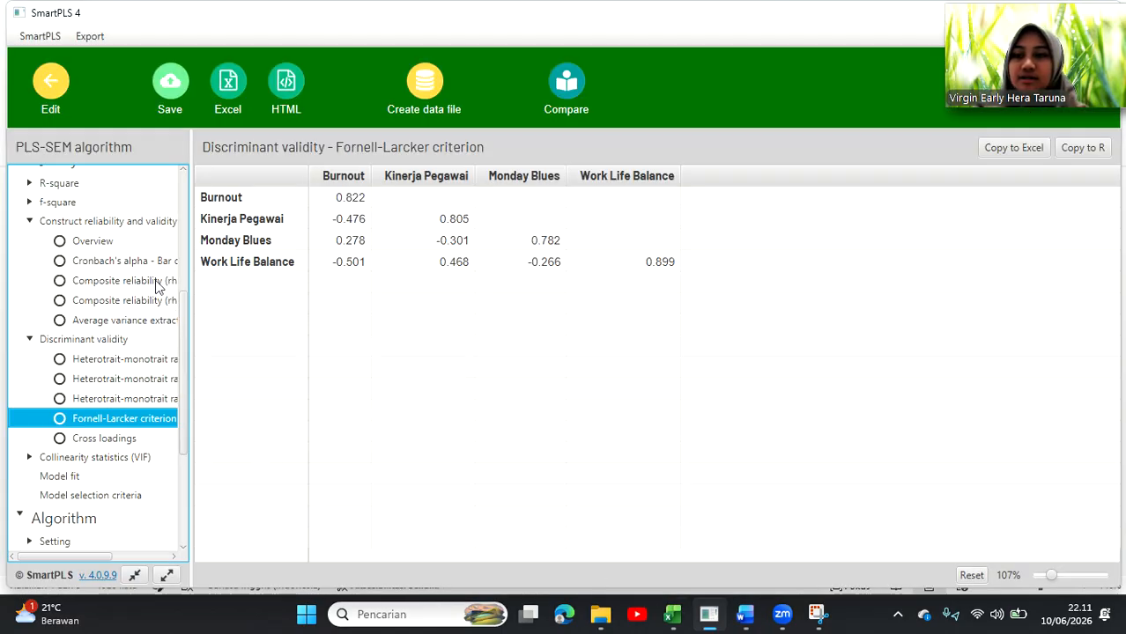
pyautogui.click(128, 224)
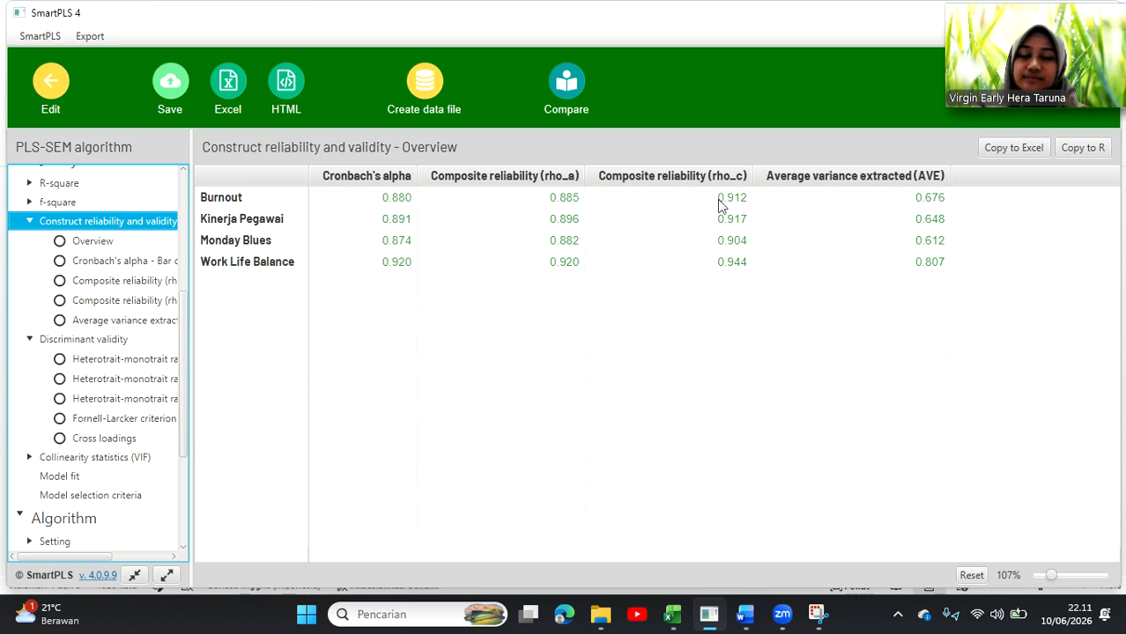
# - Switch to the UAS document in Word and review the Cronbach's alpha and composite reliability table with its interpretation
pyautogui.click(744, 614)
pyautogui.scroll(-6, 600, 407)
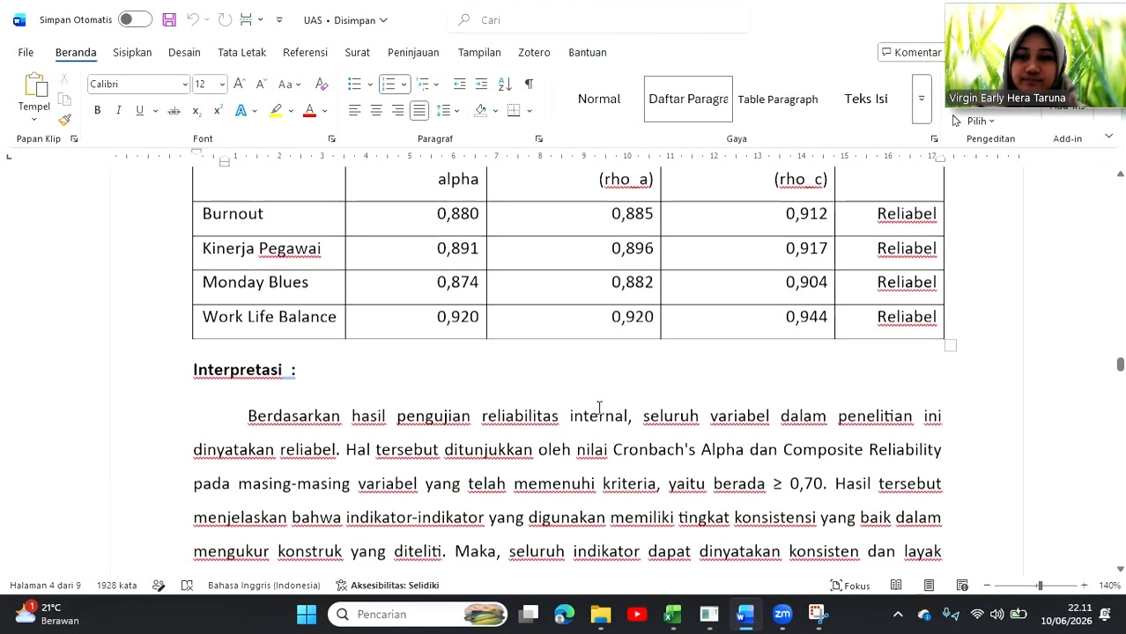
pyautogui.scroll(1, 392, 370)
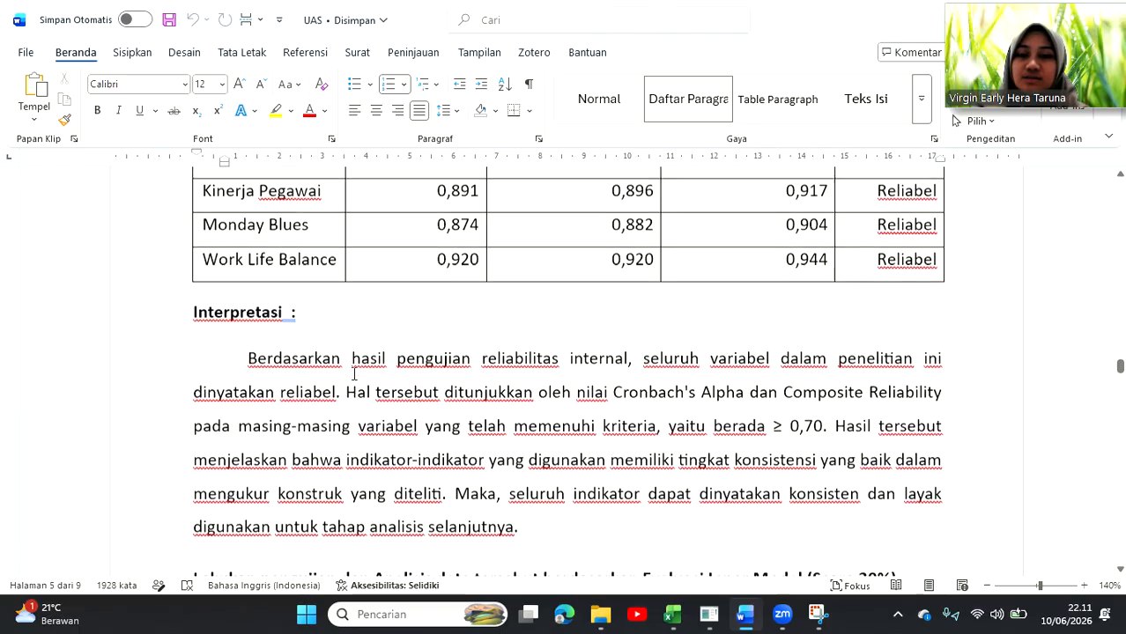
pyautogui.scroll(2, 508, 379)
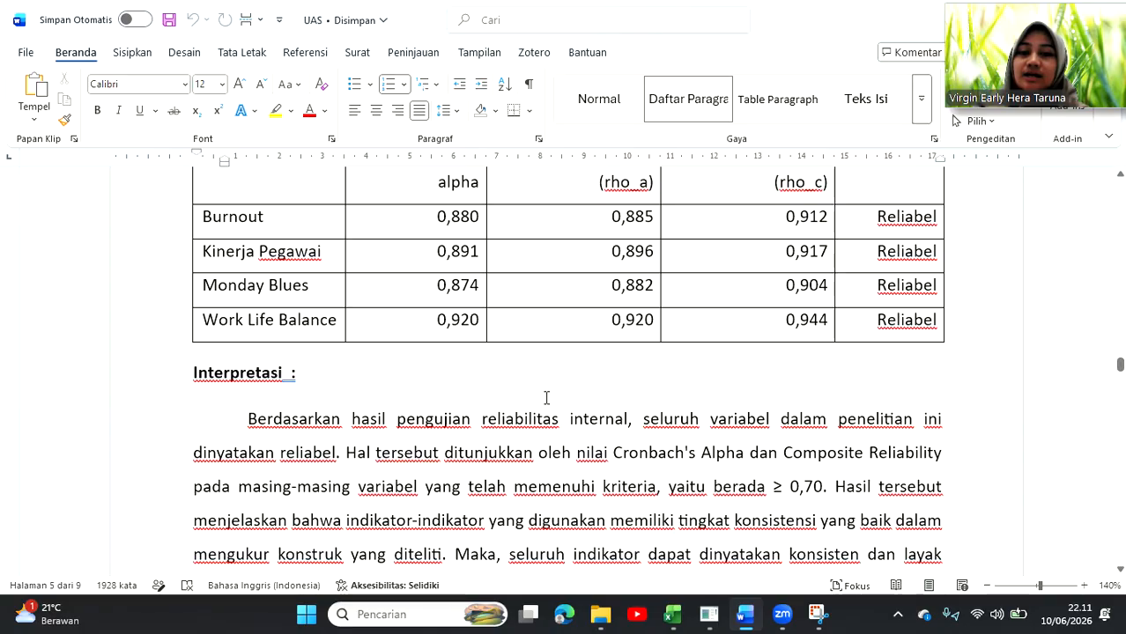
pyautogui.scroll(2, 457, 274)
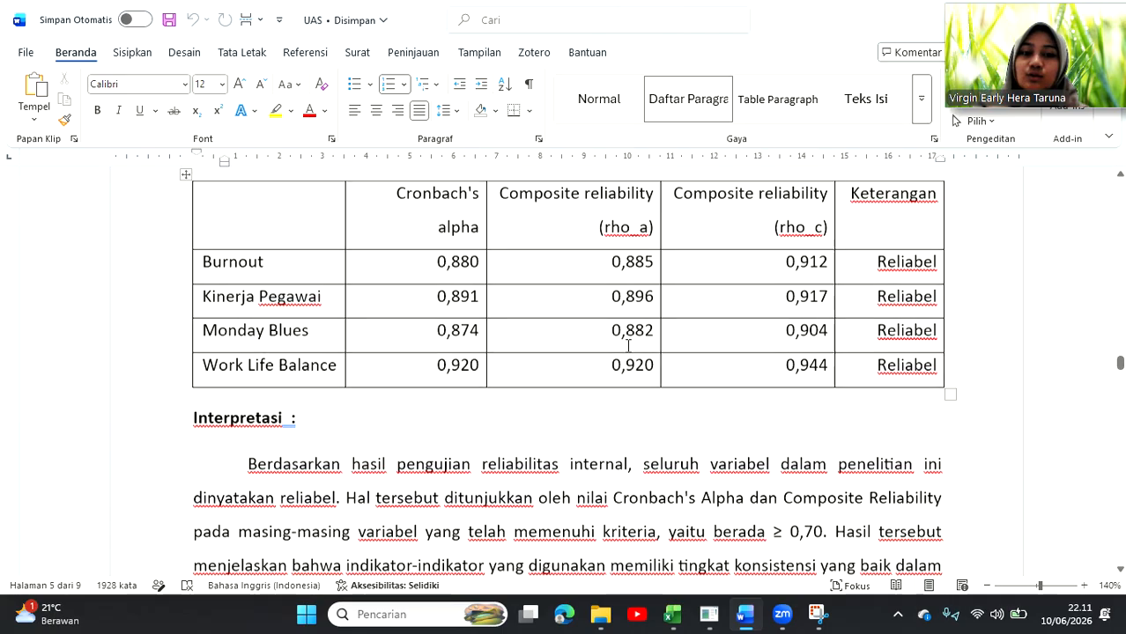
pyautogui.scroll(-1, 617, 340)
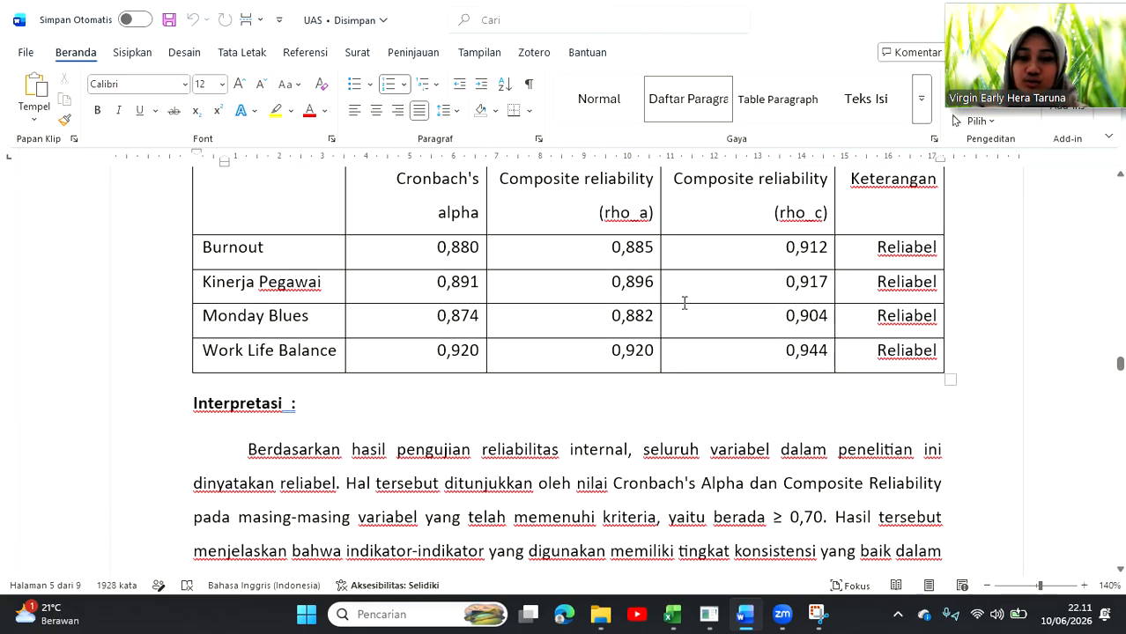
pyautogui.scroll(-1, 685, 303)
pyautogui.scroll(-1, 759, 358)
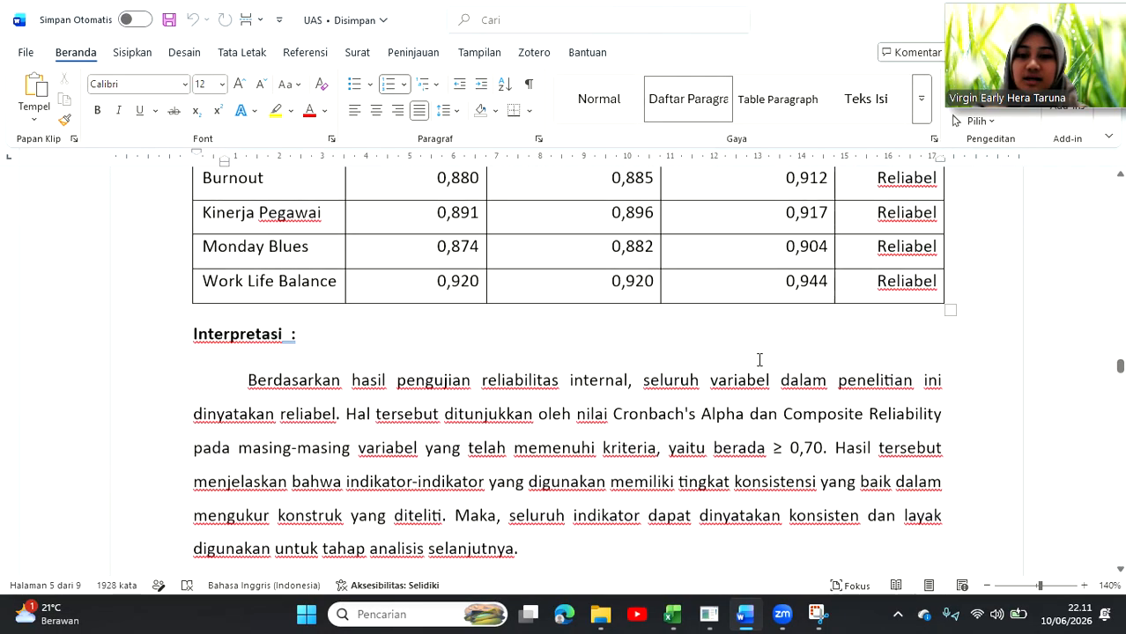
# - View the R-Square section under the inner model evaluation, and switch to SmartPLS to display the R-square overview
pyautogui.scroll(-5, 760, 360)
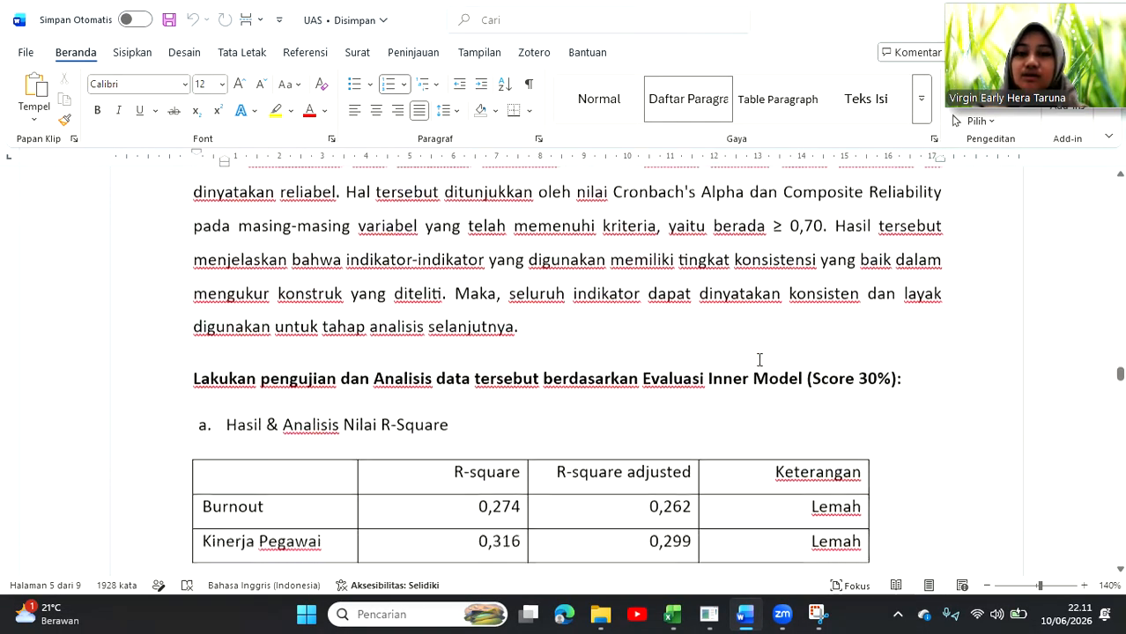
pyautogui.scroll(-4, 760, 359)
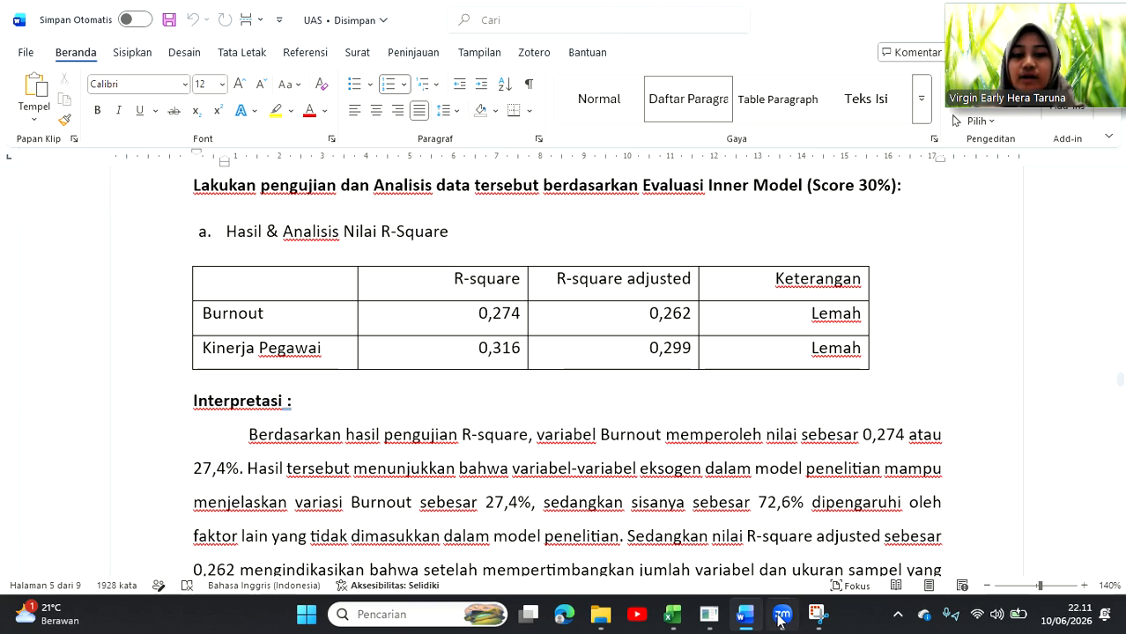
pyautogui.click(708, 614)
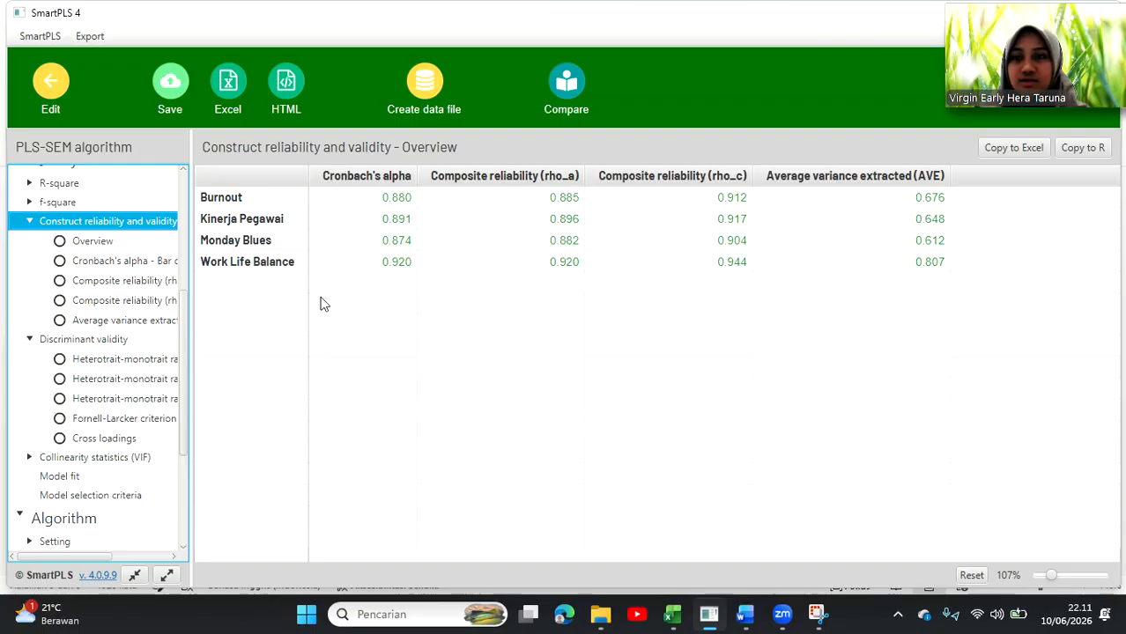
pyautogui.moveTo(183, 318); pyautogui.dragTo(186, 262)
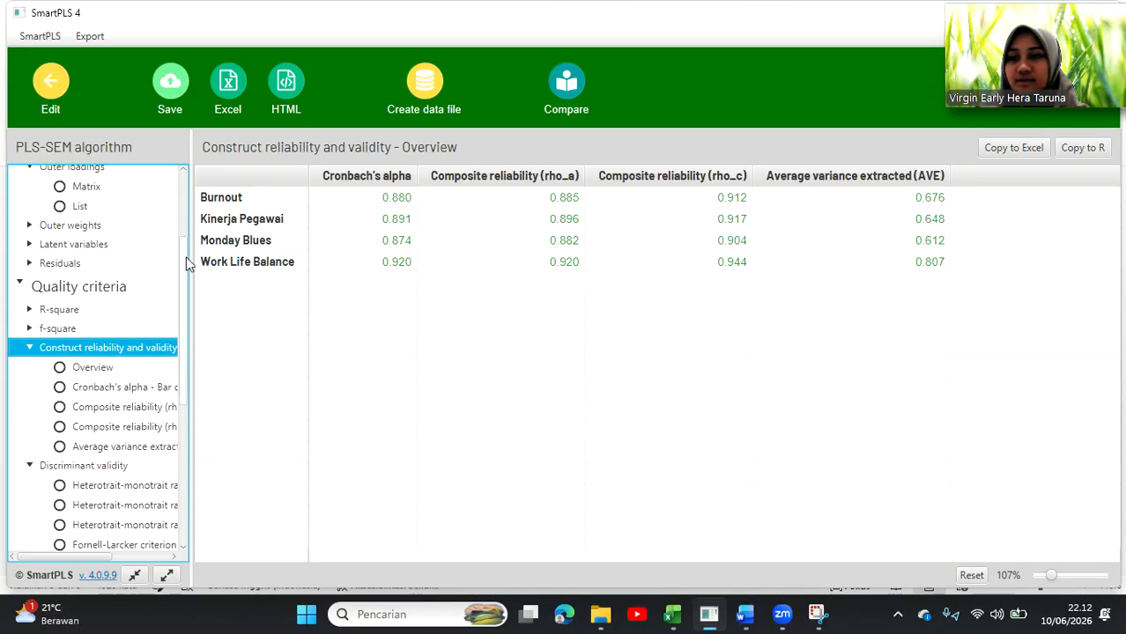
pyautogui.click(68, 310)
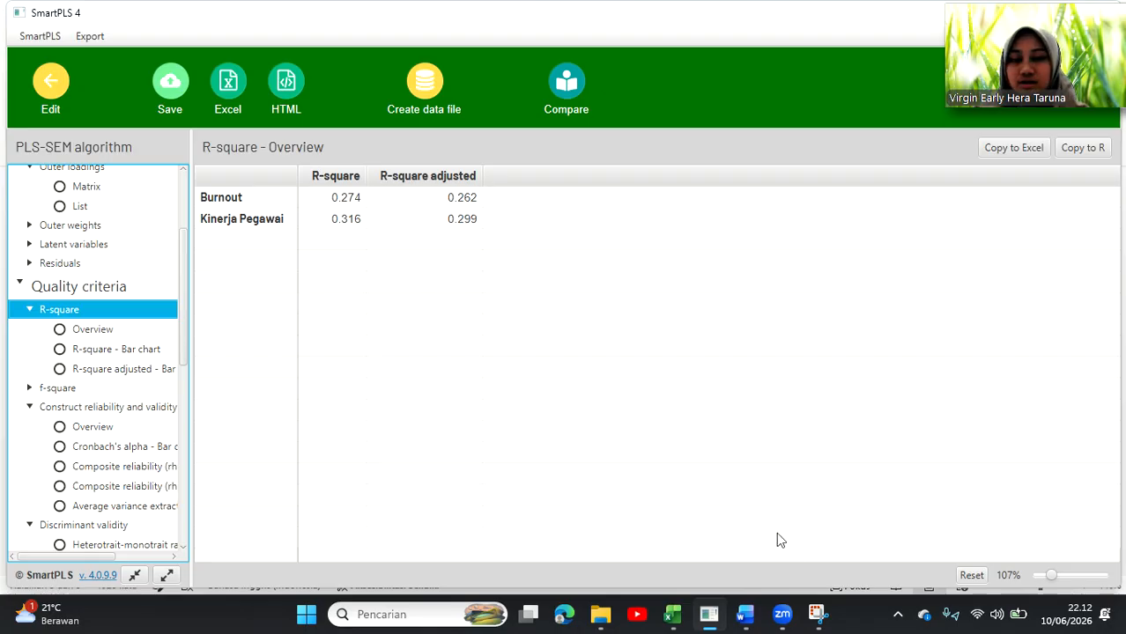
# - Switch to the UAS document in Word and review the R-Square table and its interpretation for Burnout and Kinerja Pegawai
pyautogui.click(754, 613)
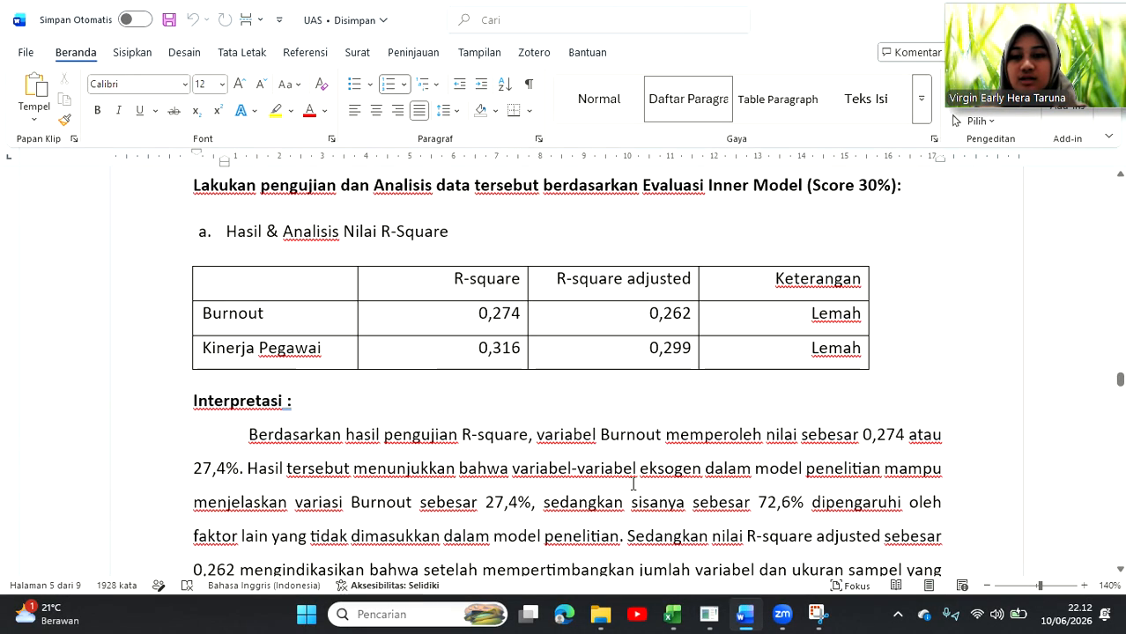
pyautogui.scroll(-2, 633, 483)
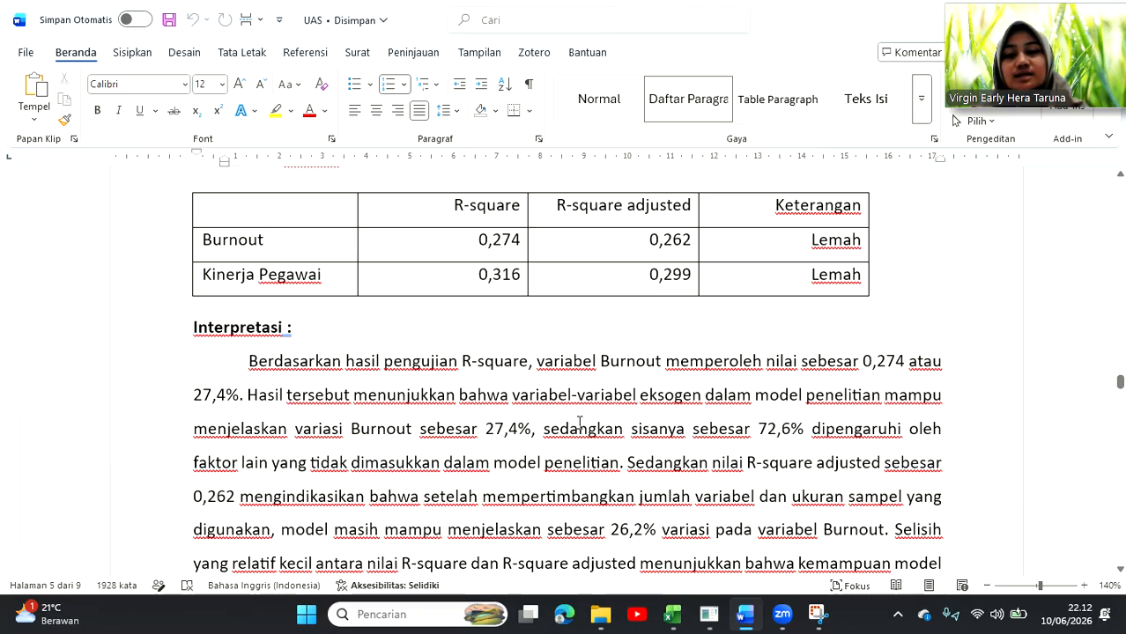
pyautogui.scroll(-1, 579, 422)
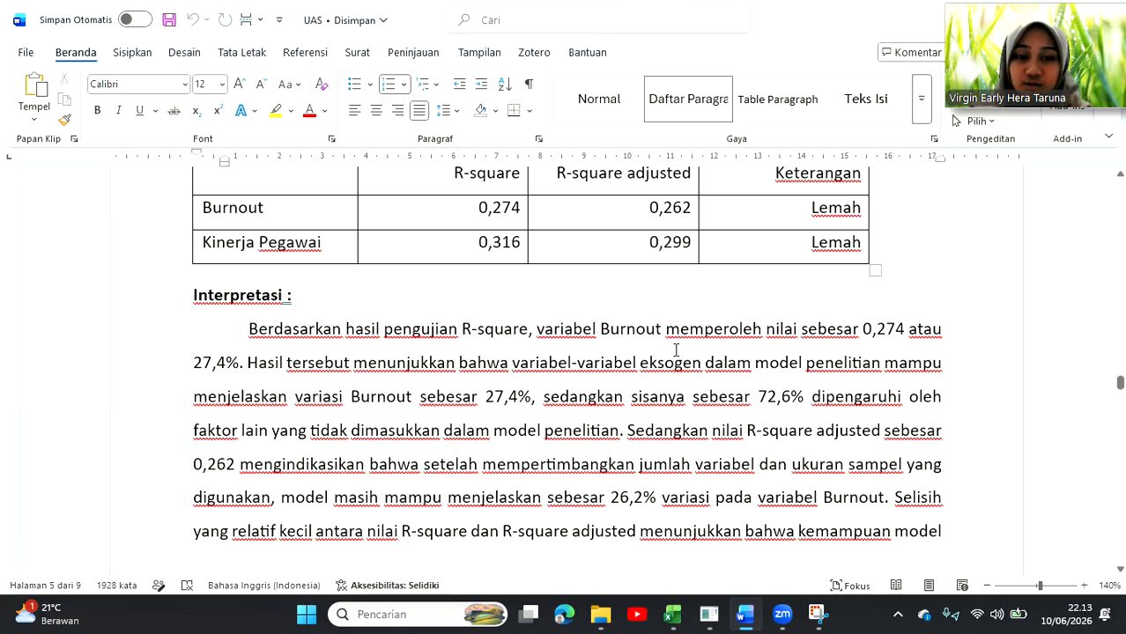
pyautogui.scroll(-1, 713, 489)
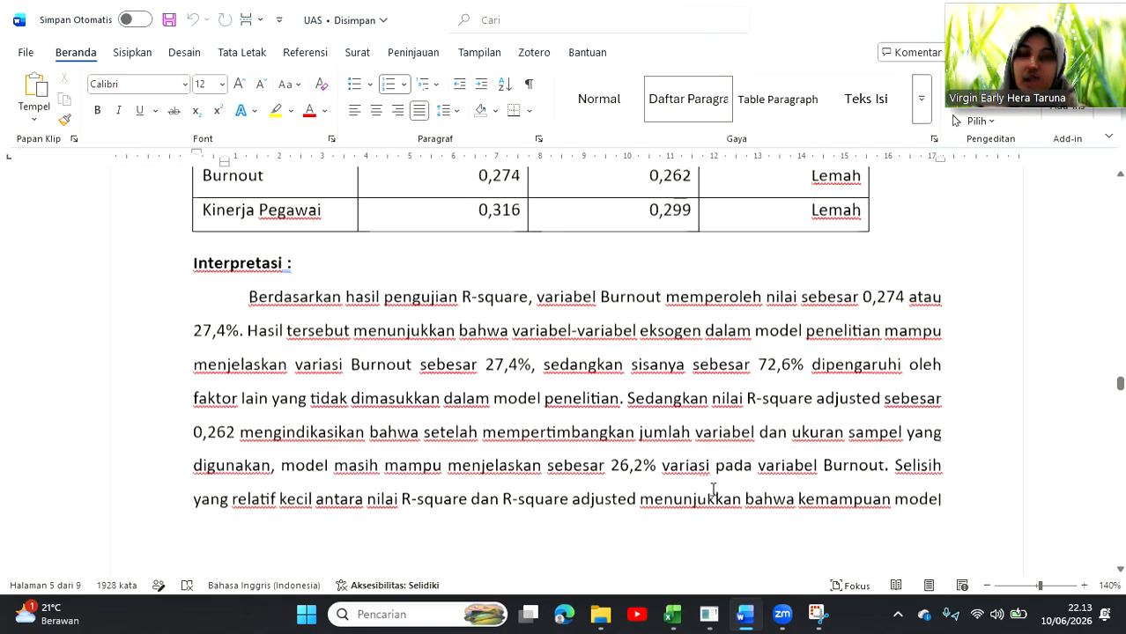
pyautogui.scroll(-1, 712, 488)
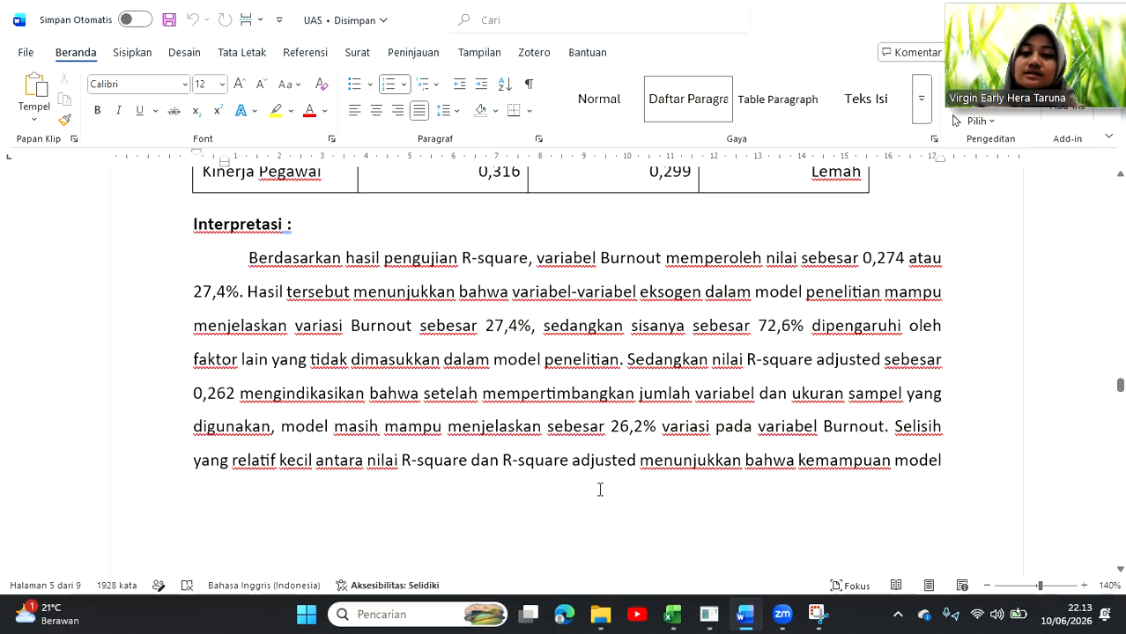
pyautogui.scroll(-6, 668, 501)
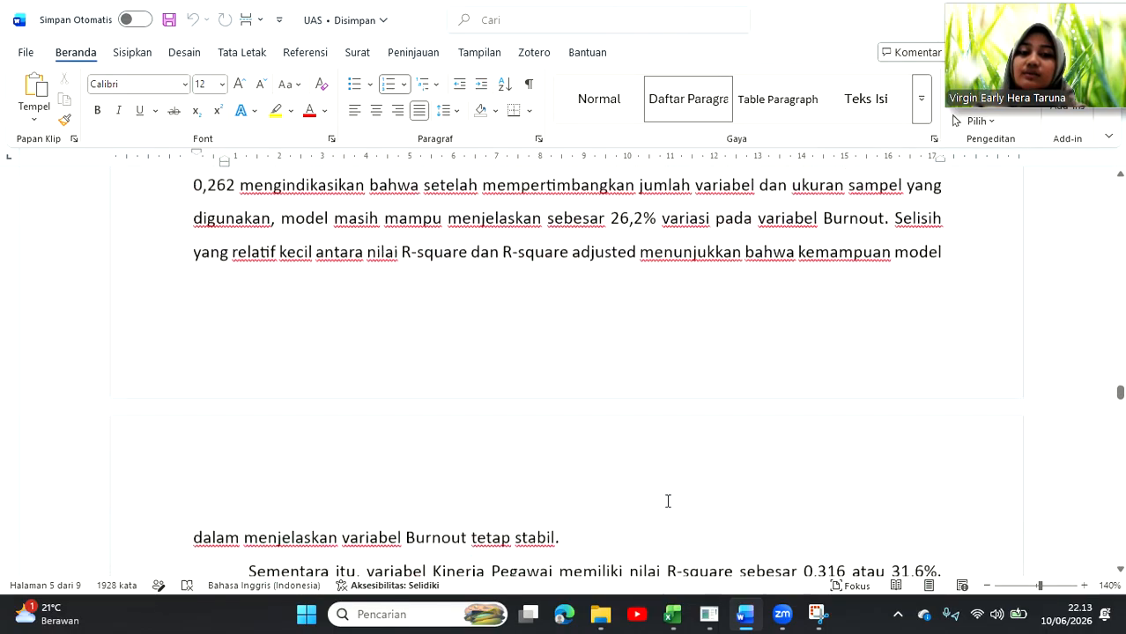
pyautogui.scroll(7, 668, 501)
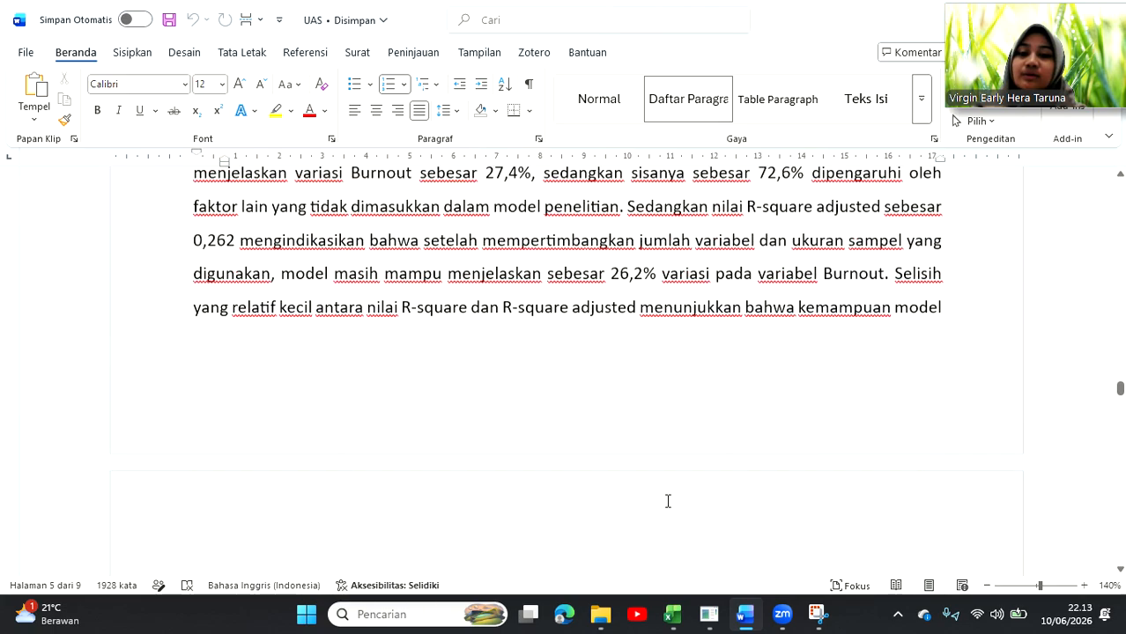
pyautogui.scroll(-12, 667, 502)
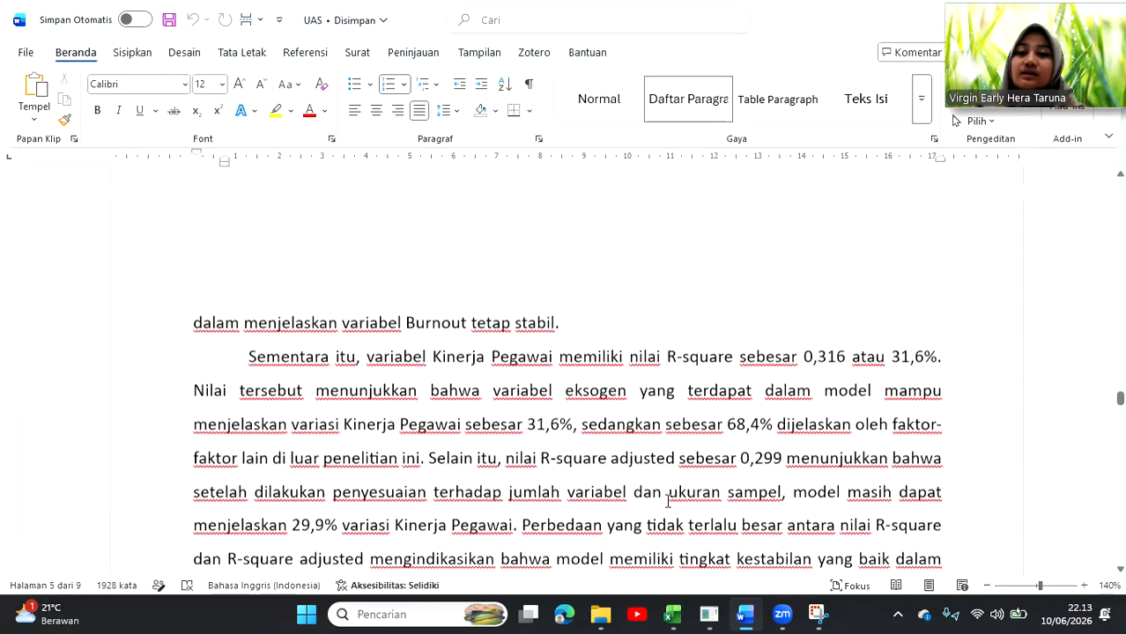
pyautogui.scroll(10, 668, 501)
pyautogui.scroll(4, 668, 502)
pyautogui.scroll(-1, 525, 408)
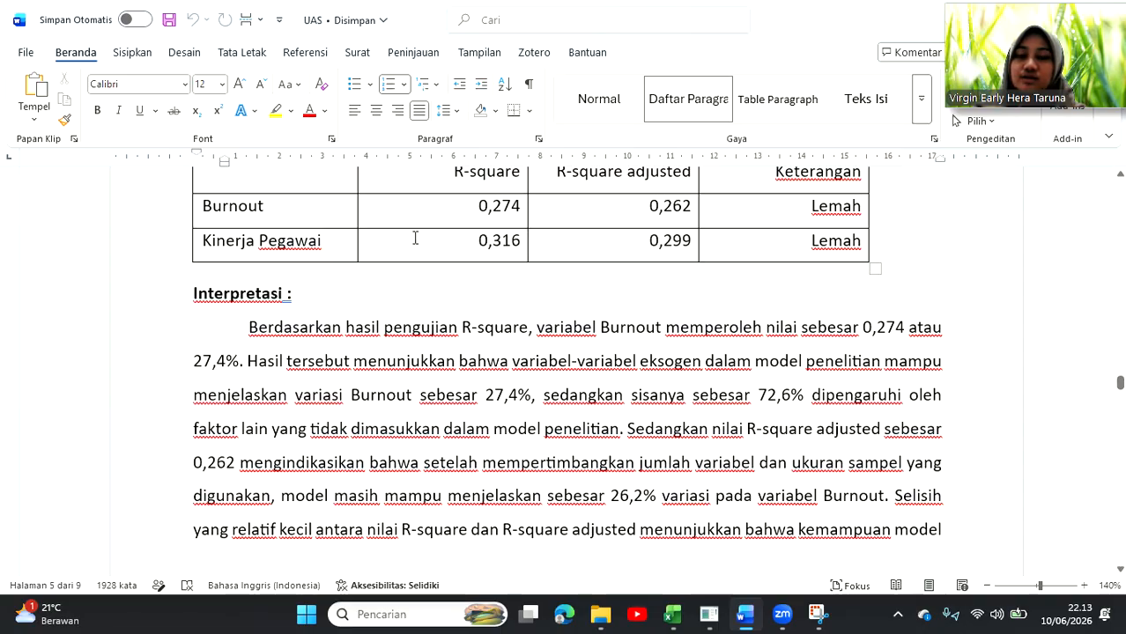
pyautogui.scroll(-3, 506, 350)
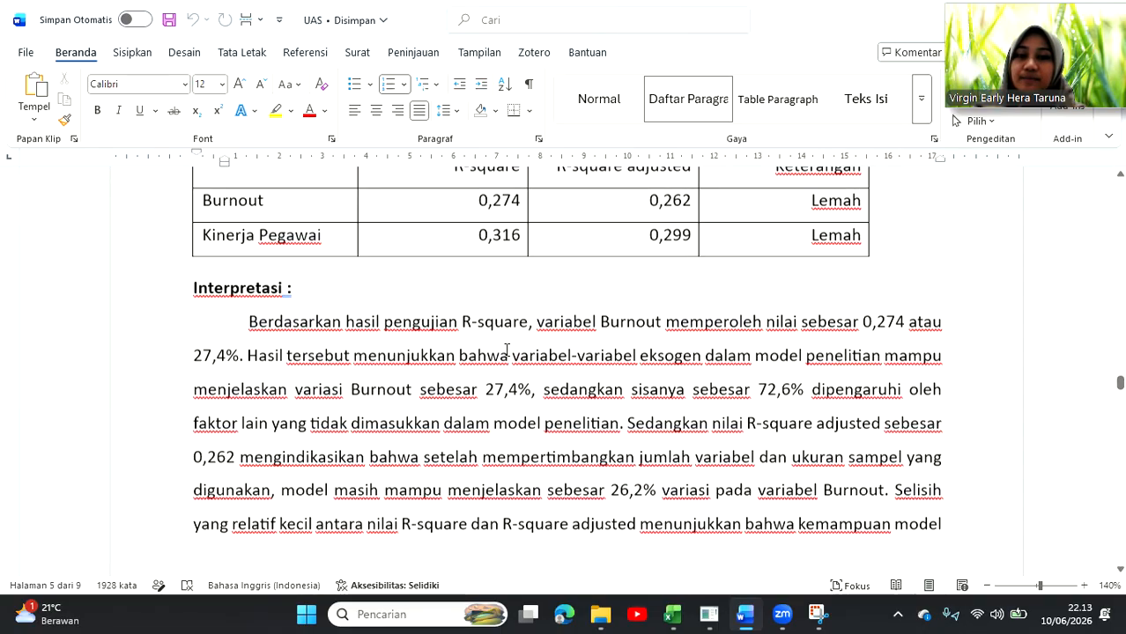
pyautogui.scroll(-5, 507, 350)
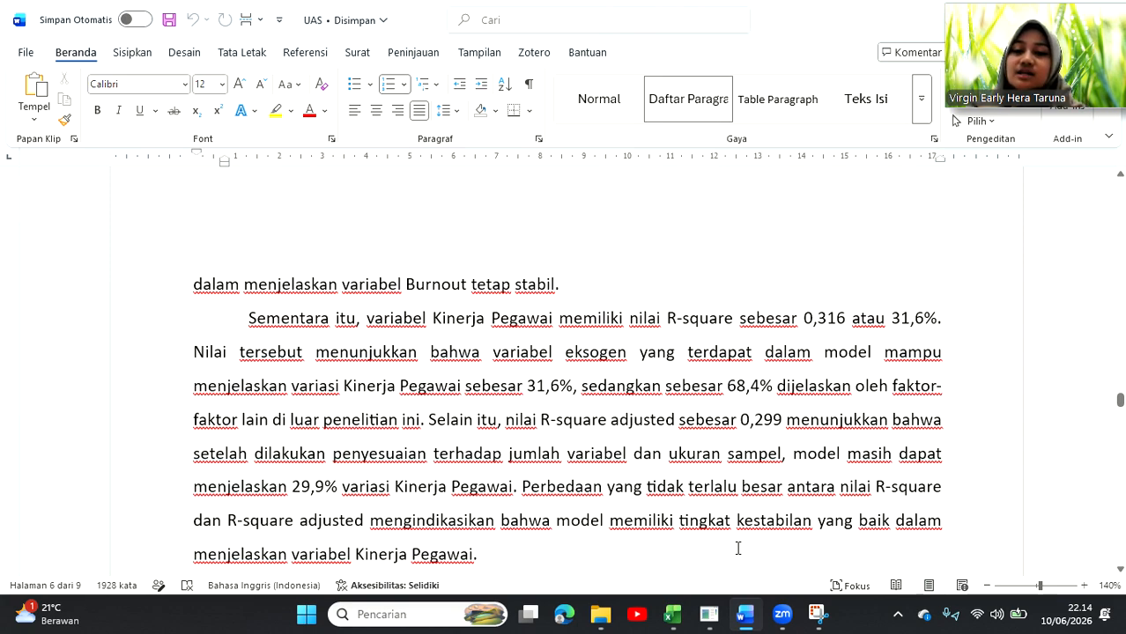
# - View the F-Square section of the UAS document, and switch to SmartPLS to display the f-square matrix
pyautogui.scroll(-5, 738, 548)
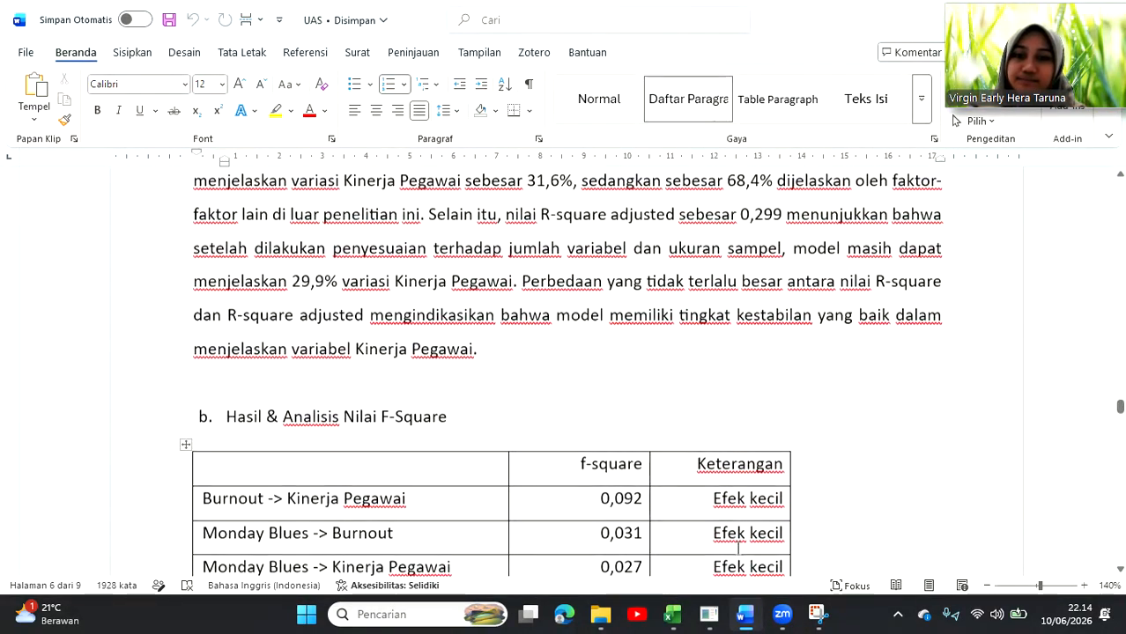
pyautogui.scroll(-2, 738, 548)
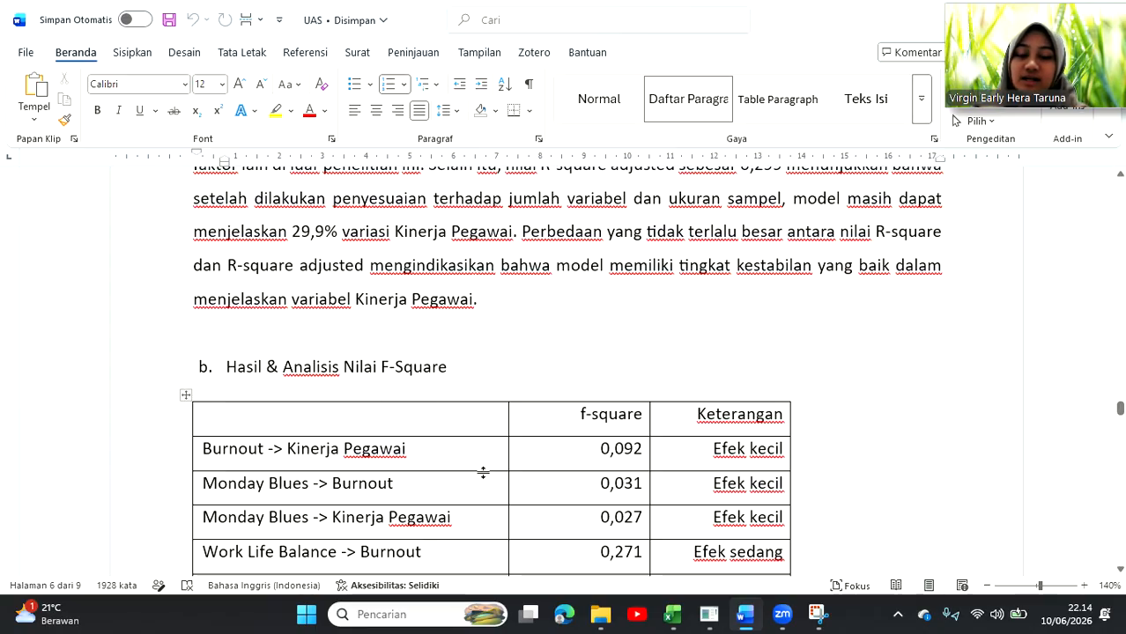
pyautogui.click(710, 615)
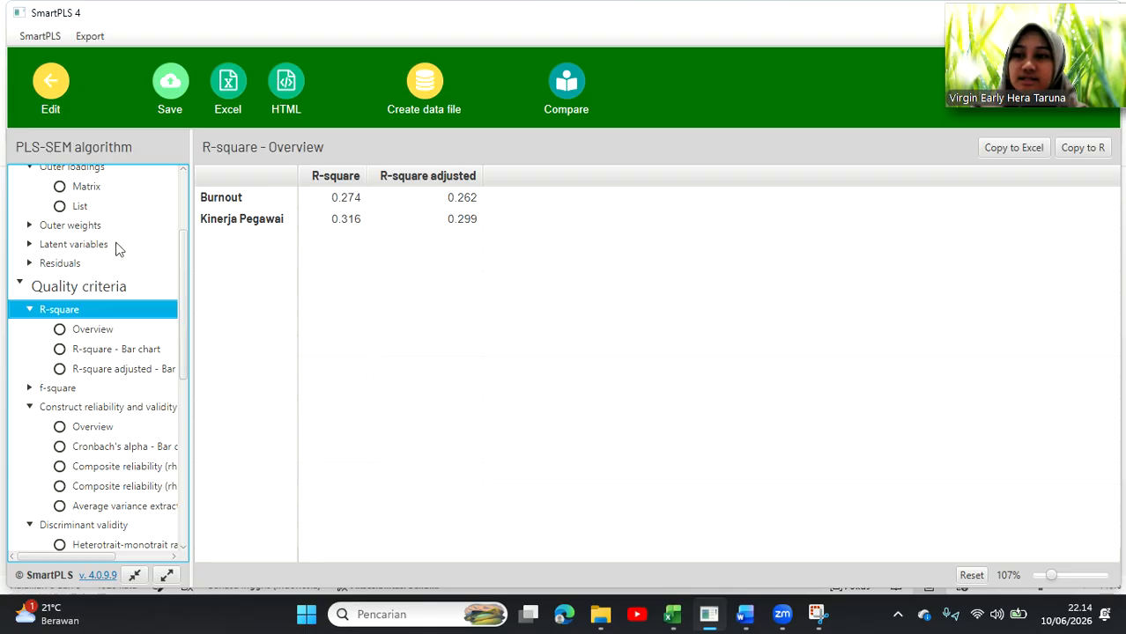
pyautogui.click(120, 389)
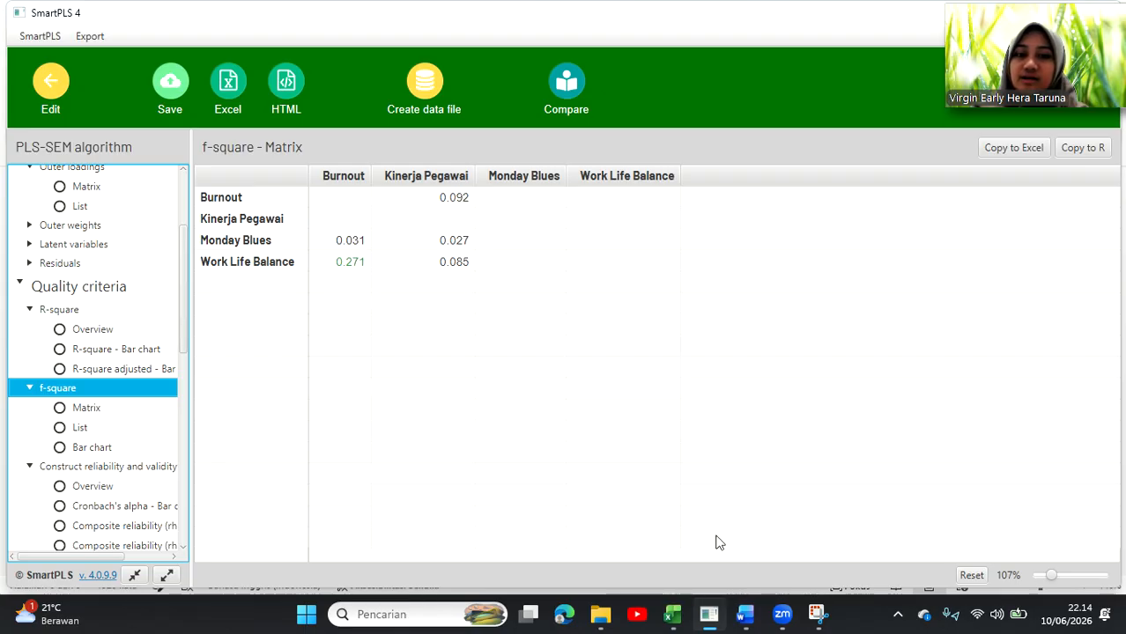
# - Switch to the UAS document in Word and review the f-square table with the Burnout and Monday Blues interpretation points
pyautogui.click(744, 620)
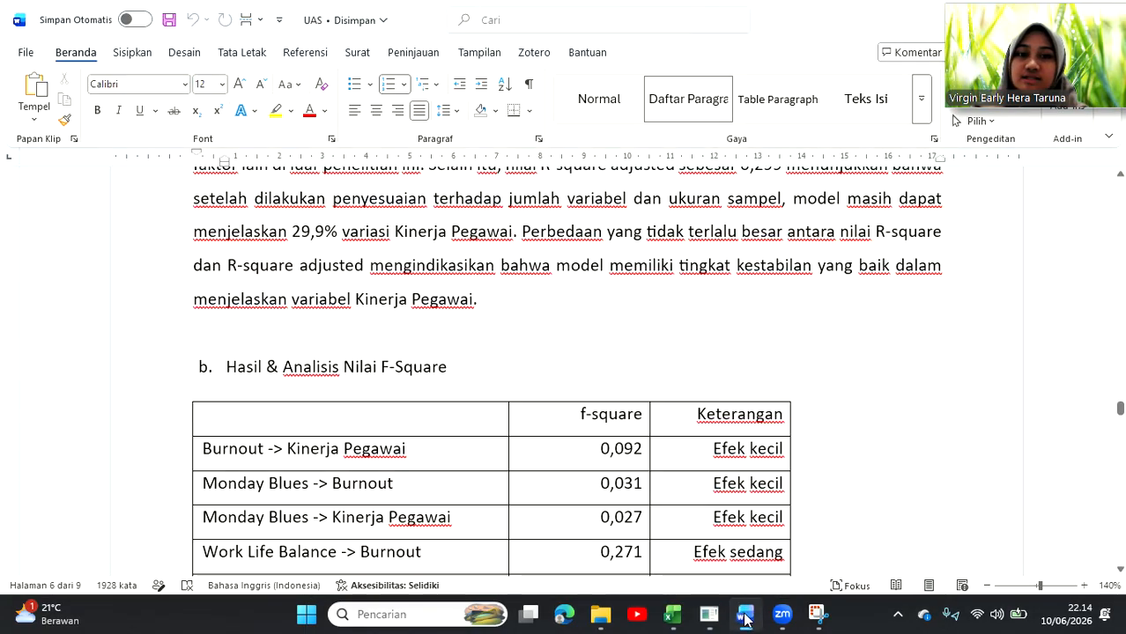
pyautogui.scroll(-2, 693, 512)
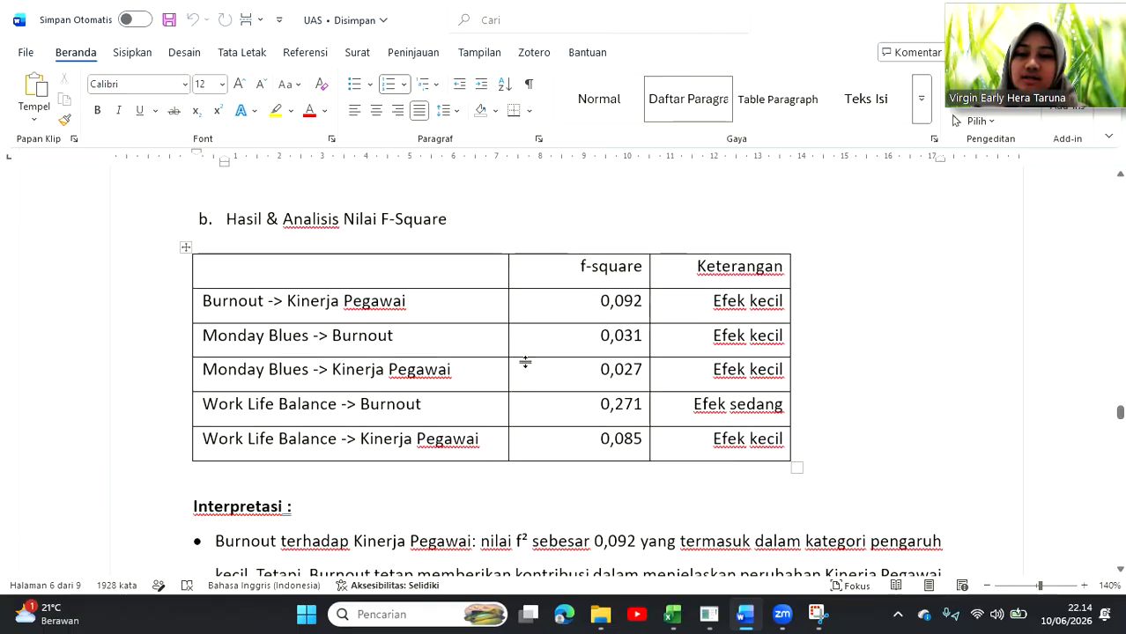
pyautogui.scroll(-1, 593, 472)
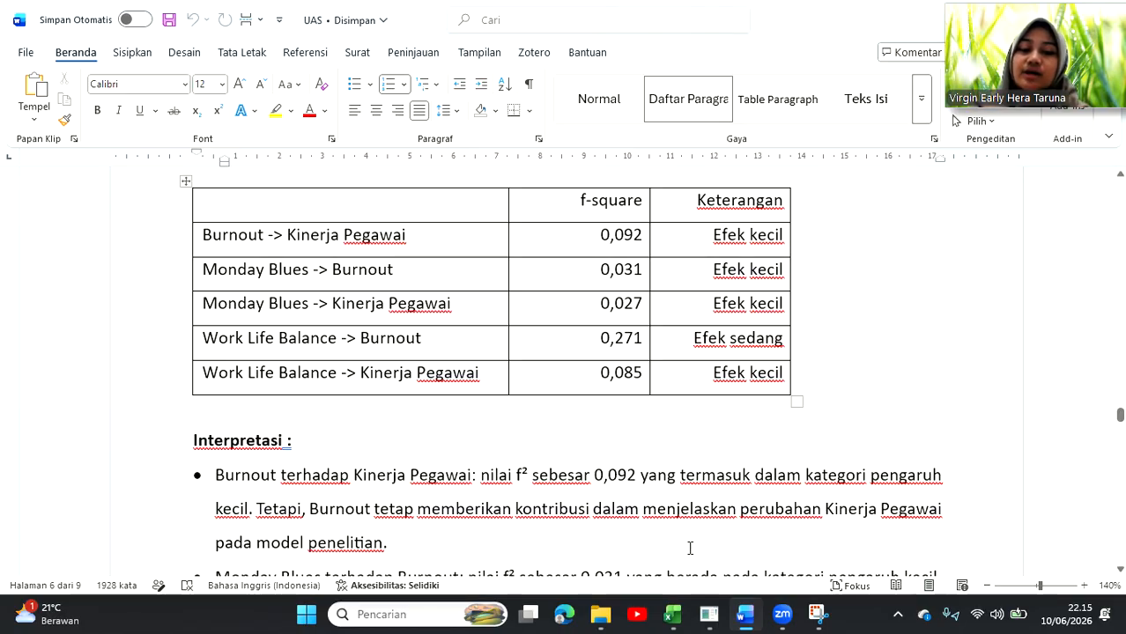
pyautogui.scroll(-1, 635, 525)
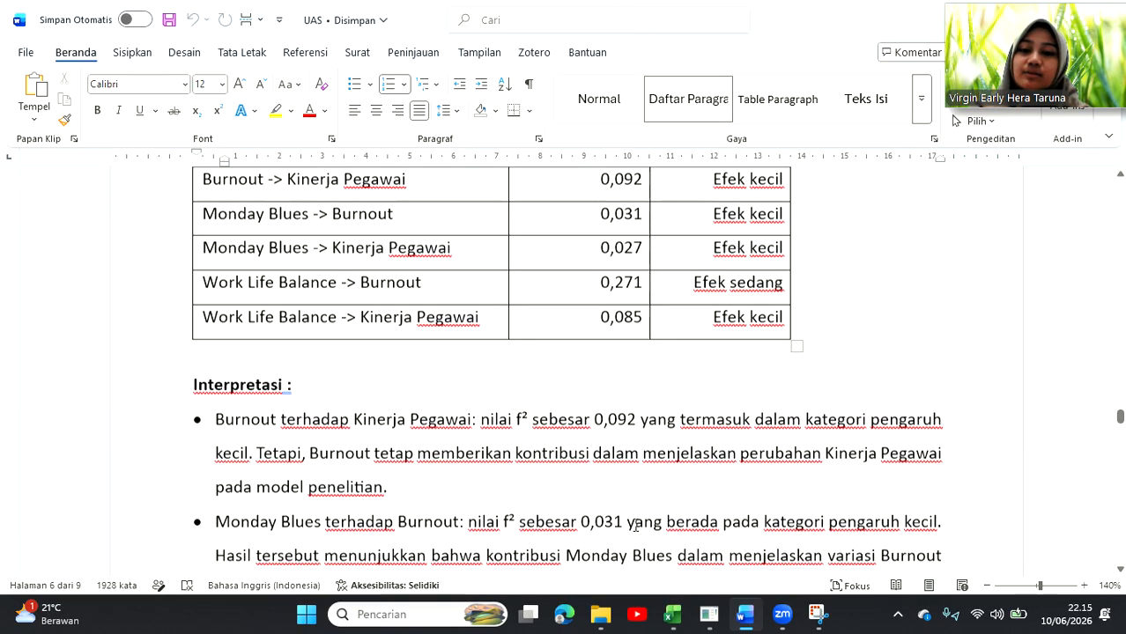
pyautogui.scroll(1, 635, 525)
pyautogui.scroll(-1, 636, 525)
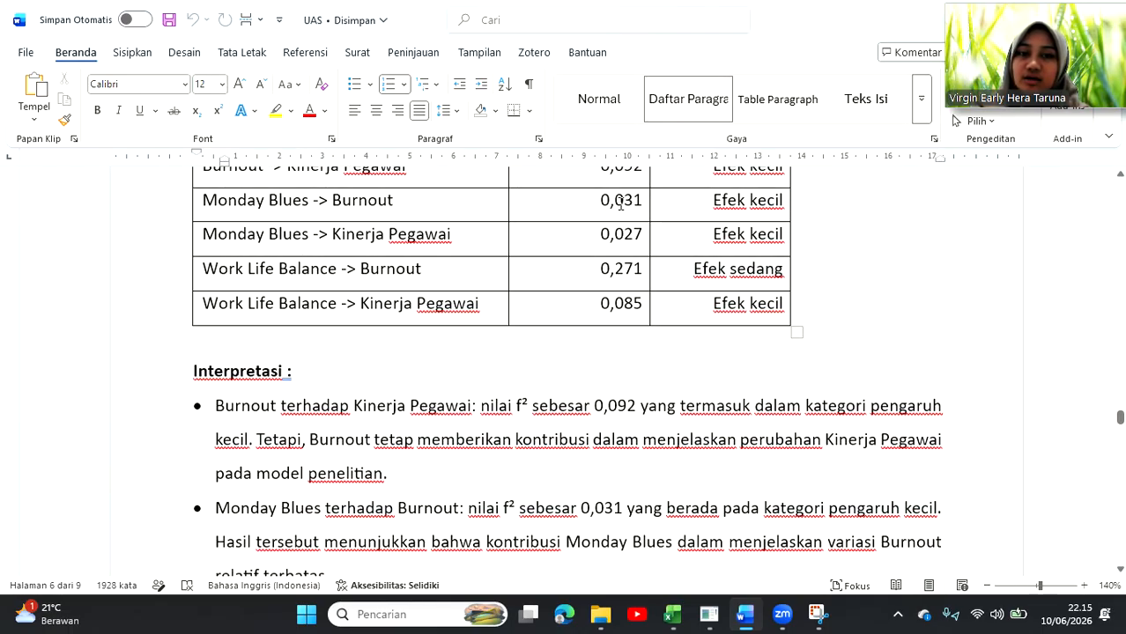
pyautogui.scroll(-1, 506, 460)
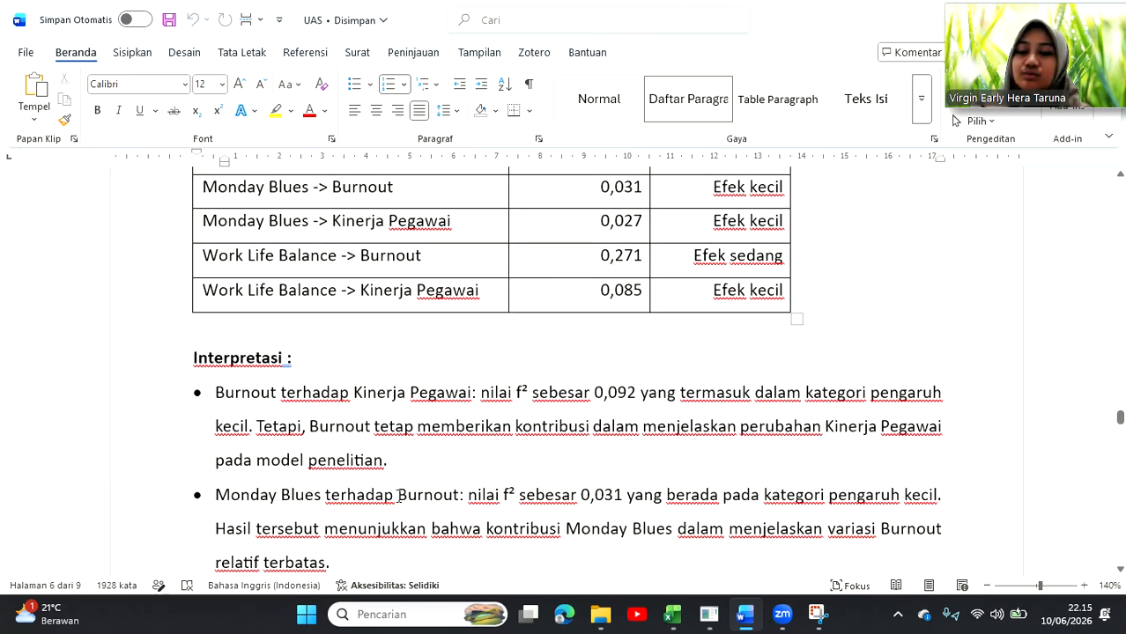
pyautogui.scroll(-1, 399, 496)
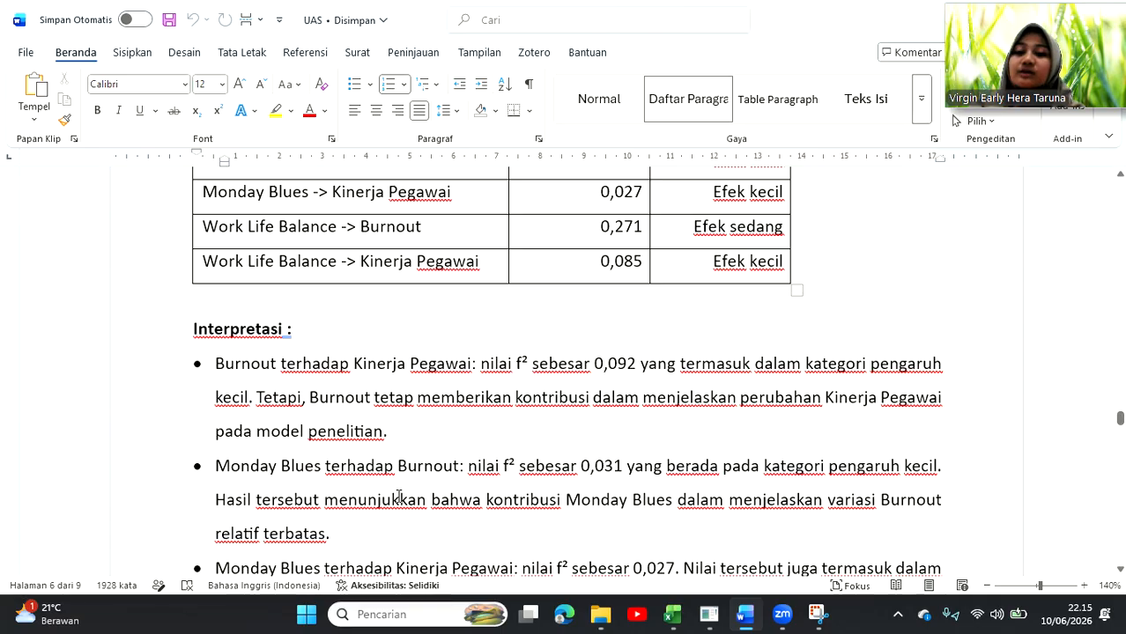
pyautogui.scroll(2, 398, 495)
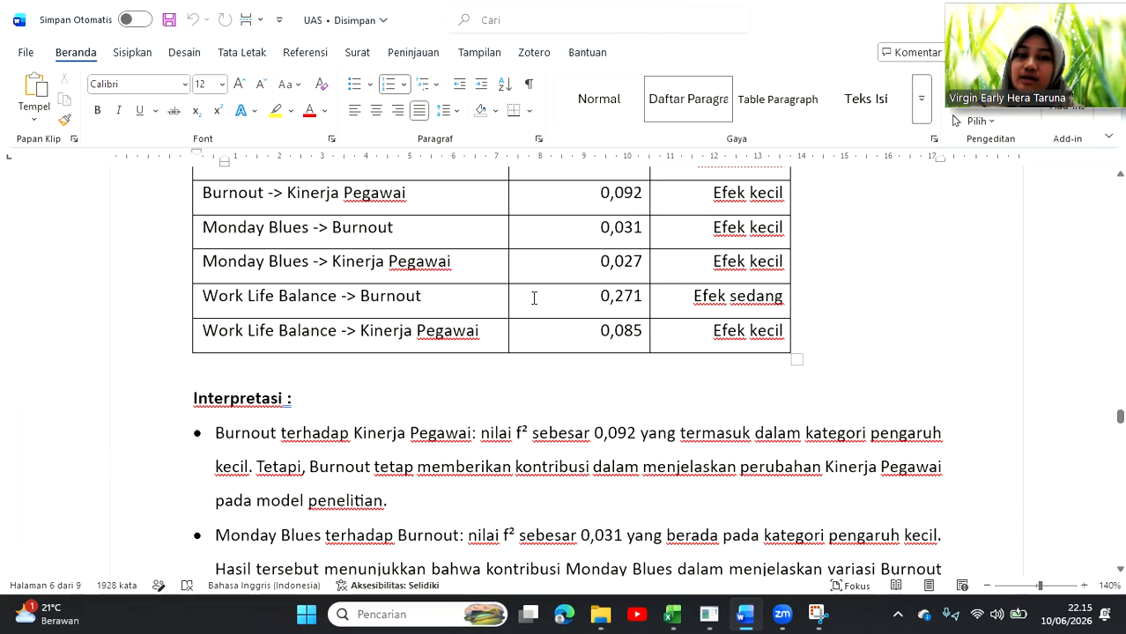
pyautogui.scroll(-1, 570, 315)
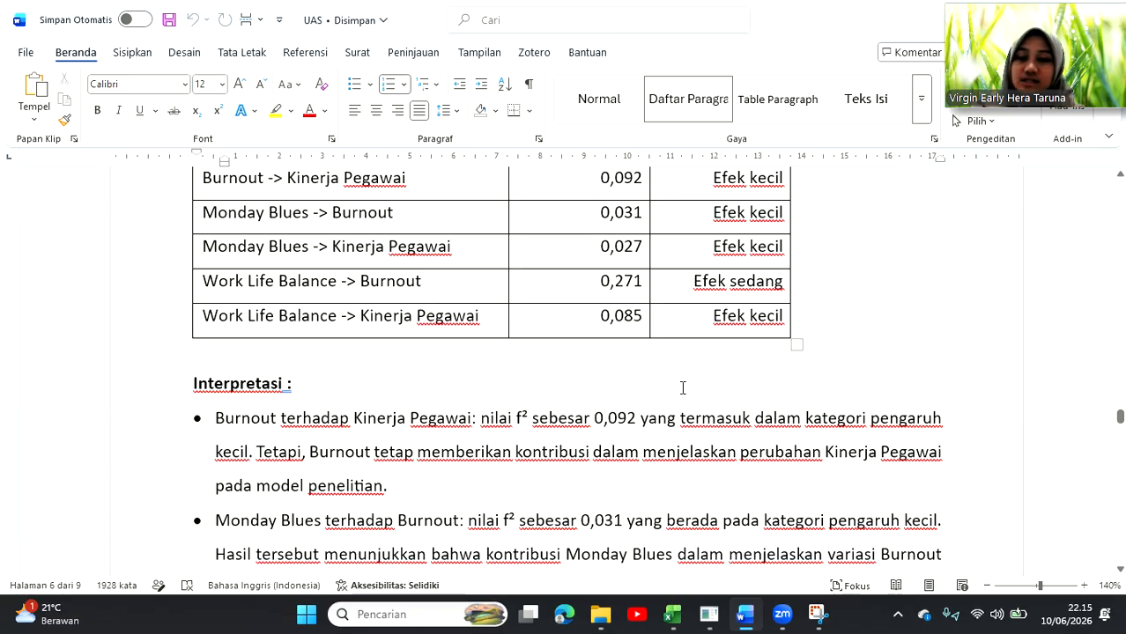
pyautogui.scroll(-3, 683, 388)
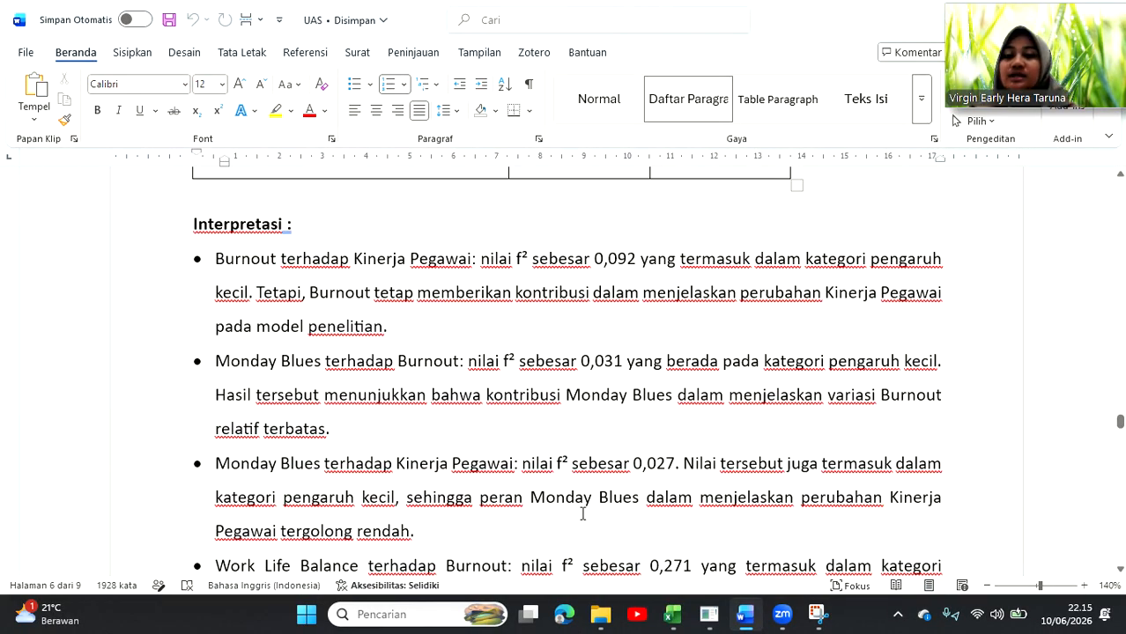
pyautogui.scroll(-2, 583, 514)
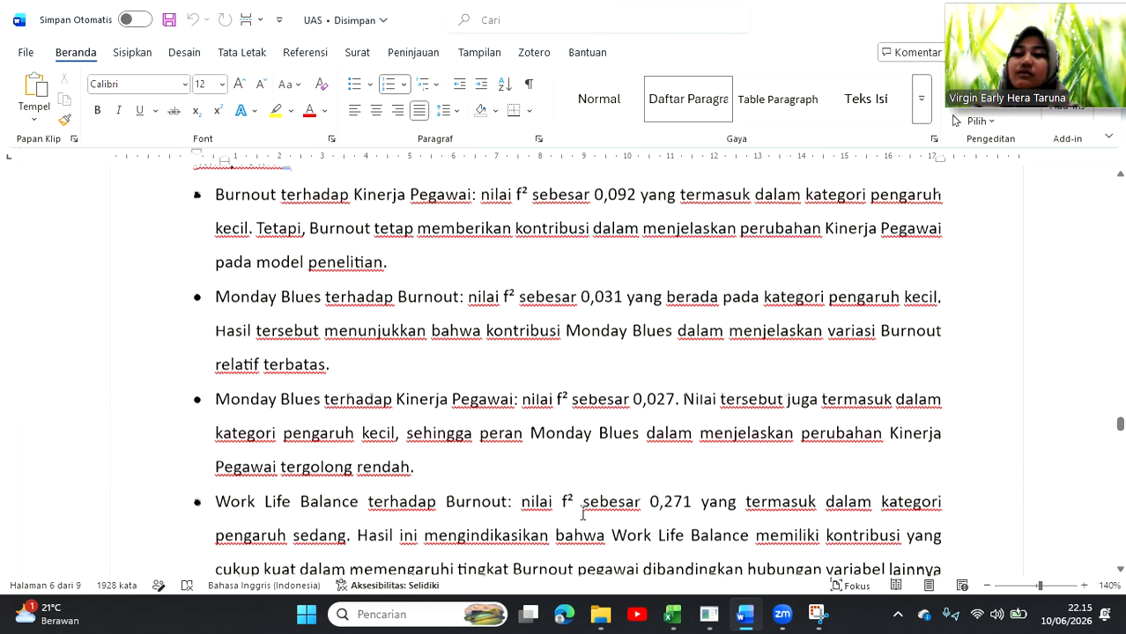
# - Examine the Work Life Balance rows of the f-square table and compare them with their interpretation points
pyautogui.scroll(7, 583, 513)
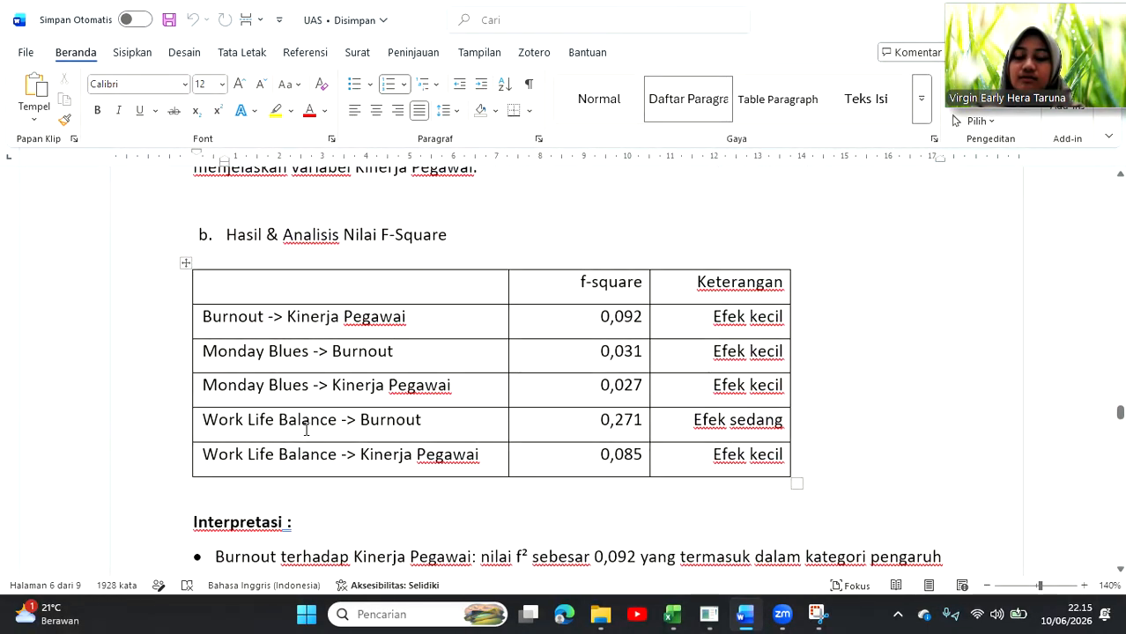
pyautogui.scroll(-2, 420, 460)
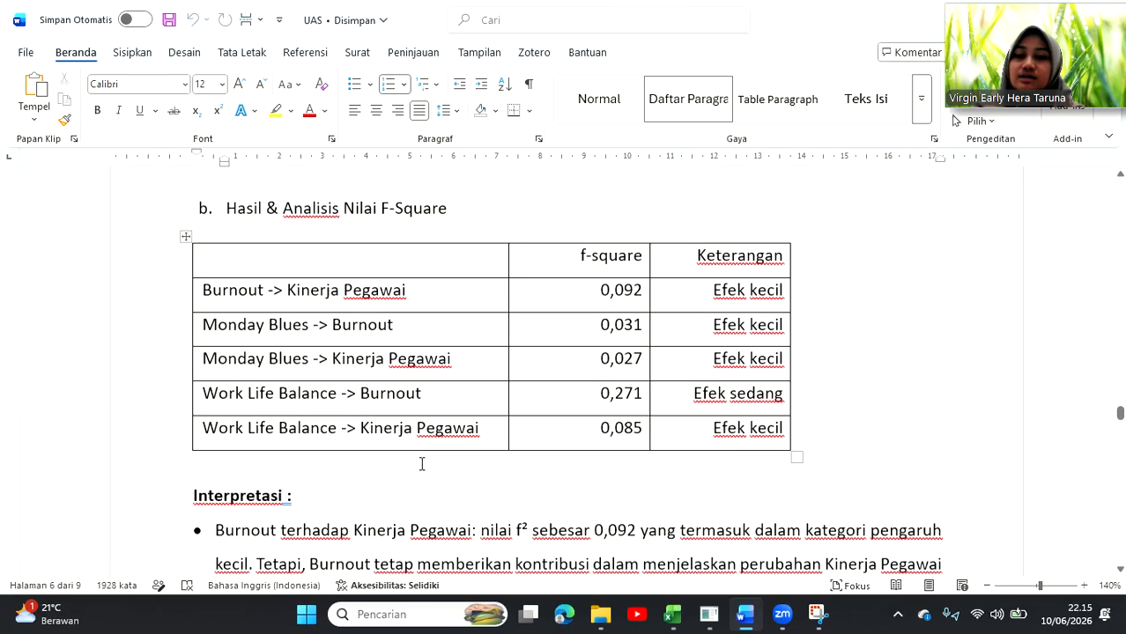
pyautogui.scroll(-2, 421, 463)
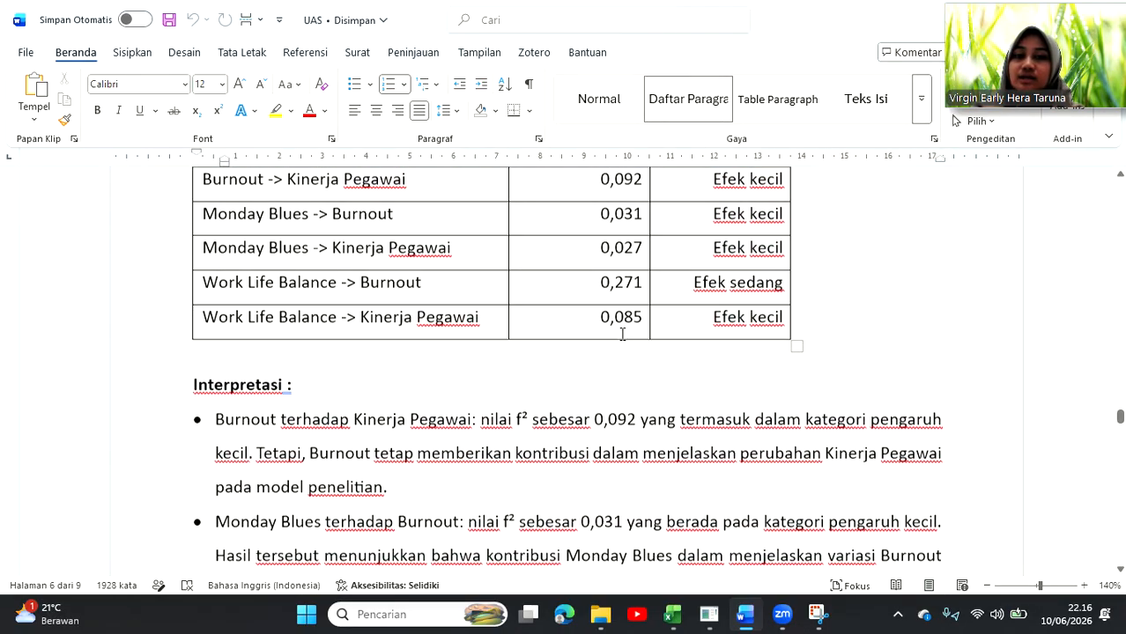
pyautogui.scroll(1, 616, 330)
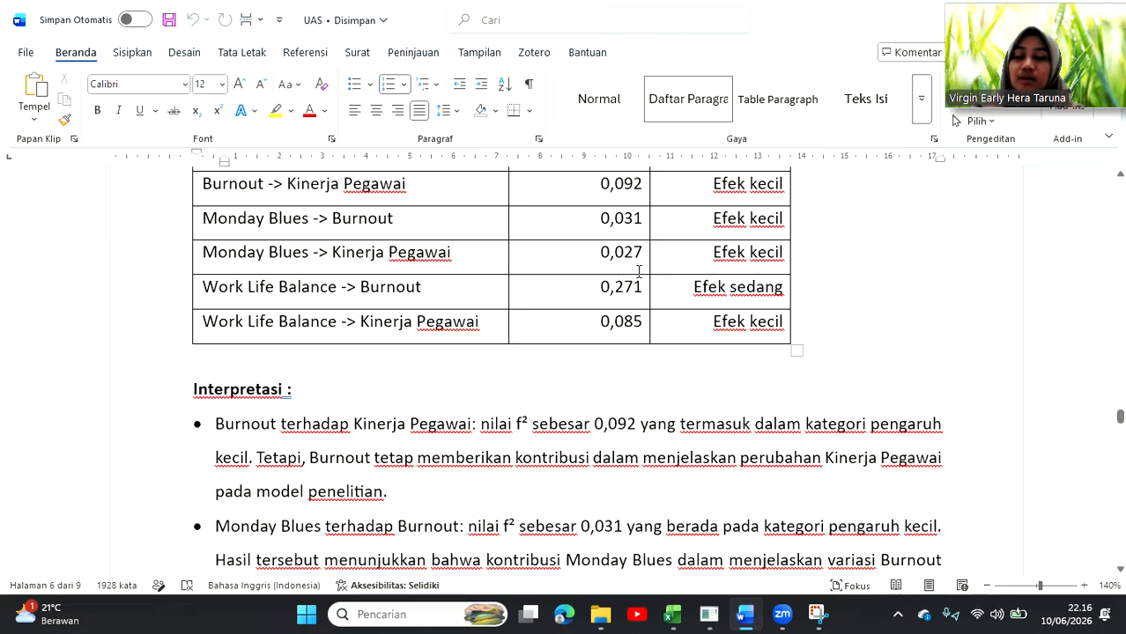
pyautogui.scroll(-7, 675, 374)
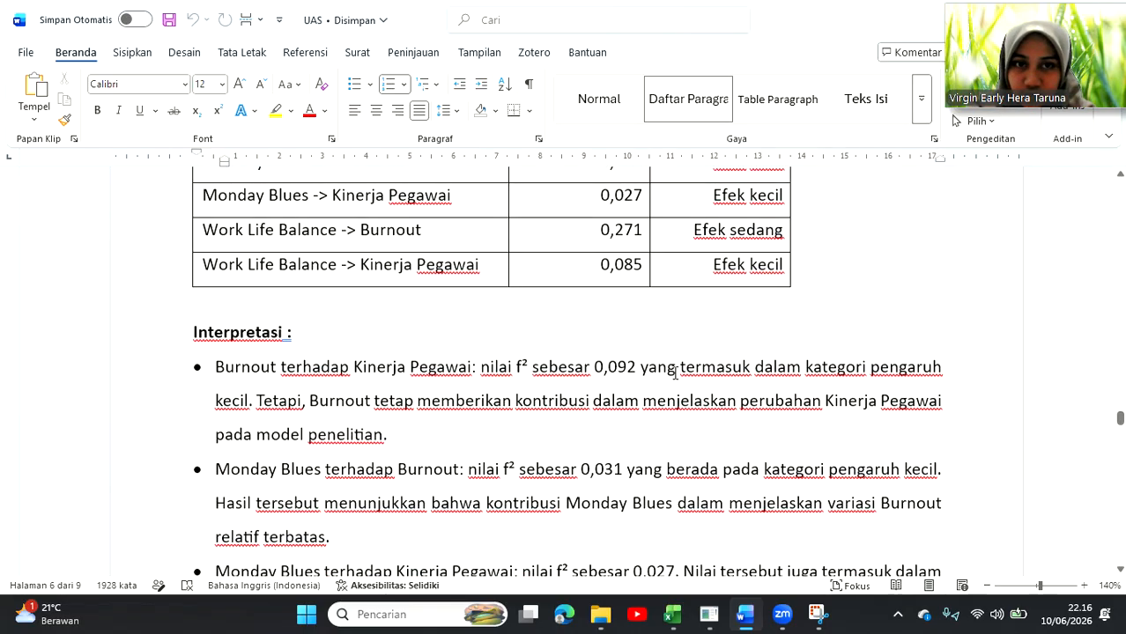
pyautogui.scroll(-1, 675, 374)
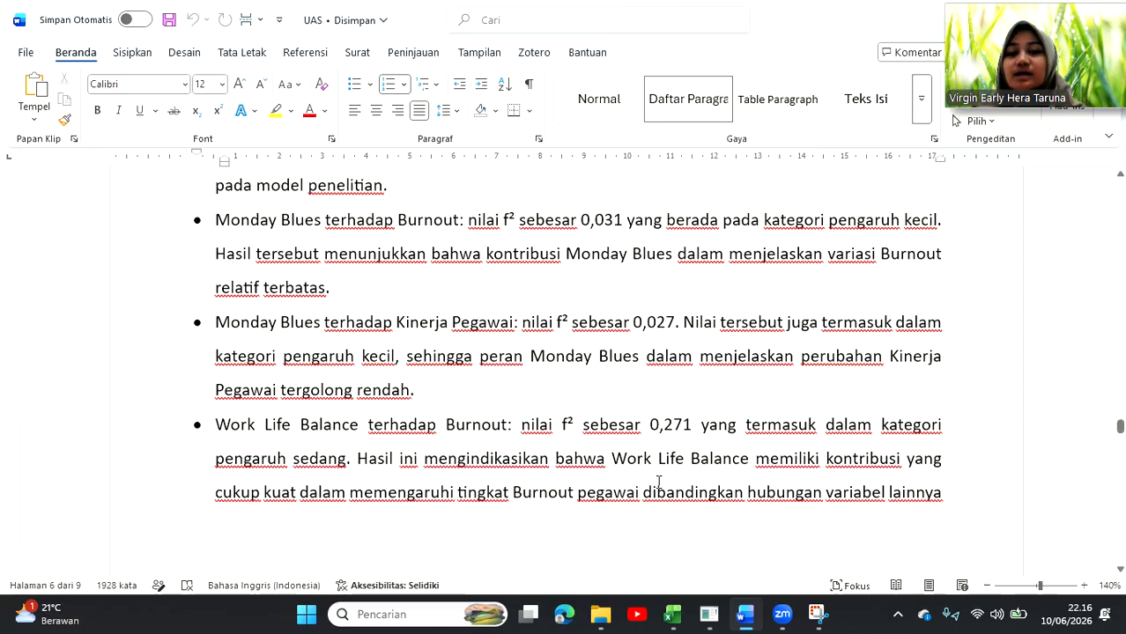
pyautogui.scroll(-2, 661, 480)
pyautogui.scroll(-4, 658, 482)
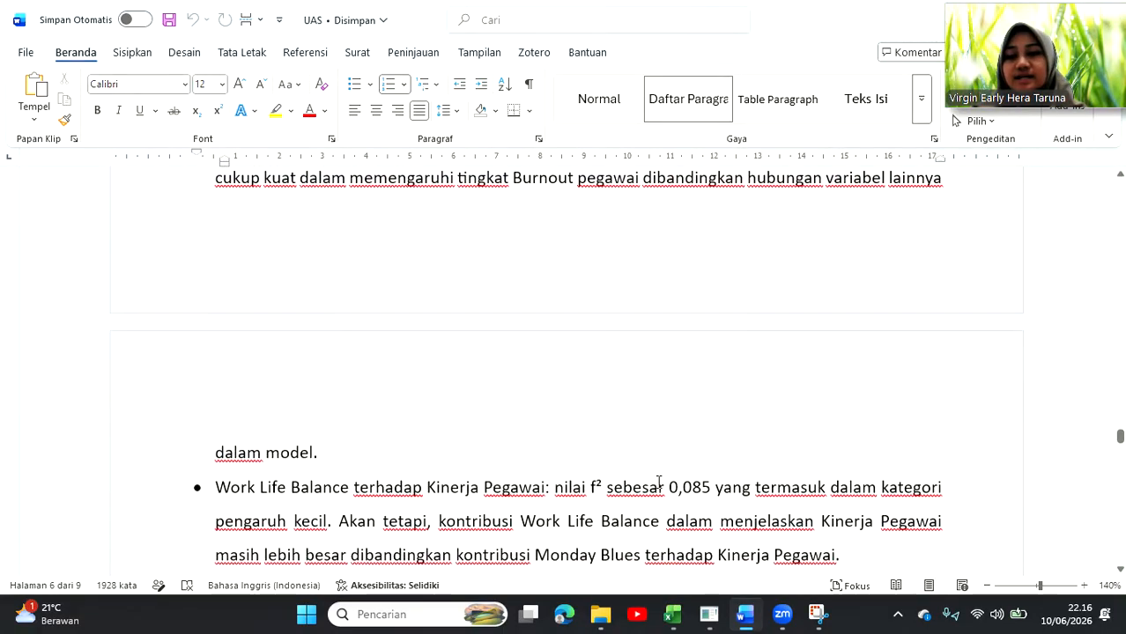
pyautogui.scroll(12, 658, 482)
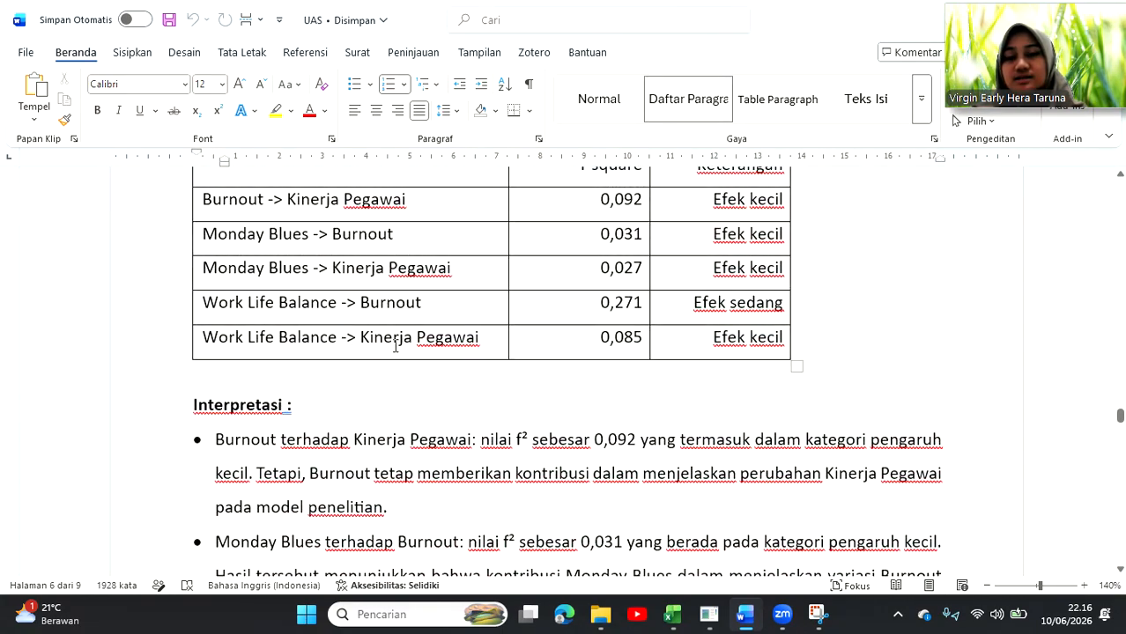
pyautogui.scroll(1, 585, 332)
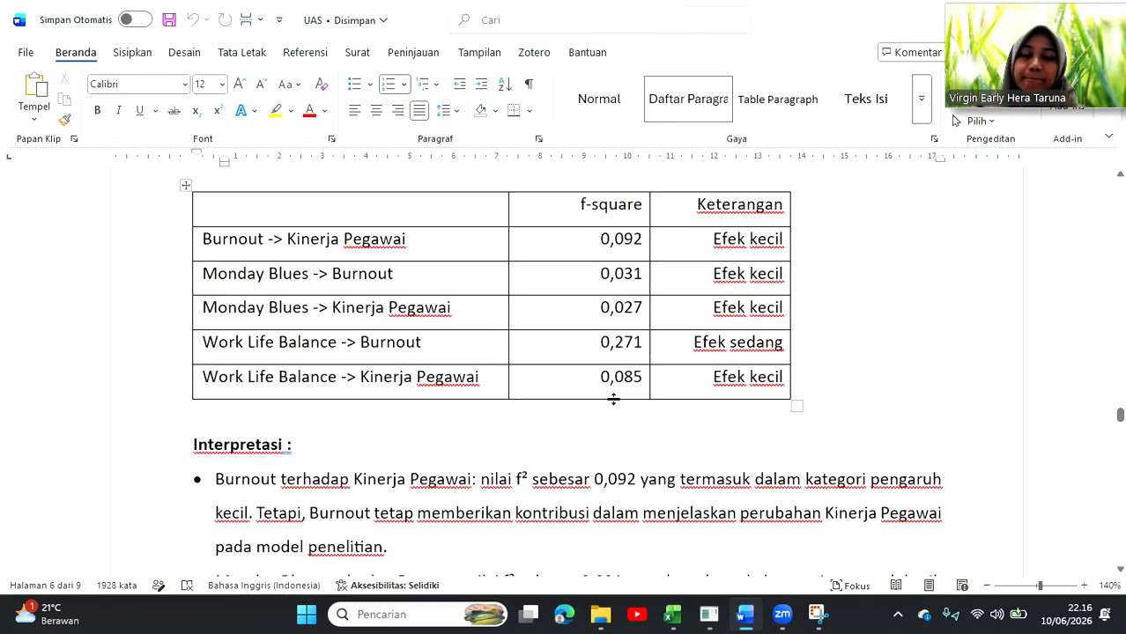
# - Compare the Work Life Balance to Kinerja Pegawai interpretation point with its row in the f-square table
pyautogui.scroll(-15, 613, 399)
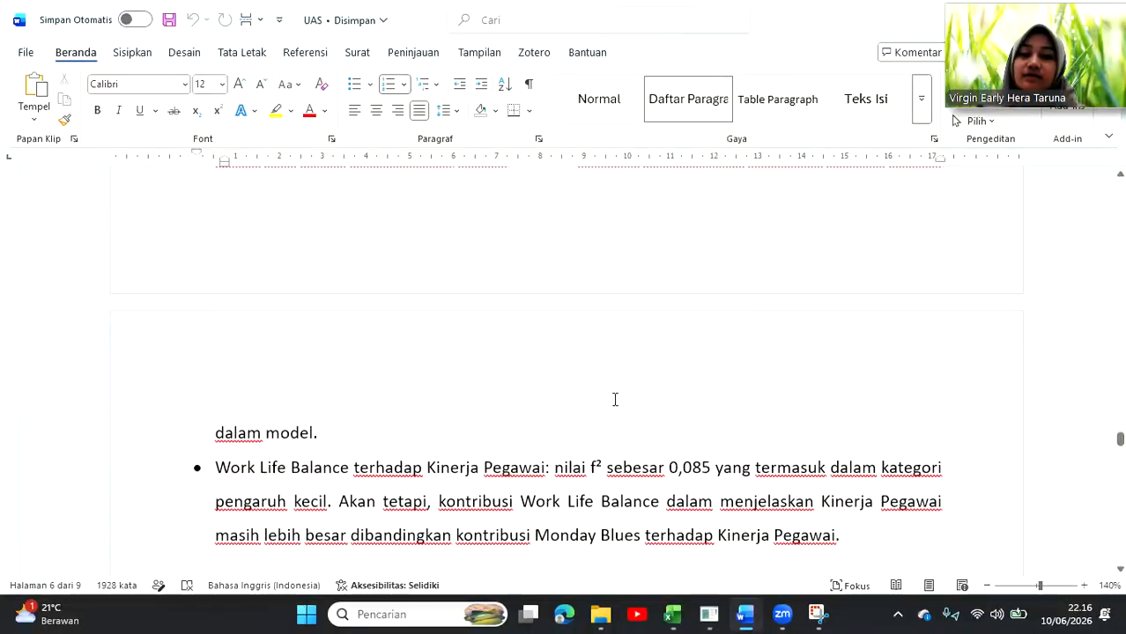
pyautogui.scroll(-4, 615, 399)
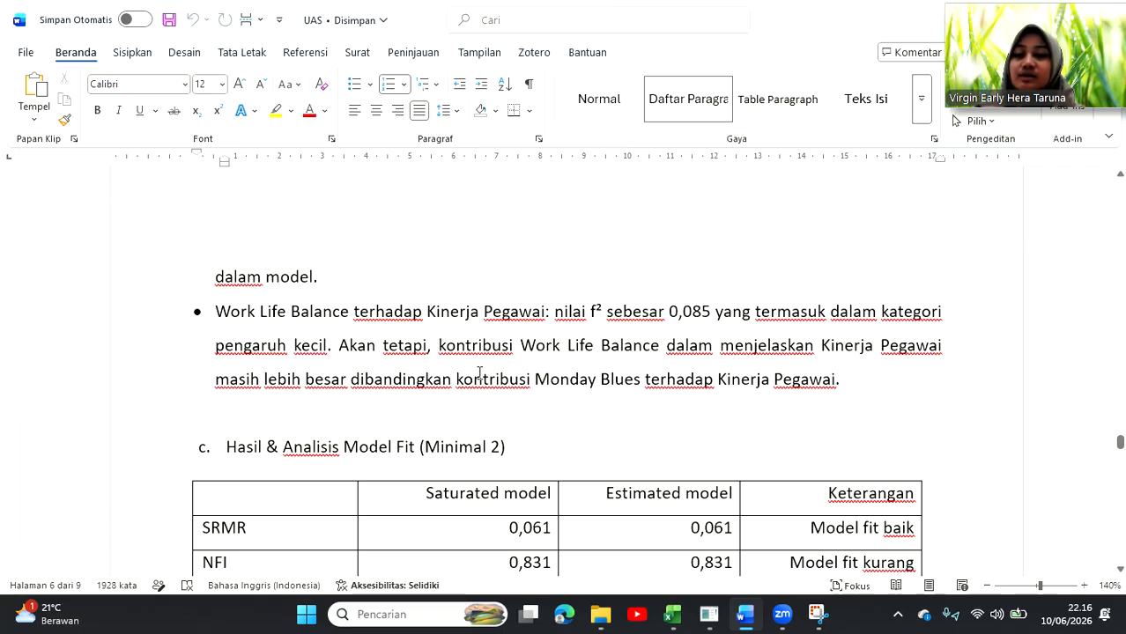
pyautogui.scroll(5, 479, 374)
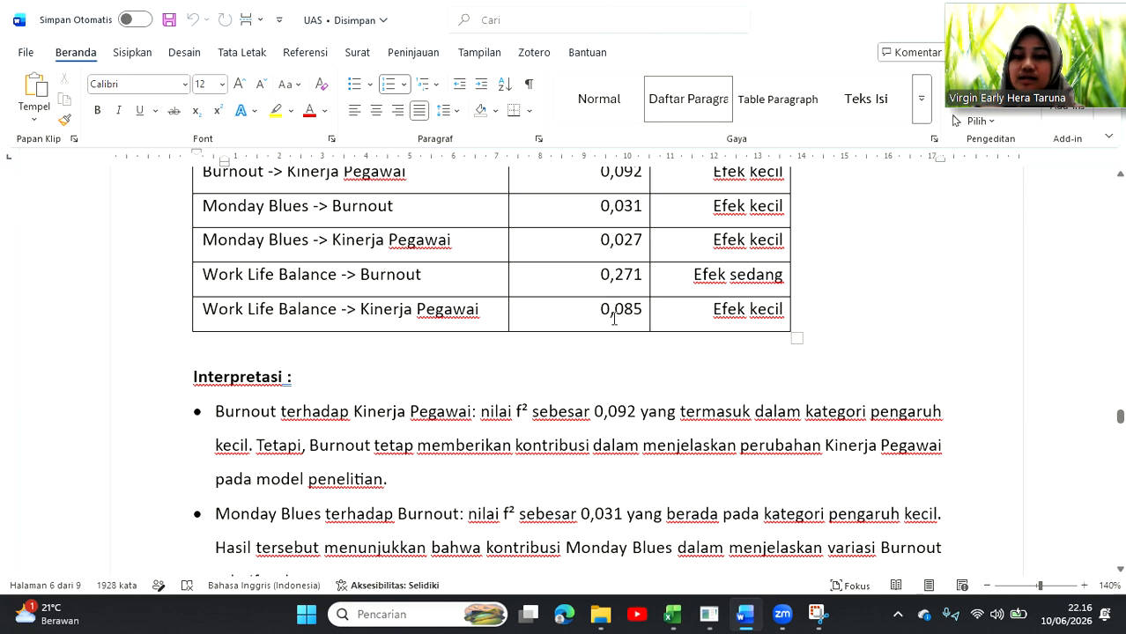
# - View the Model Fit section of the UAS document, and switch to SmartPLS to display the model fit results
pyautogui.scroll(-7, 628, 460)
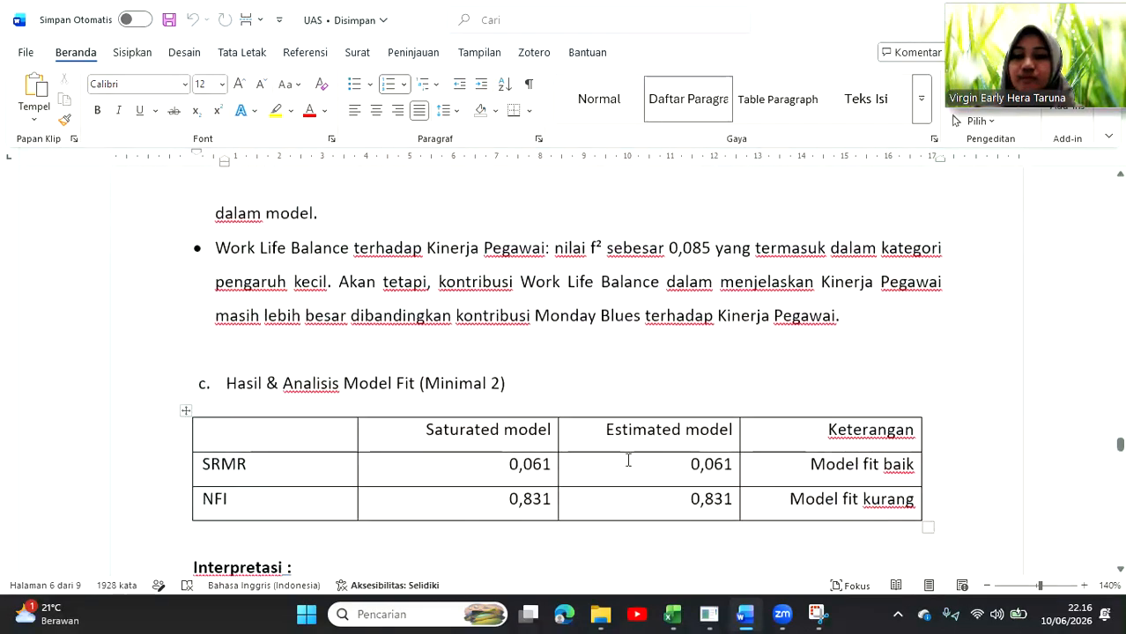
pyautogui.scroll(-1, 628, 460)
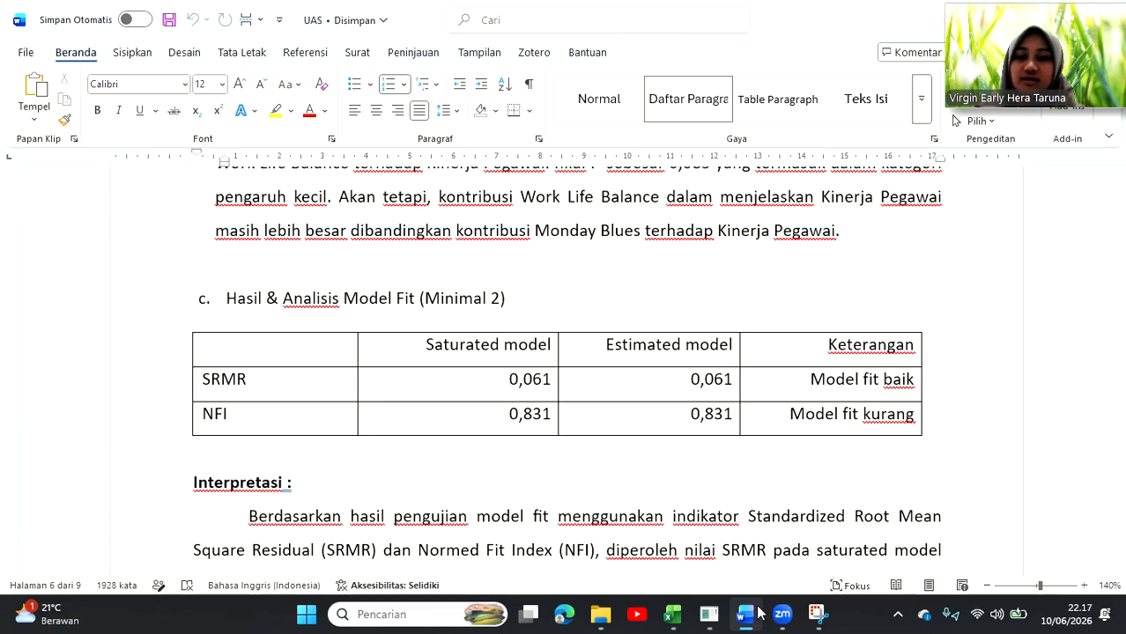
pyautogui.moveTo(696, 624)
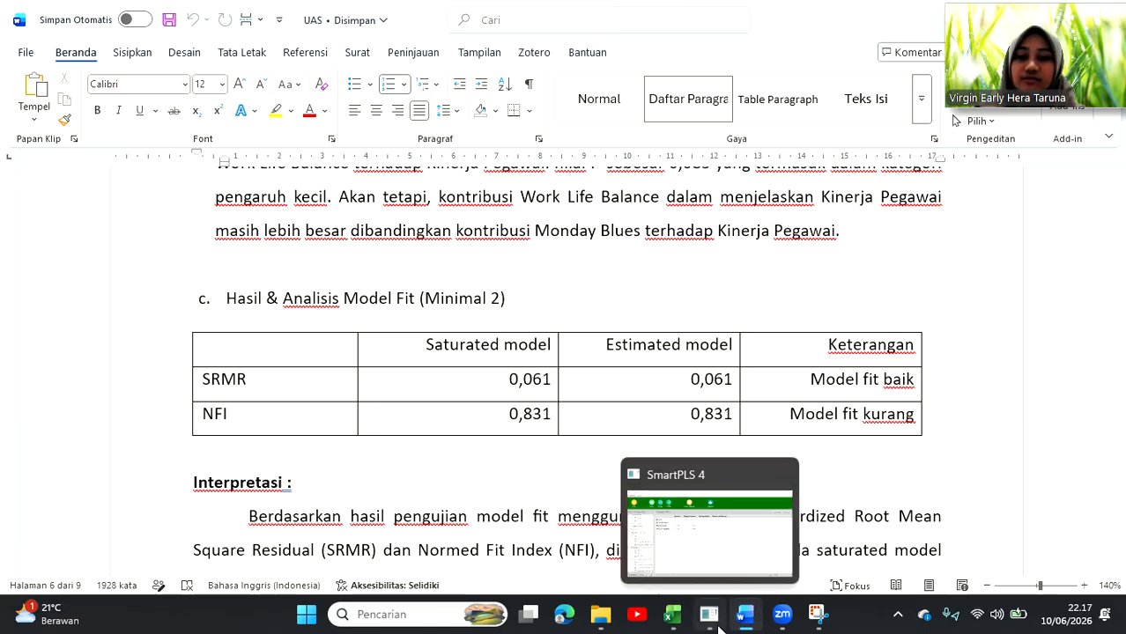
pyautogui.click(709, 614)
pyautogui.scroll(-5, 159, 498)
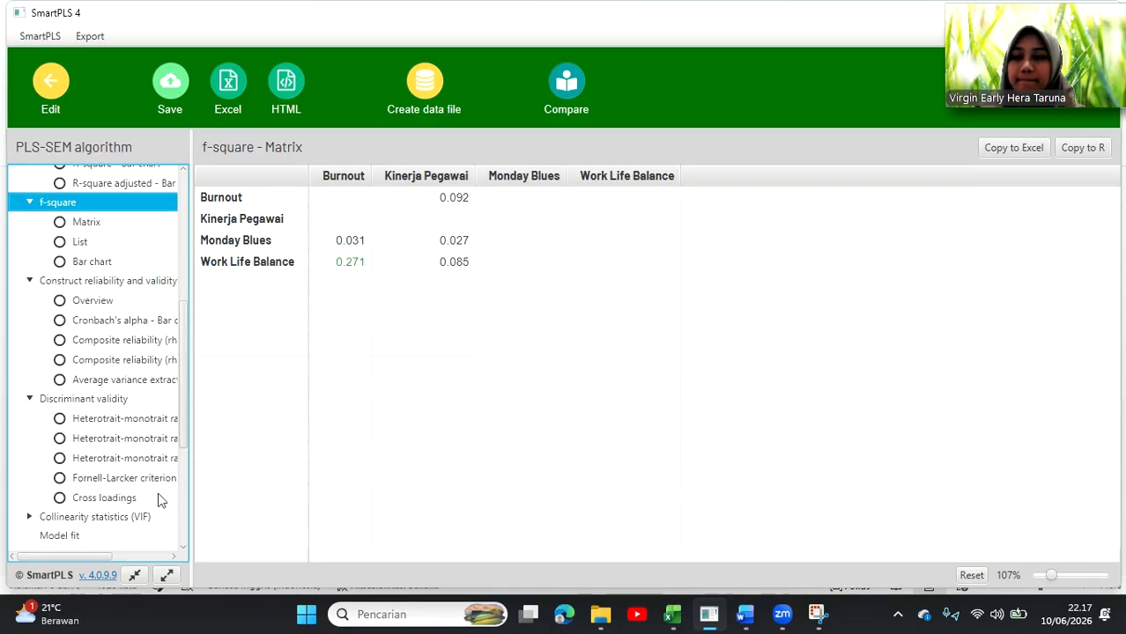
pyautogui.click(89, 423)
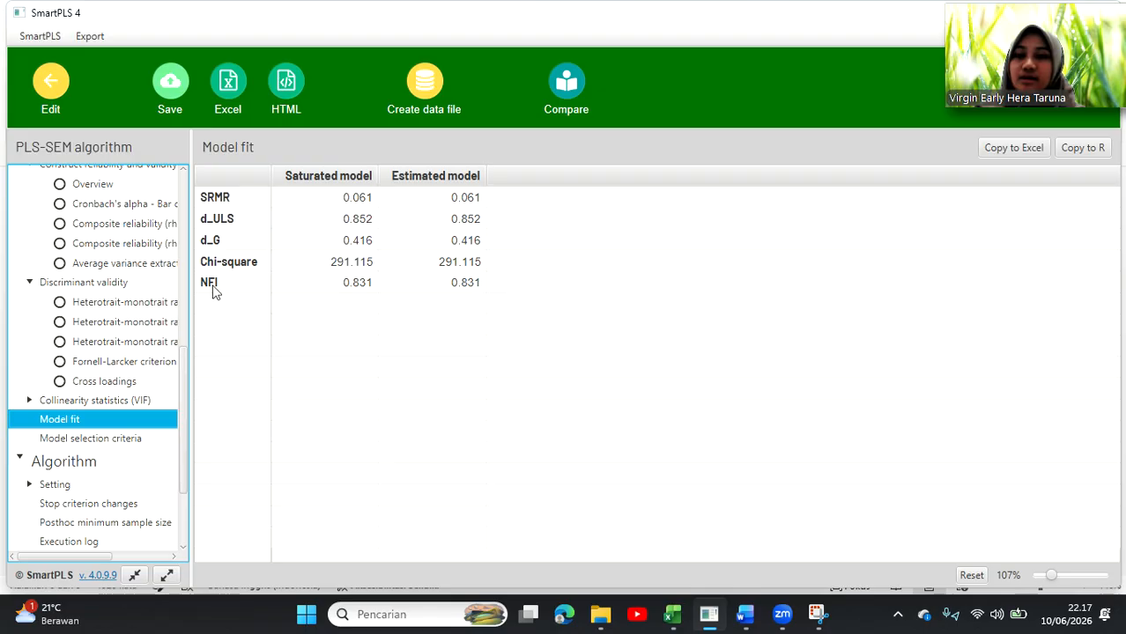
# - Switch to the UAS document in Word and review the Model Fit table and its SRMR and NFI interpretation
pyautogui.click(745, 614)
pyautogui.scroll(-3, 560, 452)
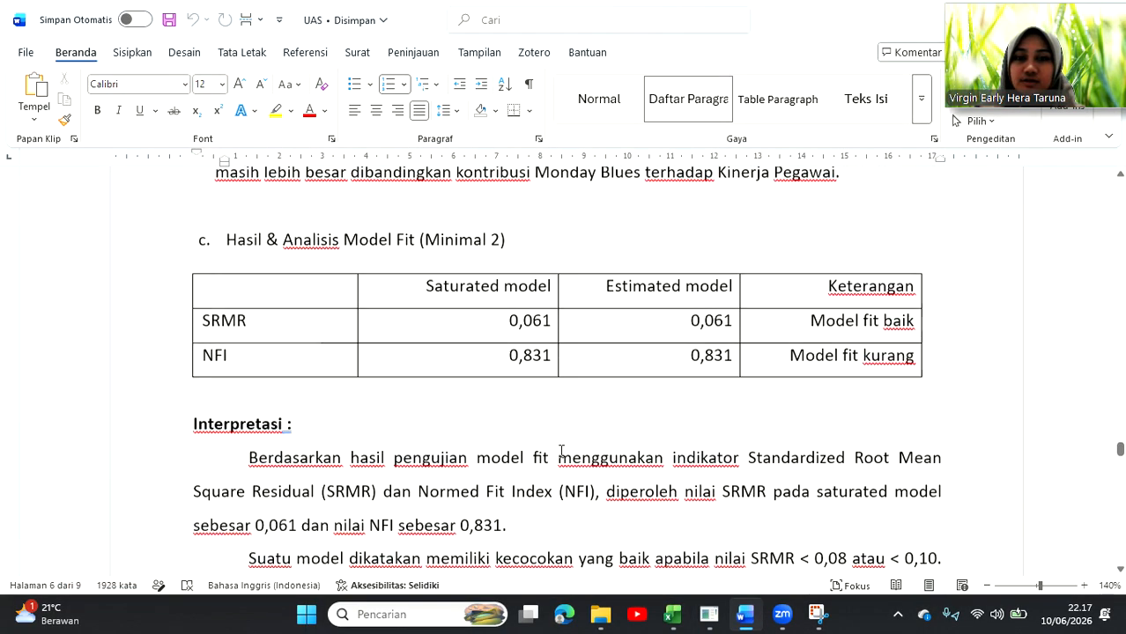
pyautogui.scroll(-1, 528, 382)
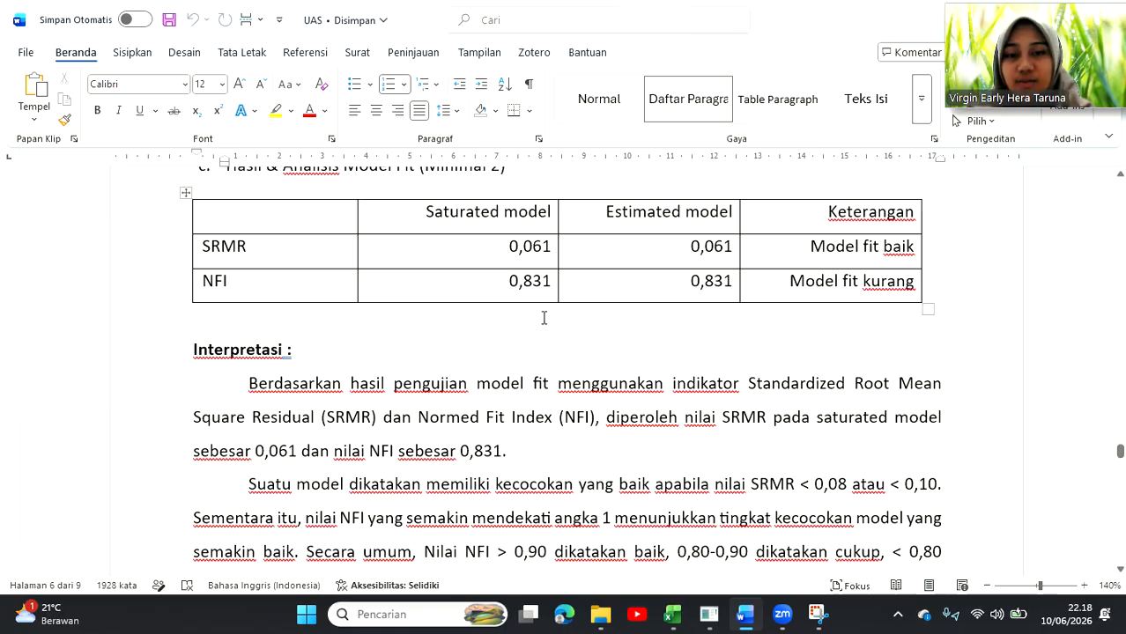
pyautogui.scroll(-2, 548, 410)
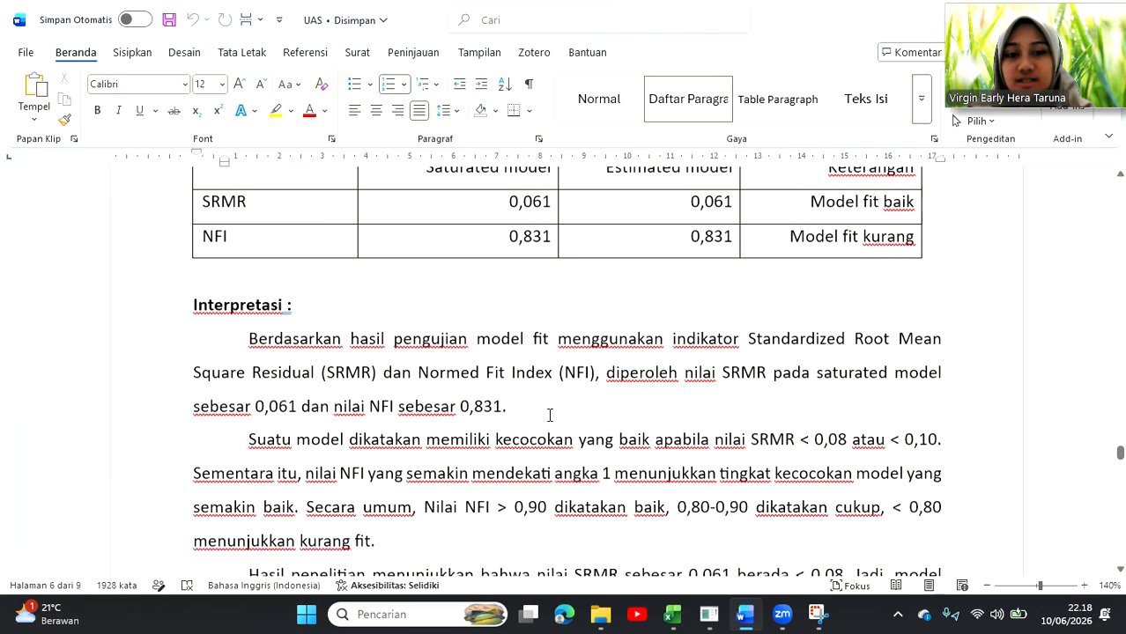
pyautogui.scroll(-2, 550, 414)
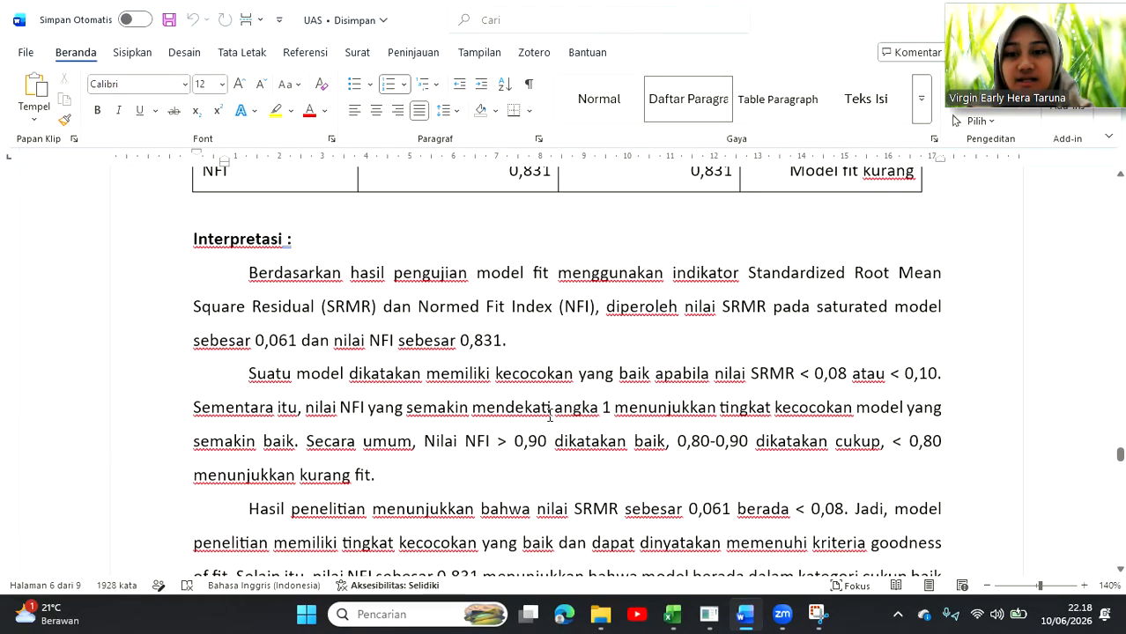
pyautogui.scroll(-1, 550, 416)
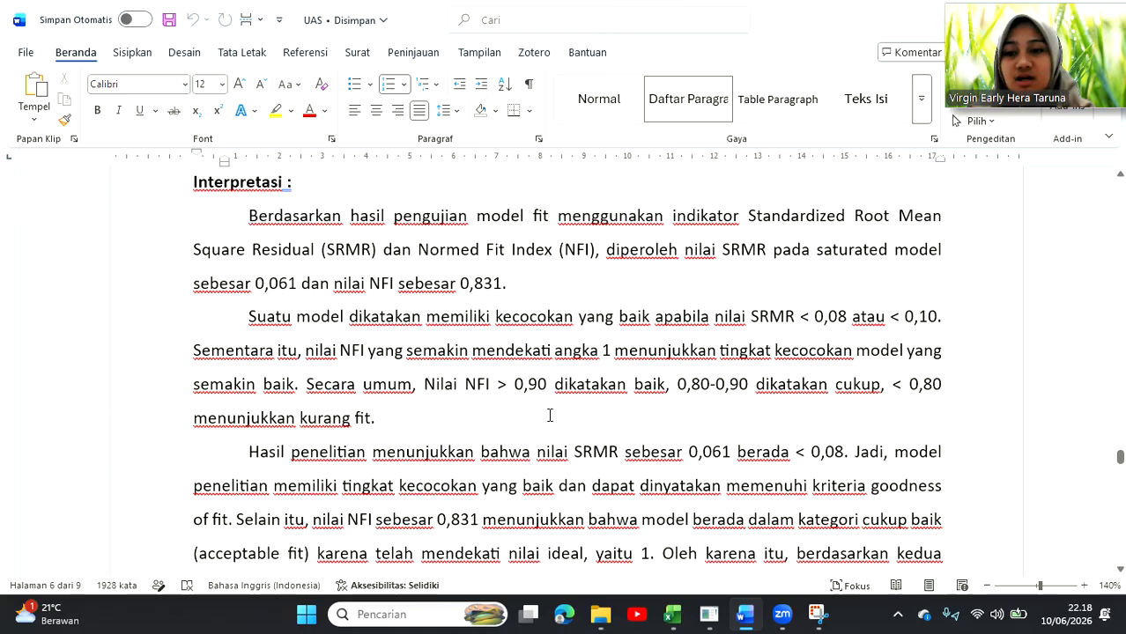
# - Compare the SRMR and NFI rows of the Model Fit table with the fit criteria and concluding paragraph of the interpretation
pyautogui.scroll(3, 550, 415)
pyautogui.scroll(2, 550, 415)
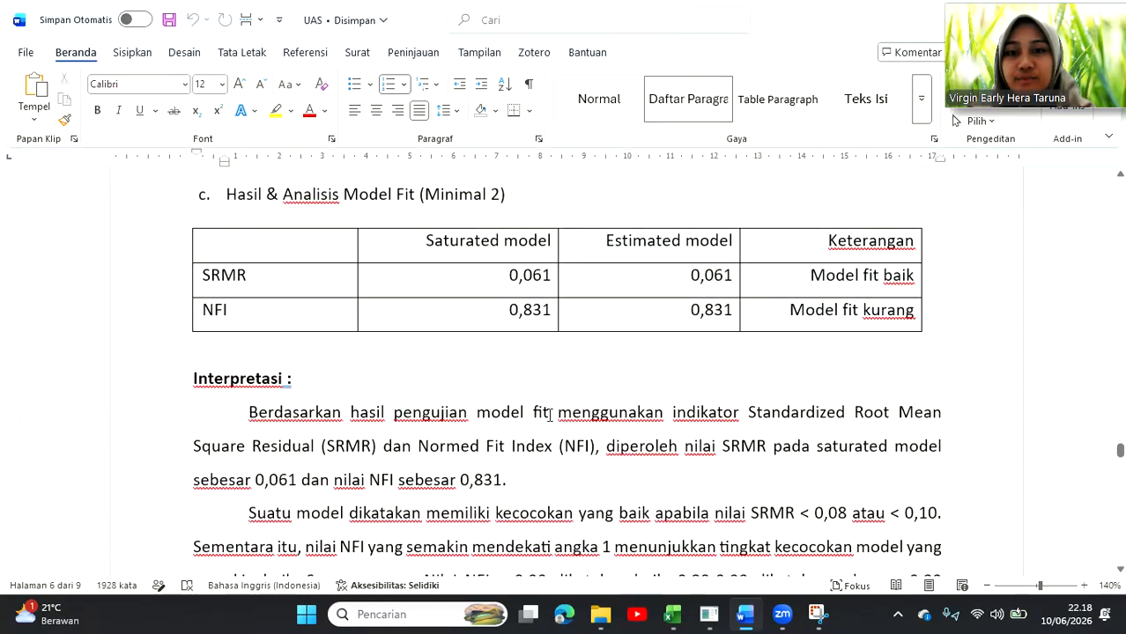
pyautogui.scroll(-1, 518, 448)
pyautogui.scroll(-1, 518, 448)
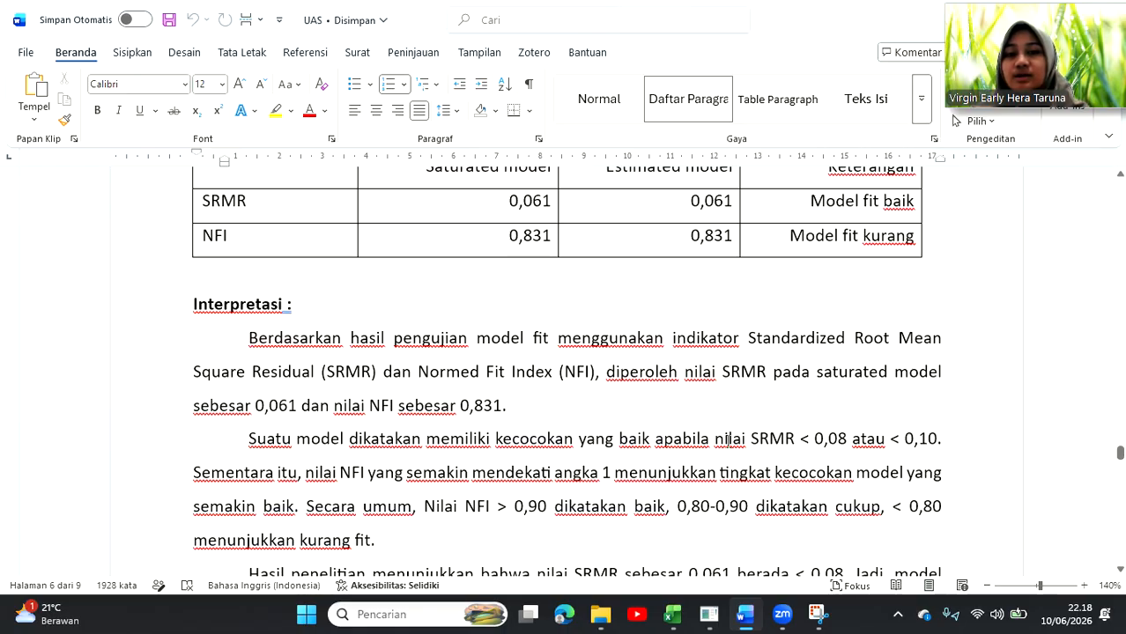
pyautogui.scroll(-1, 729, 438)
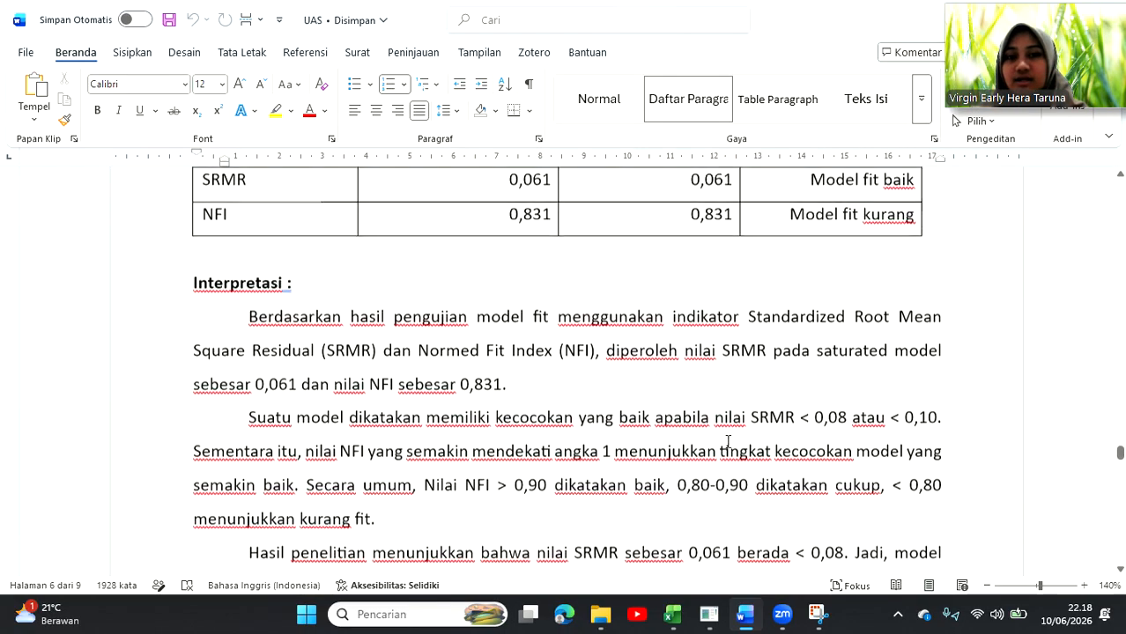
pyautogui.scroll(1, 550, 355)
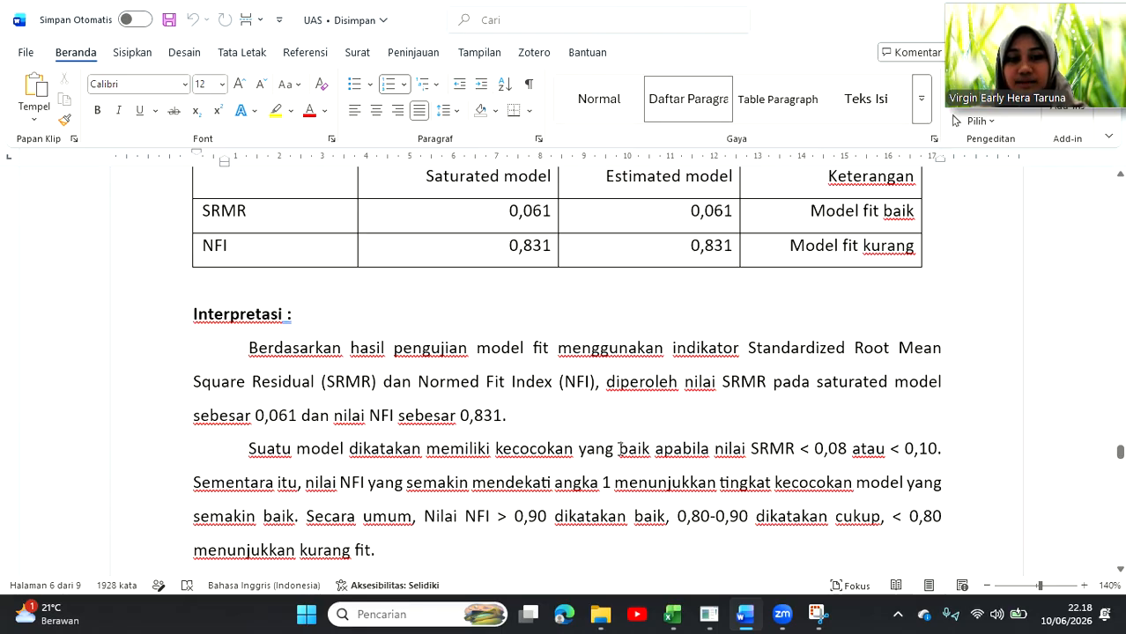
pyautogui.scroll(-1, 621, 450)
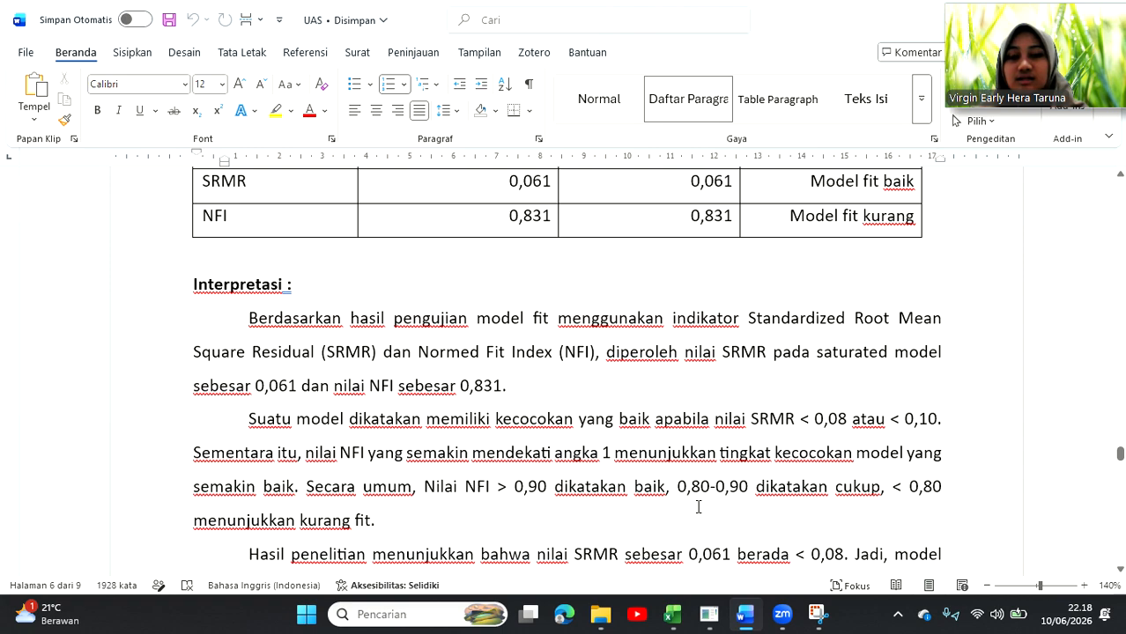
pyautogui.scroll(-5, 698, 508)
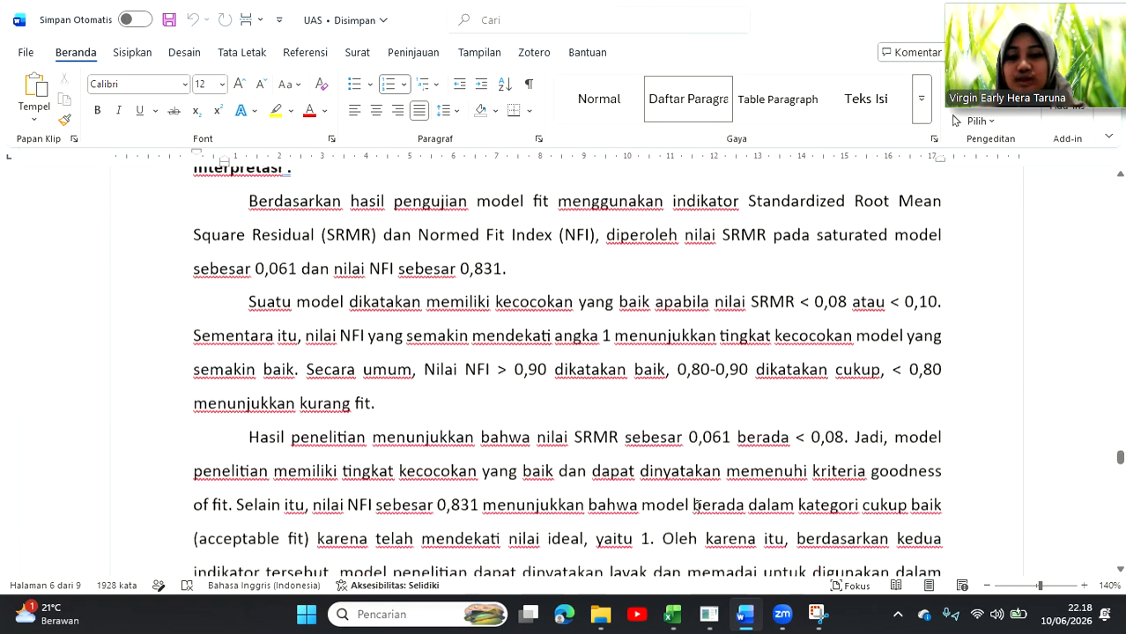
pyautogui.scroll(-1, 698, 507)
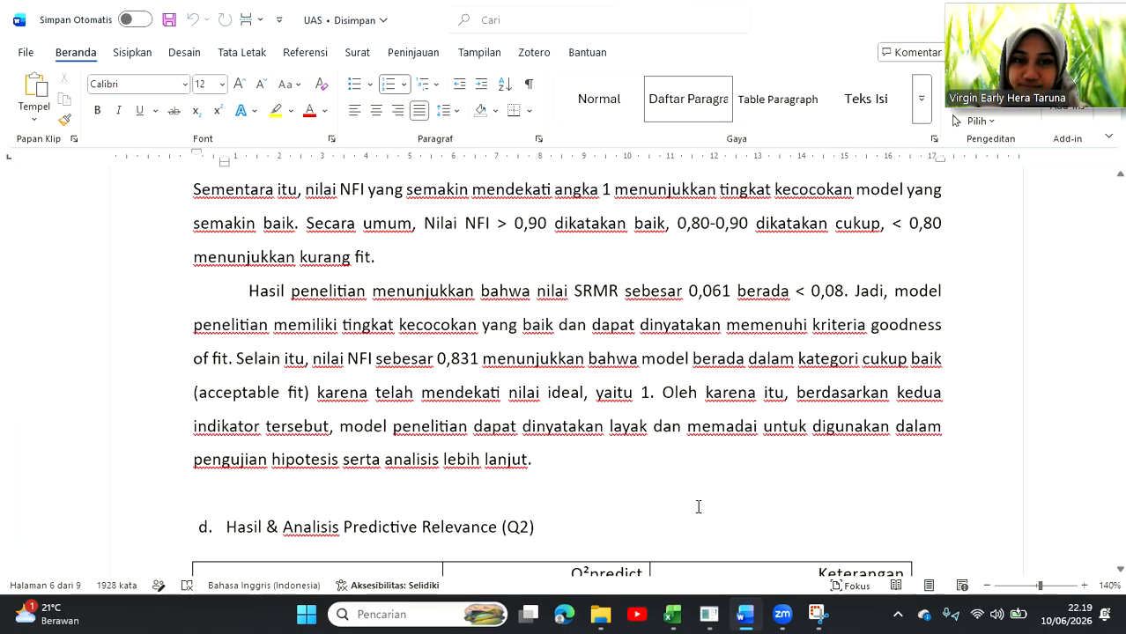
# - From the Predictive Relevance (Q2) section, switch to SmartPLS, run PLSpredict / CVPAT with default settings on the TUGAS UAS model, and display the LV prediction summary
pyautogui.scroll(-2, 692, 502)
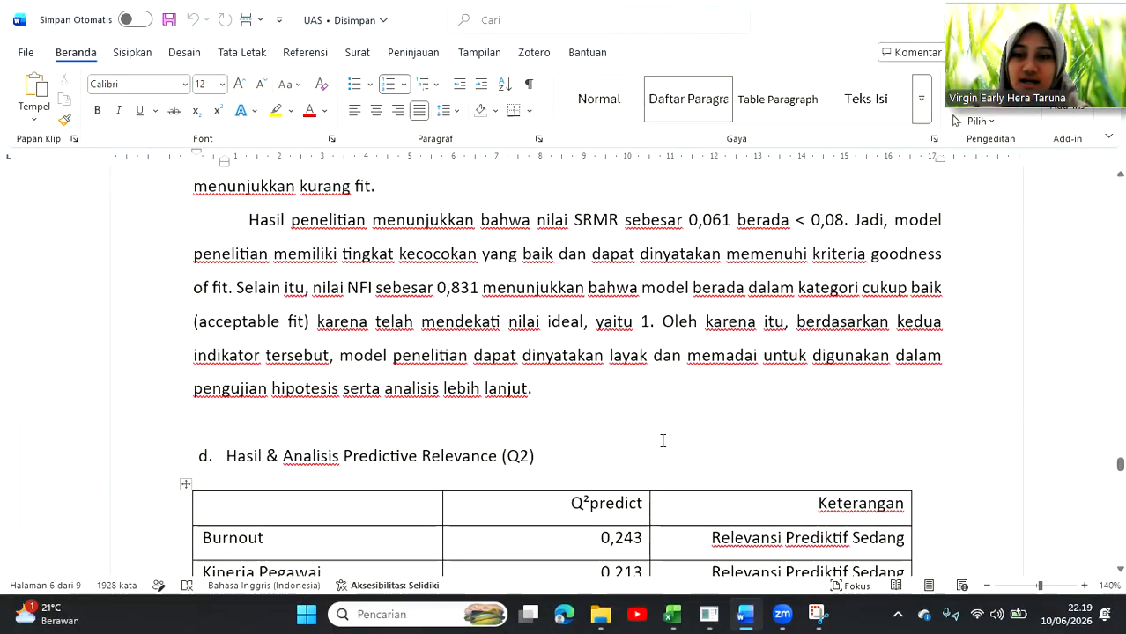
pyautogui.scroll(-1, 663, 440)
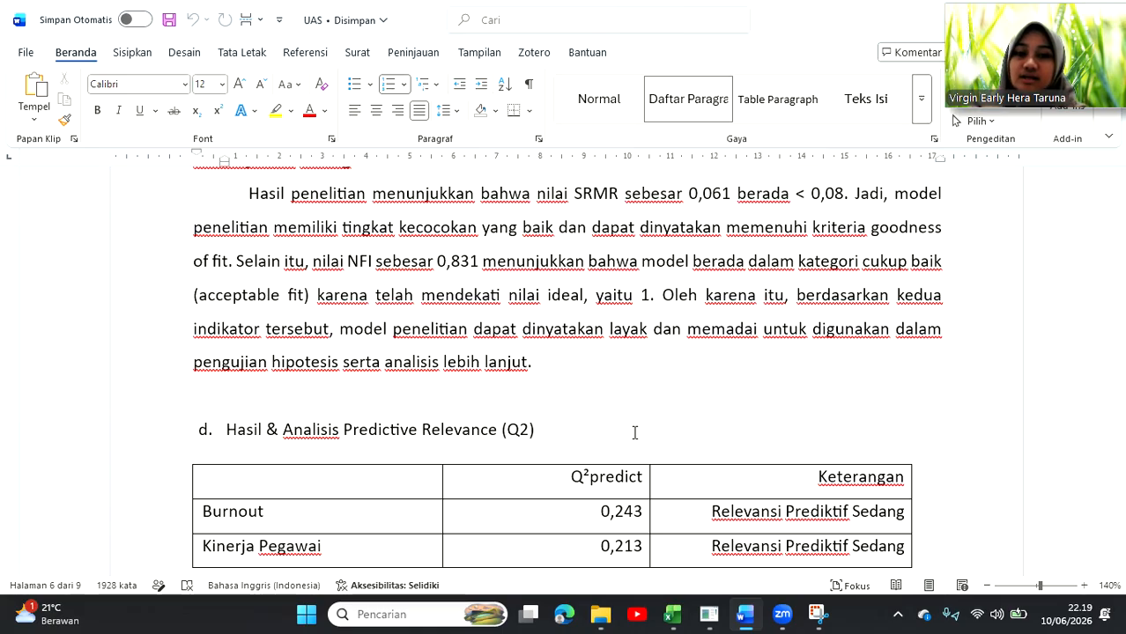
pyautogui.click(709, 614)
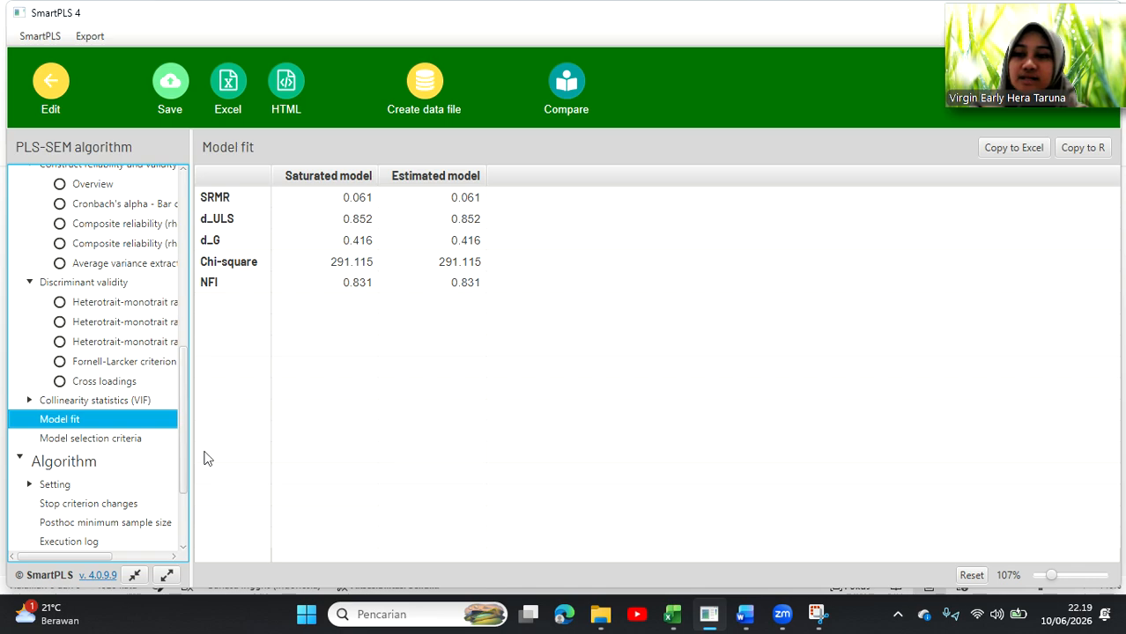
pyautogui.click(50, 88)
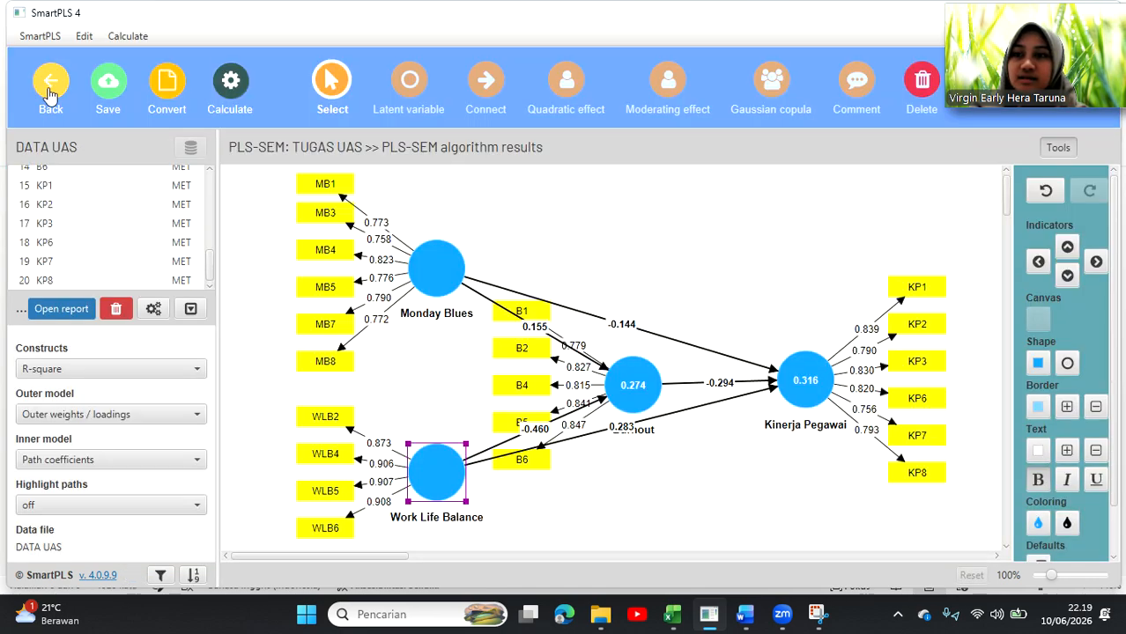
pyautogui.click(232, 87)
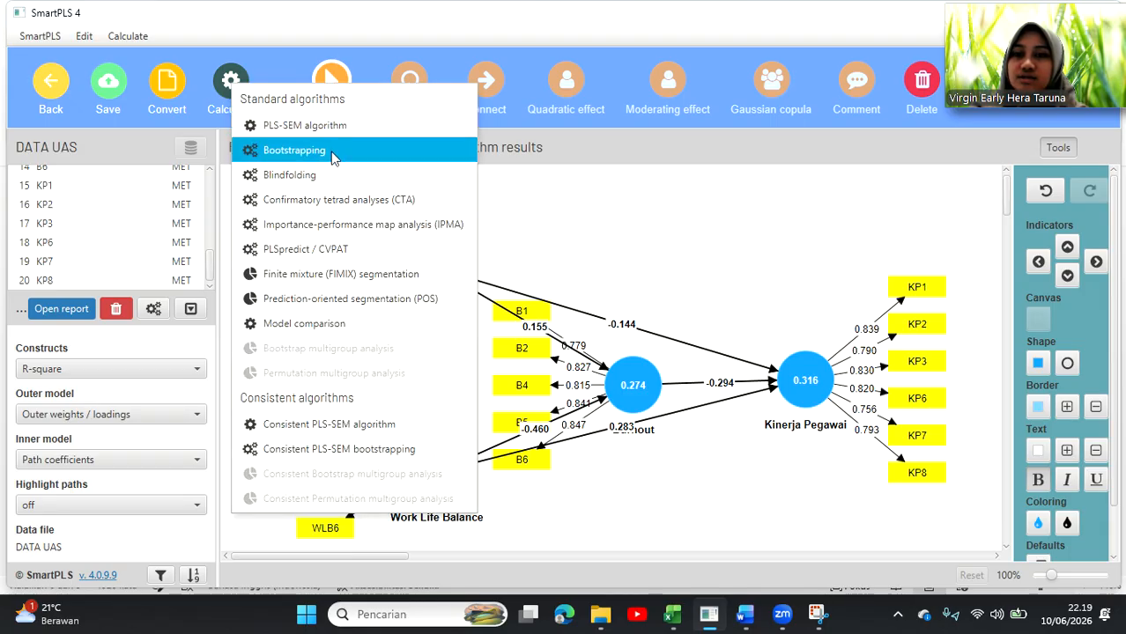
pyautogui.click(334, 257)
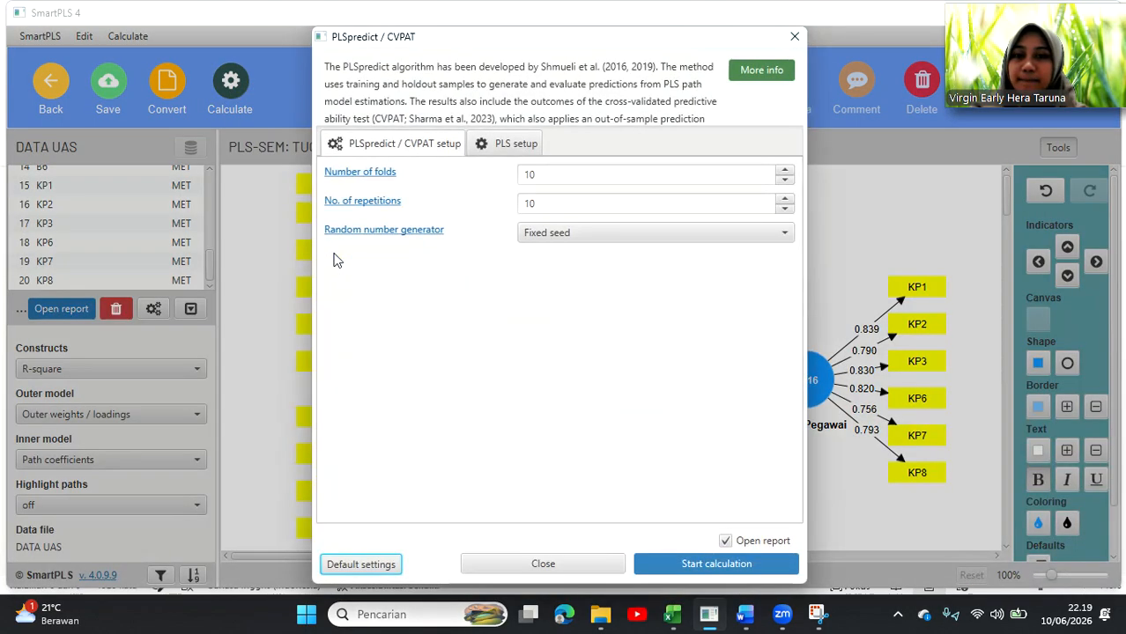
pyautogui.click(685, 564)
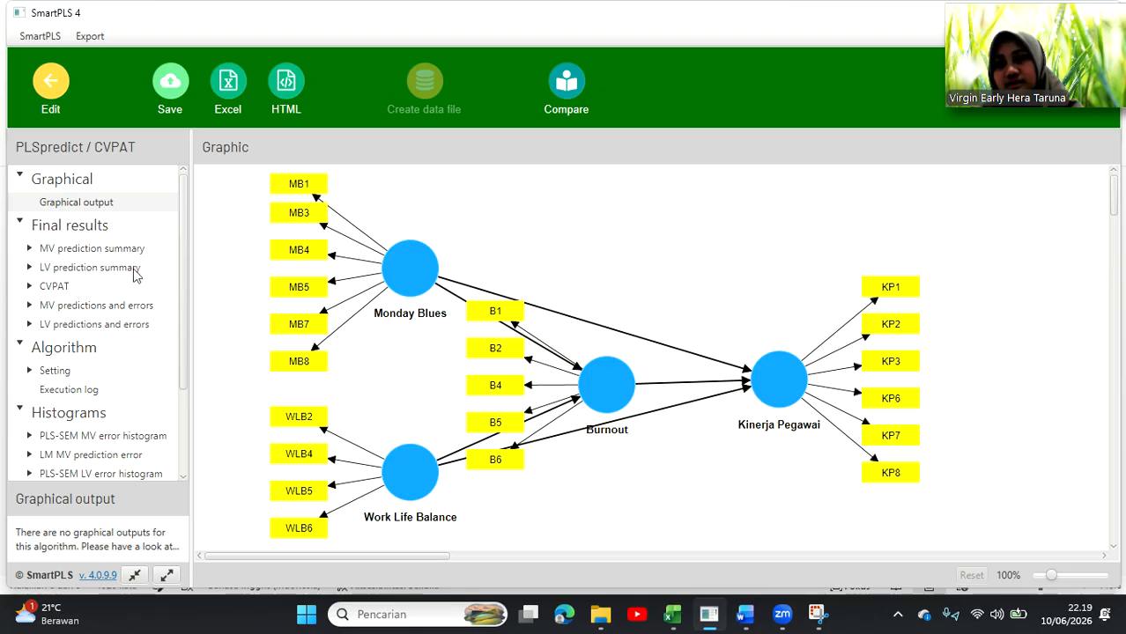
pyautogui.click(90, 267)
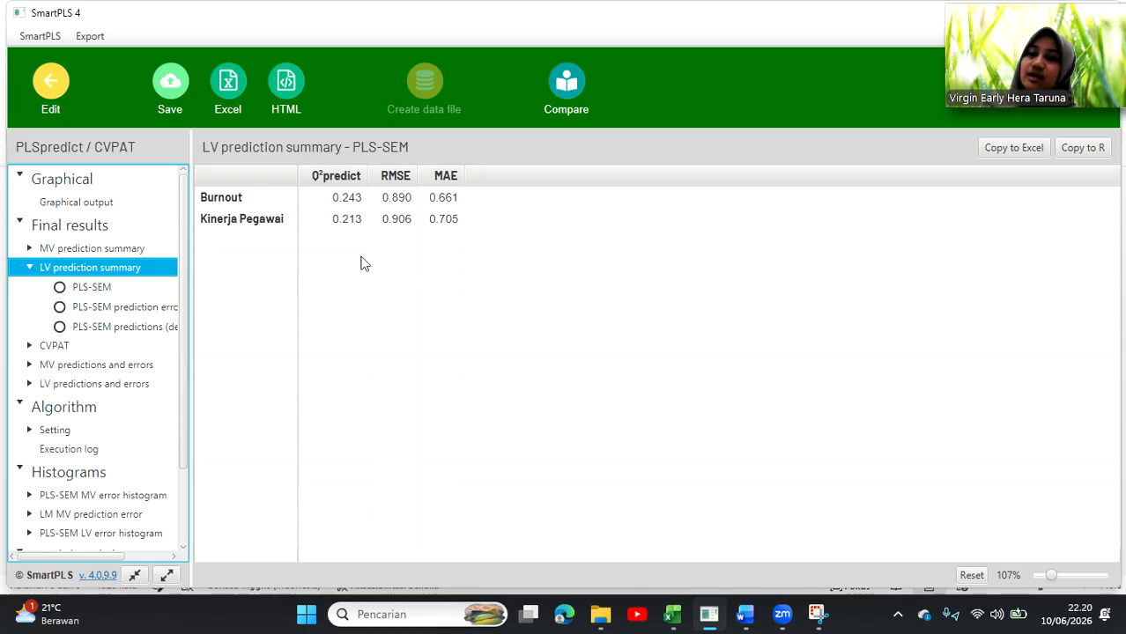
# - Switch to the UAS document in Word and review the Q²predict table for Burnout and Kinerja Pegawai
pyautogui.moveTo(746, 614)
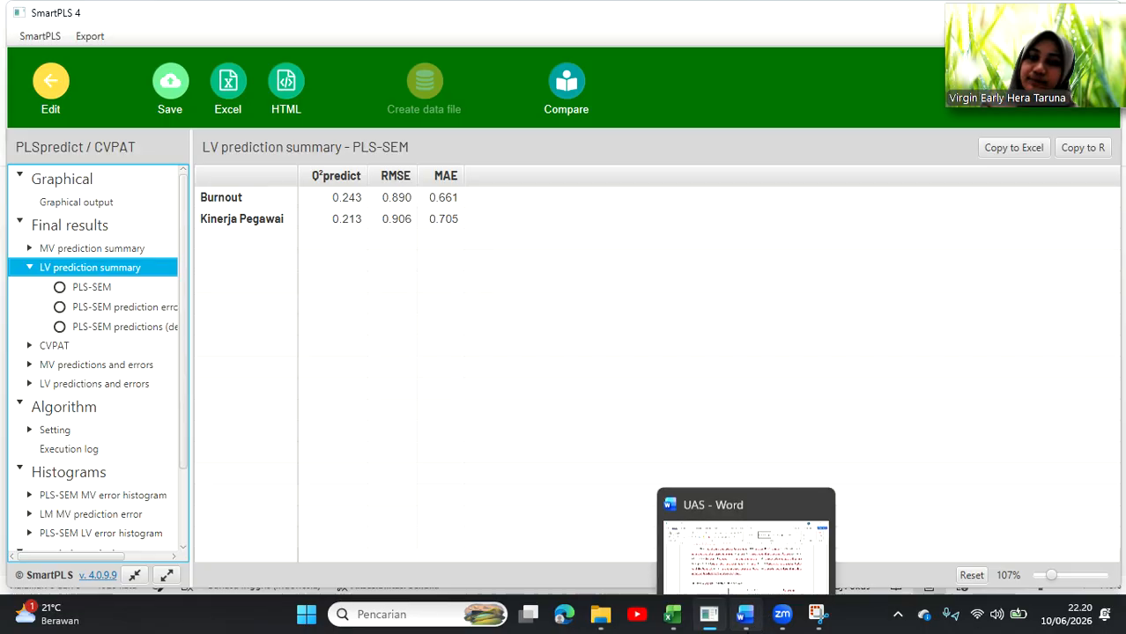
pyautogui.click(689, 494)
pyautogui.scroll(-3, 689, 489)
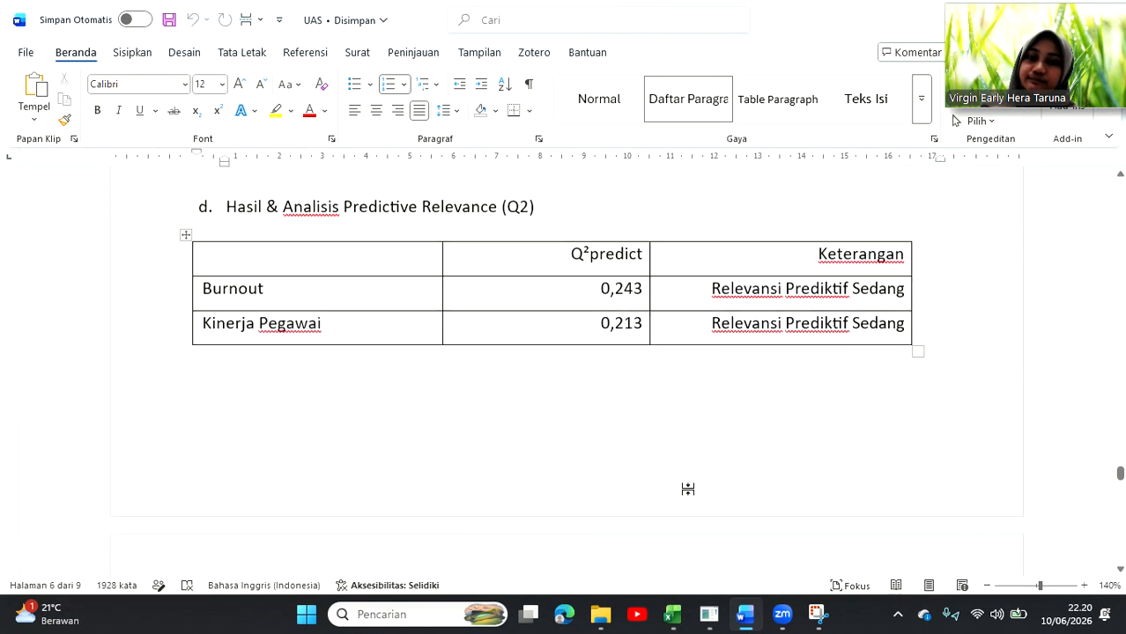
pyautogui.scroll(-1, 688, 489)
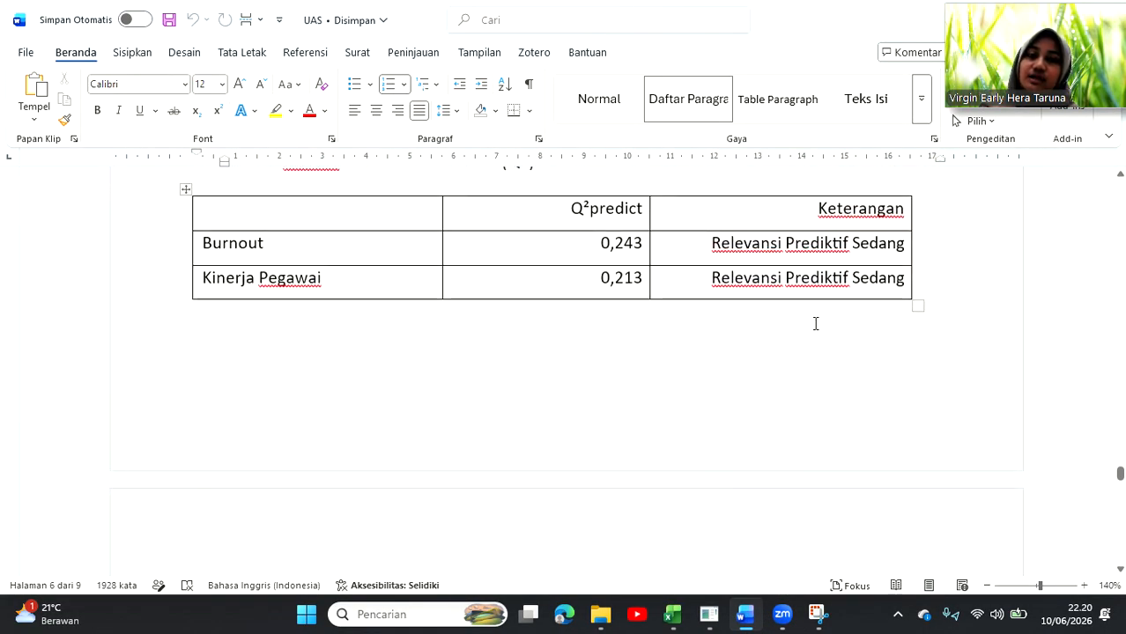
pyautogui.scroll(-2, 816, 323)
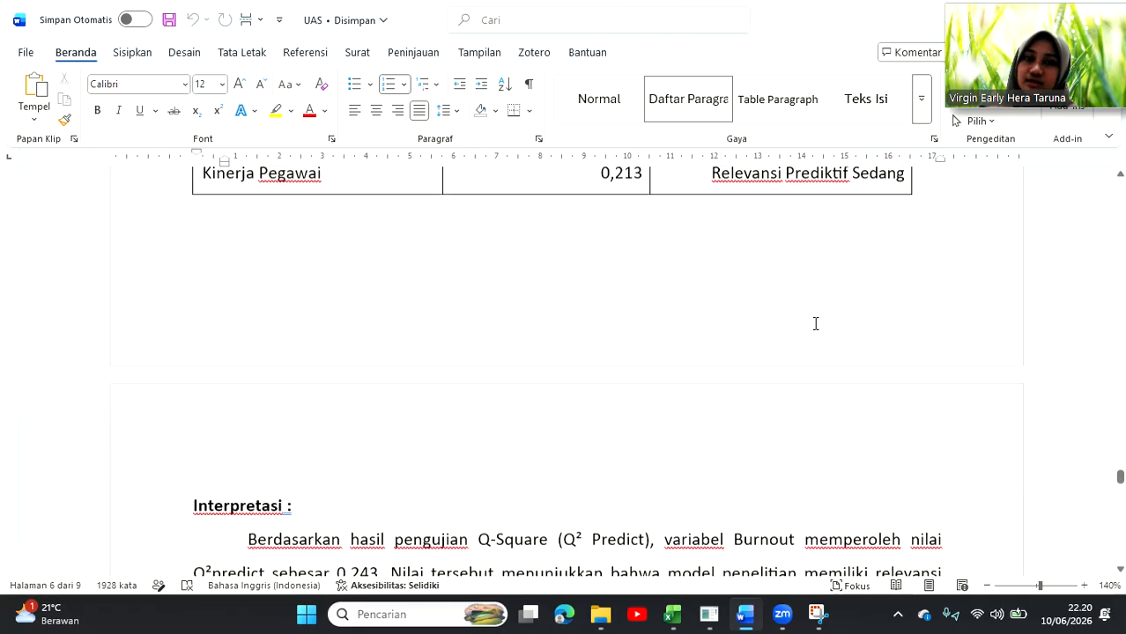
pyautogui.scroll(2, 816, 323)
# - Read the Q-Square interpretation paragraphs on predictive relevance for Burnout and Kinerja Pegawai
pyautogui.scroll(-4, 816, 323)
pyautogui.scroll(-3, 816, 323)
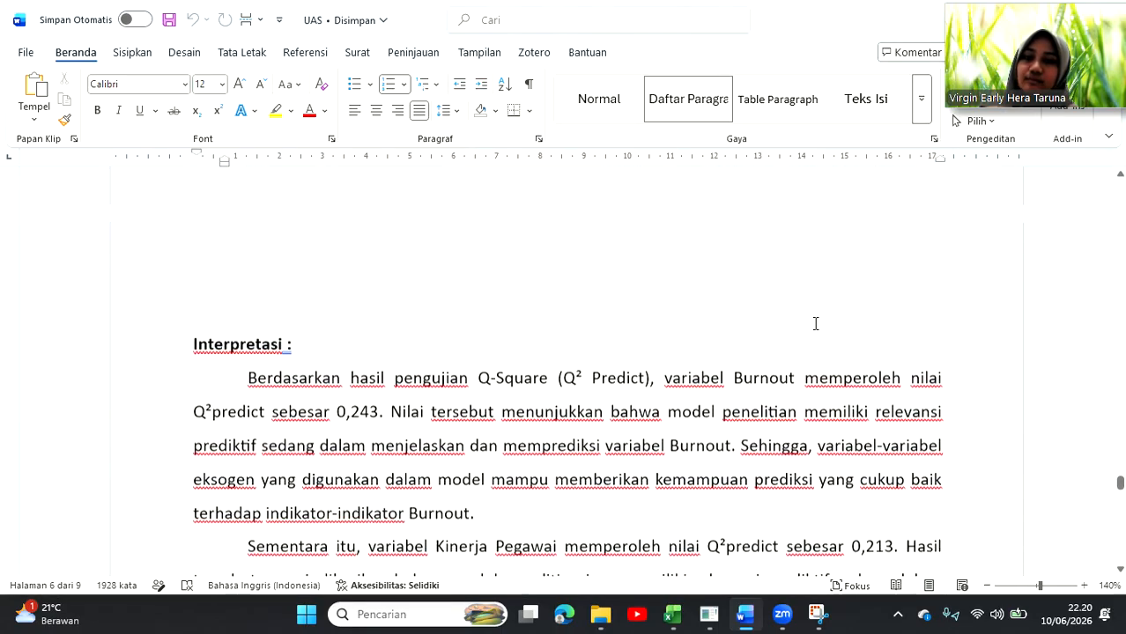
pyautogui.scroll(-1, 816, 323)
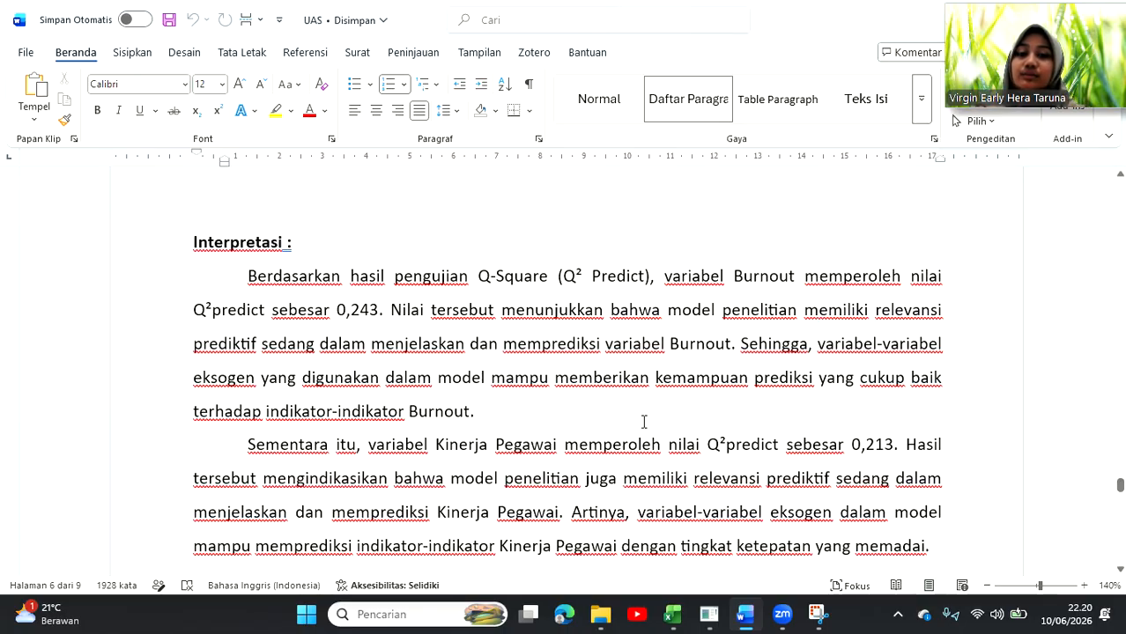
pyautogui.scroll(-1, 644, 422)
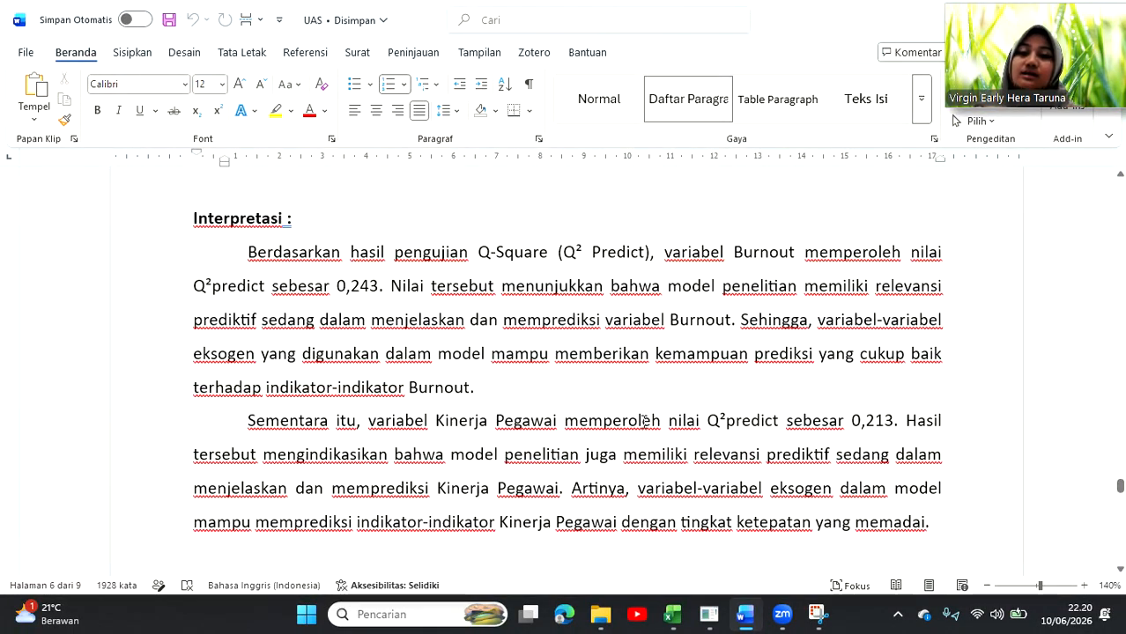
# - From the path coefficient section, switch to SmartPLS, run Bootstrapping with 5000 subsamples, two tailed, 0.05 significance, and display the path coefficients table
pyautogui.scroll(-2, 644, 422)
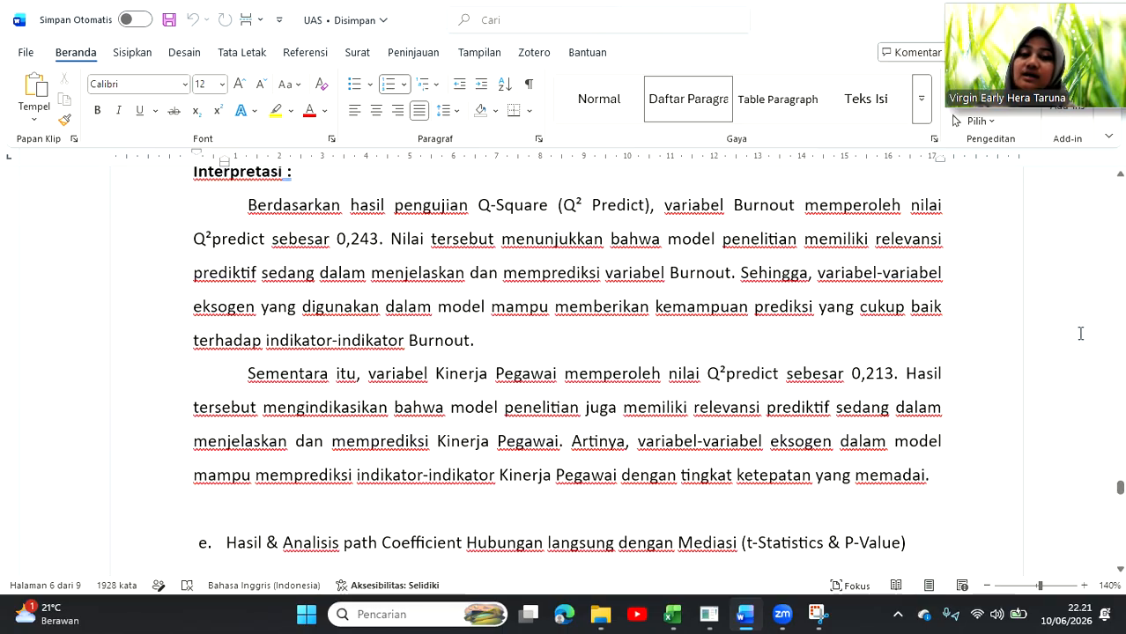
pyautogui.scroll(-1, 1011, 388)
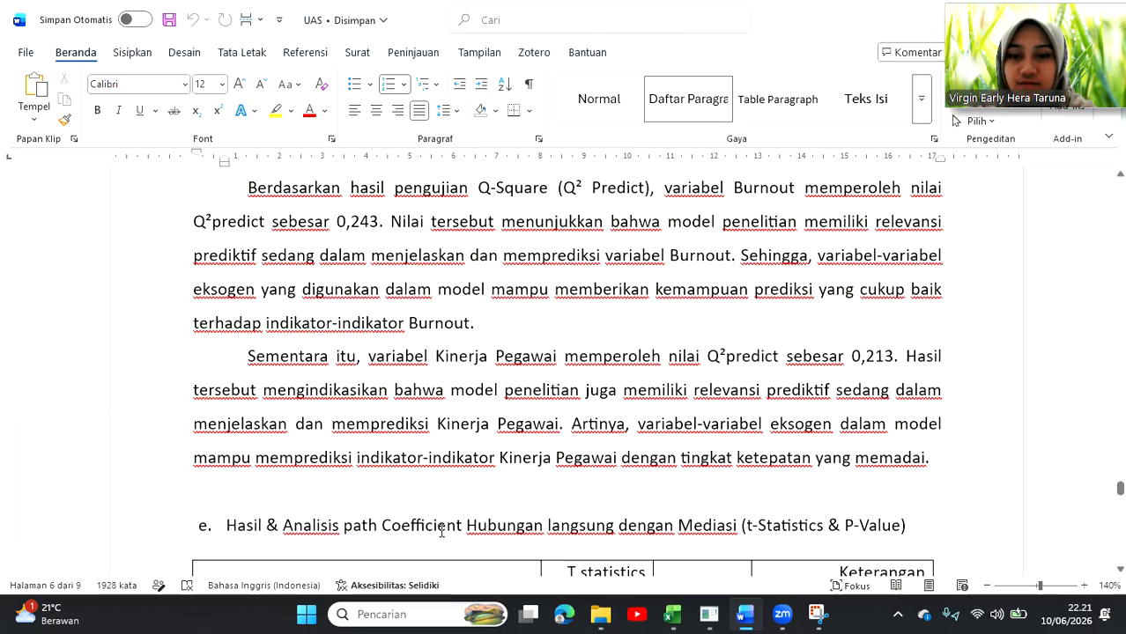
pyautogui.click(710, 628)
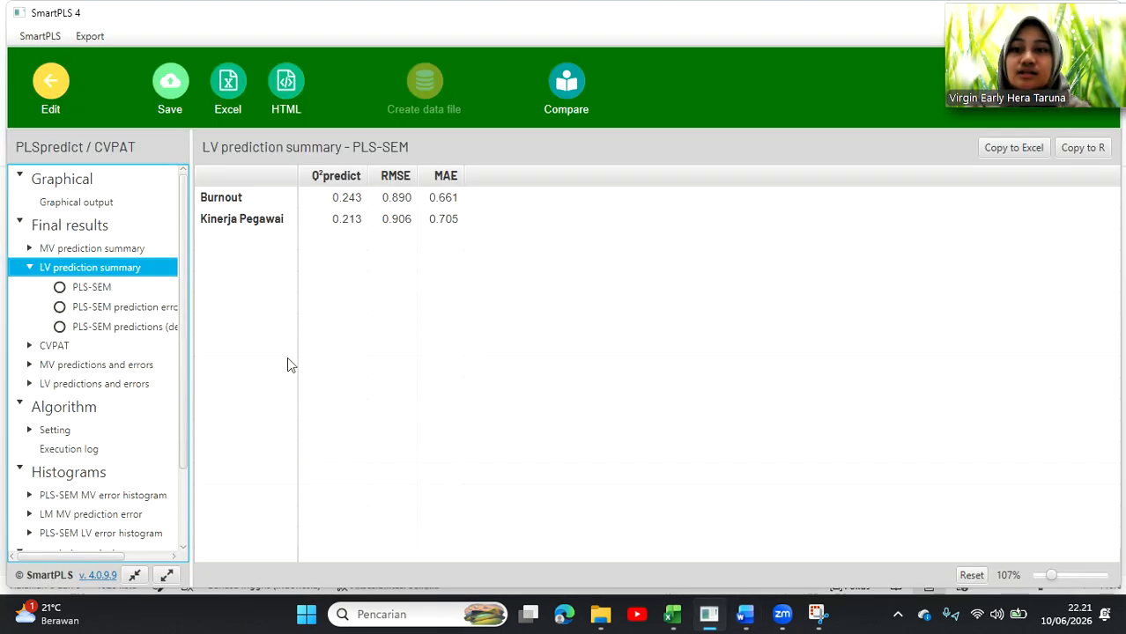
pyautogui.click(55, 89)
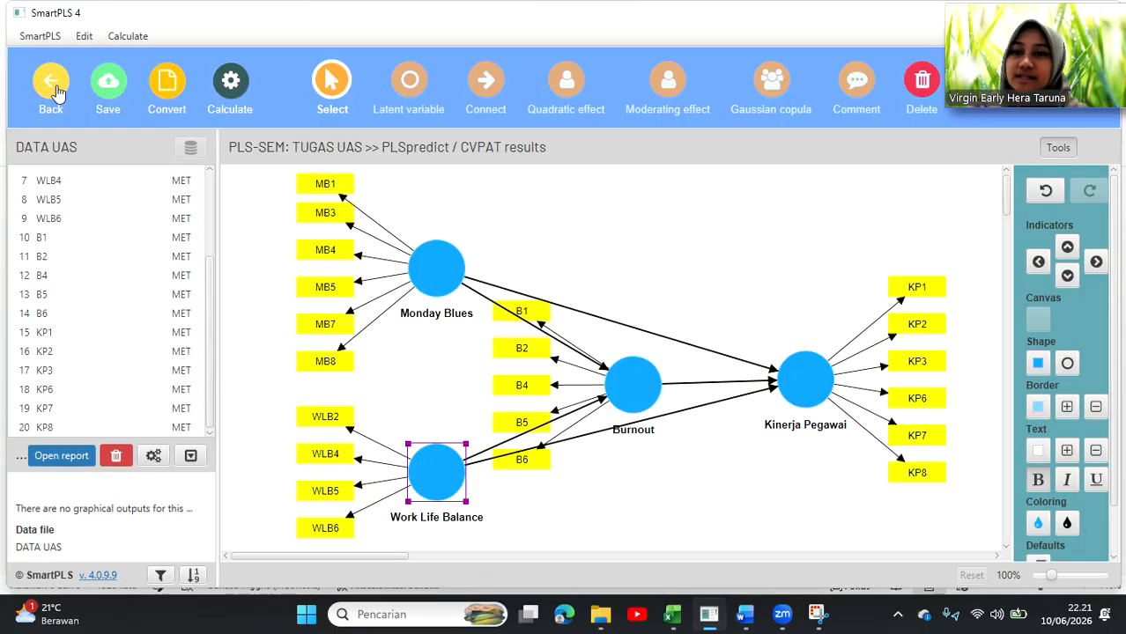
pyautogui.click(233, 77)
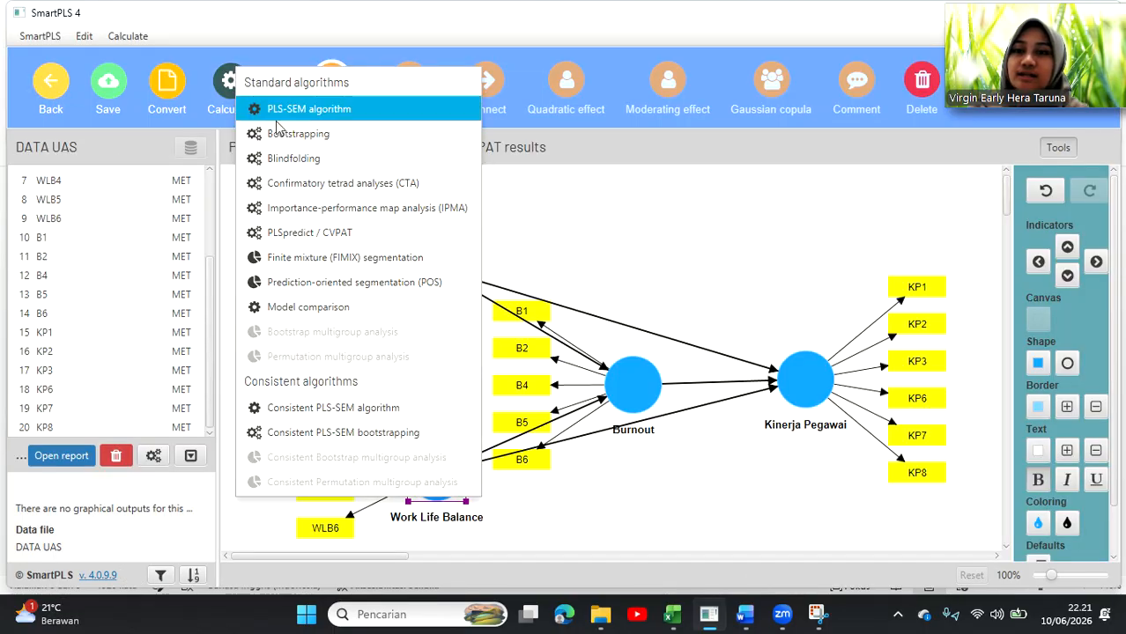
pyautogui.press('Escape')
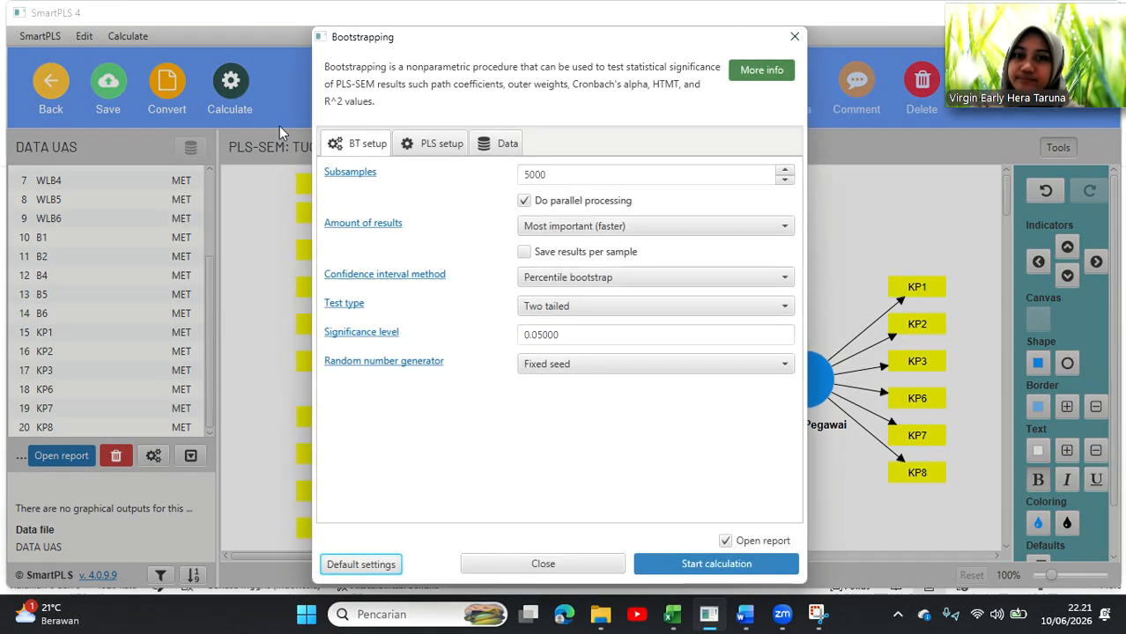
pyautogui.click(695, 562)
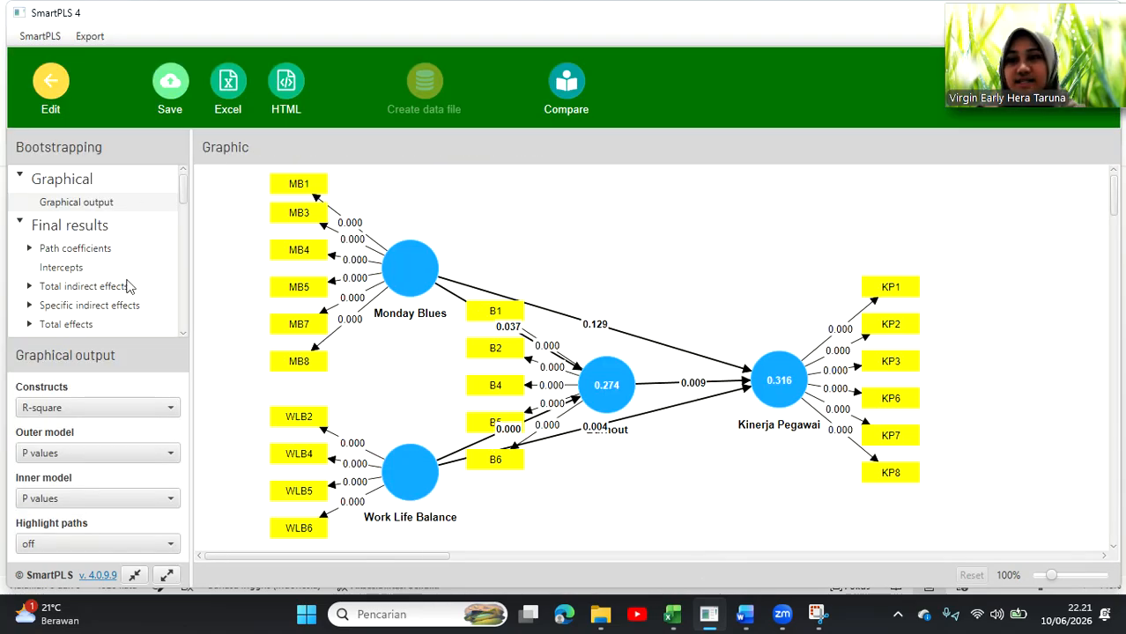
pyautogui.click(74, 249)
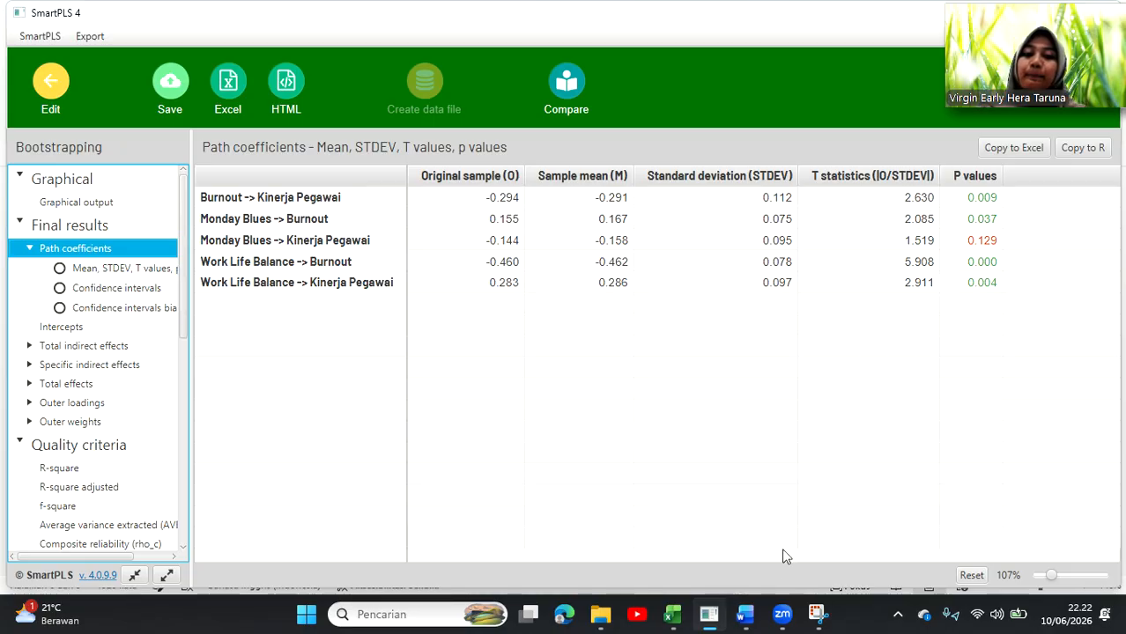
# - Switch to the UAS document in Word and review the T statistics, P values and Keterangan columns of the path coefficient table
pyautogui.click(745, 617)
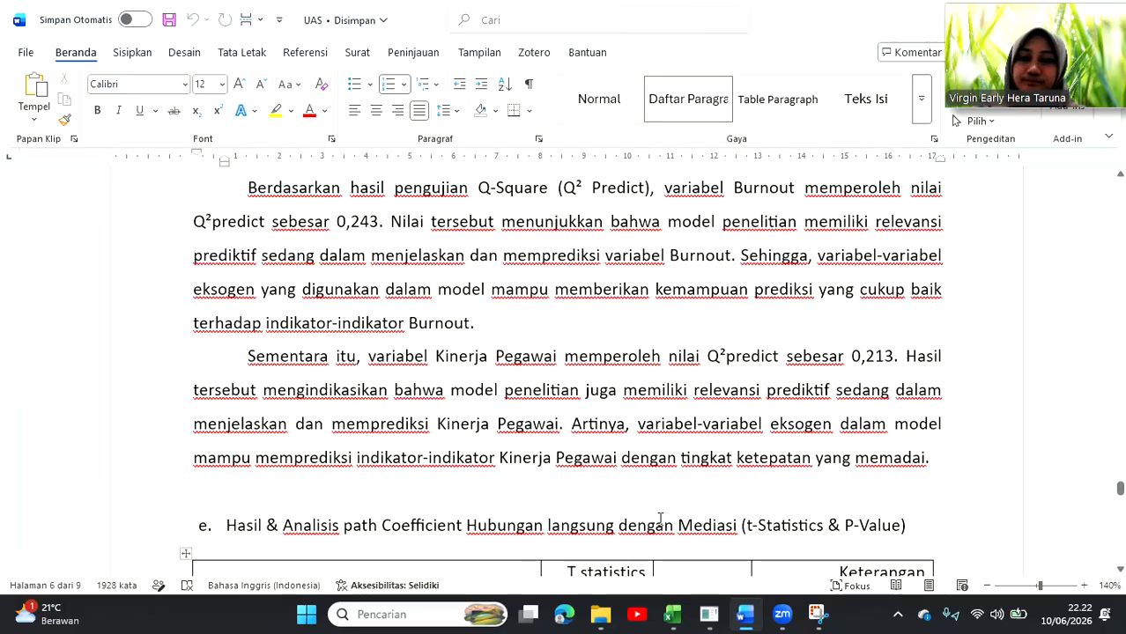
pyautogui.scroll(-5, 660, 522)
pyautogui.scroll(1, 655, 521)
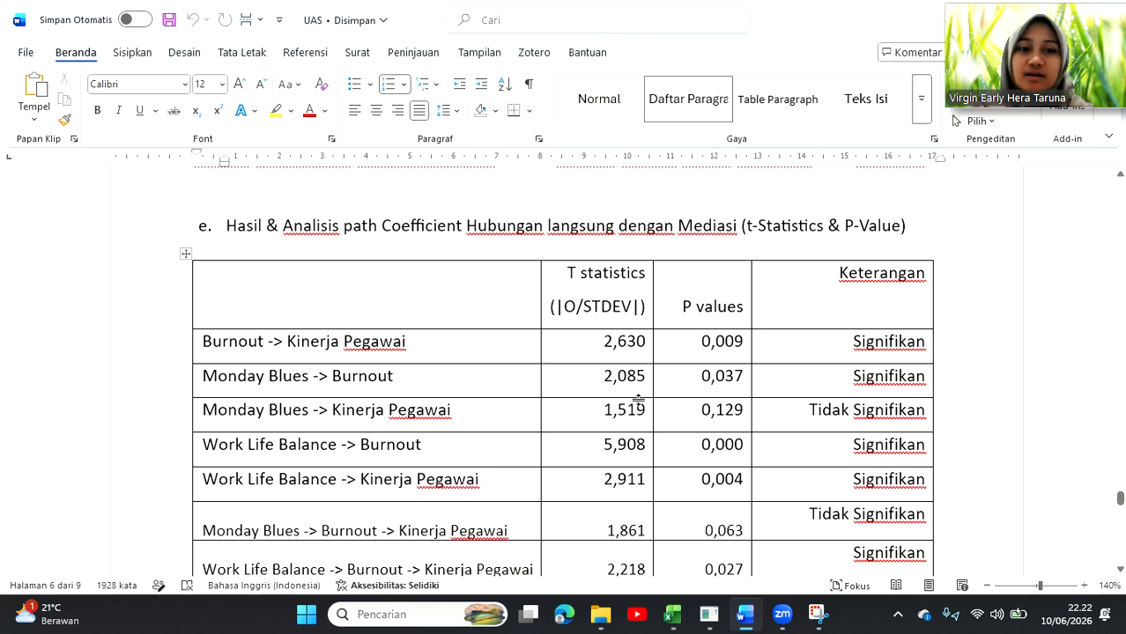
pyautogui.scroll(-1, 648, 406)
pyautogui.scroll(-1, 691, 435)
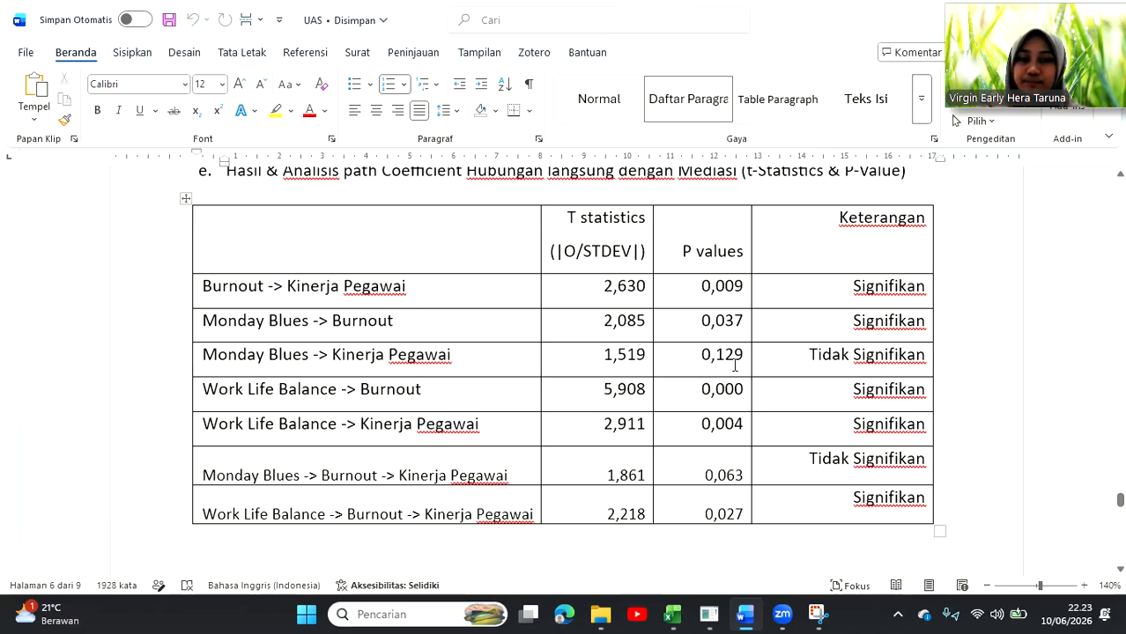
pyautogui.scroll(-1, 735, 365)
pyautogui.scroll(1, 586, 314)
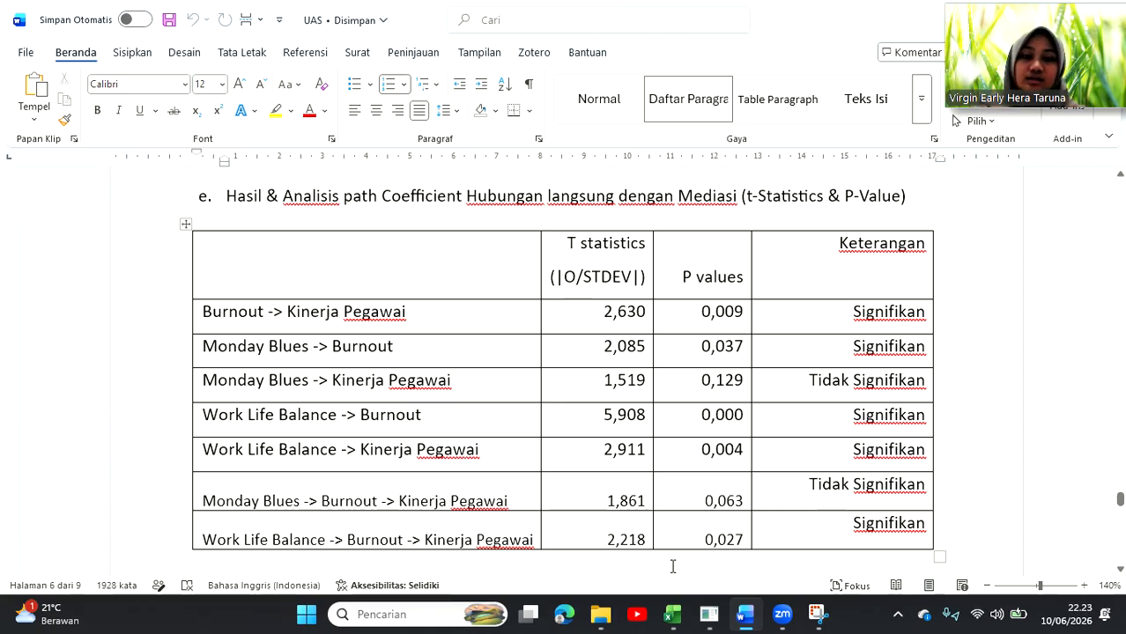
# - Display the specific indirect effects in the SmartPLS bootstrapping report and compare them with the mediation rows of the Word table
pyautogui.click(710, 614)
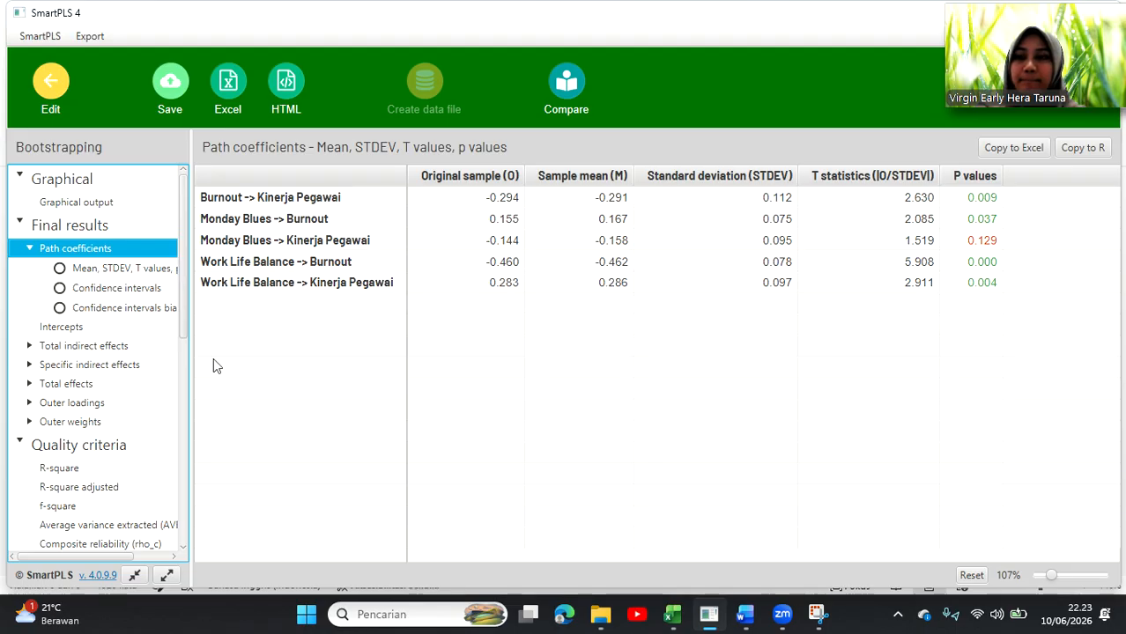
pyautogui.click(70, 372)
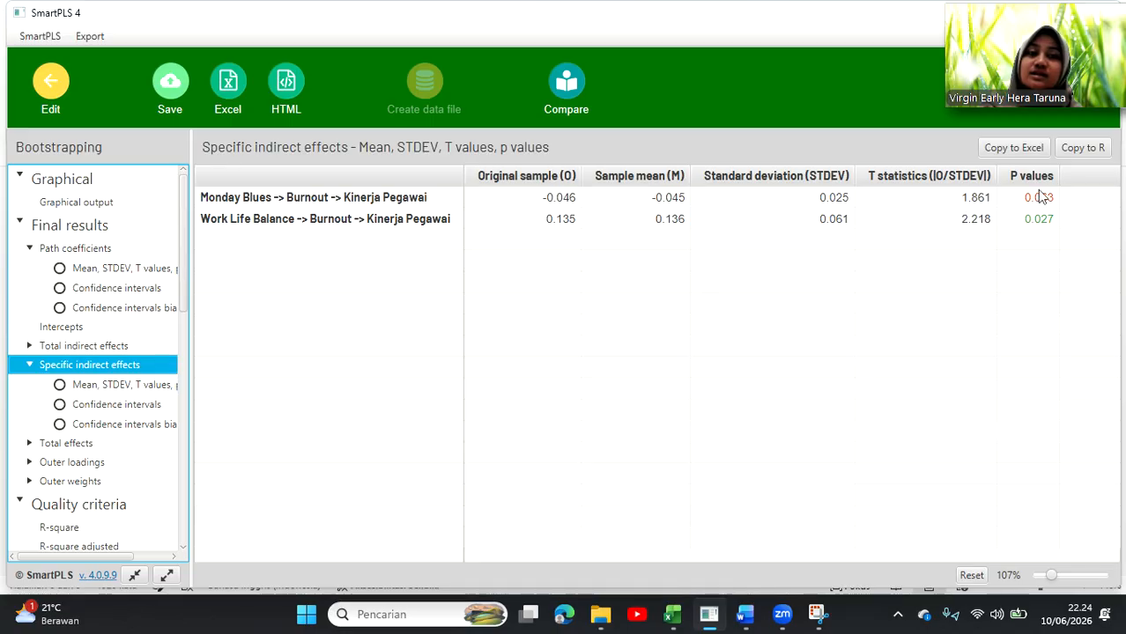
pyautogui.click(744, 615)
pyautogui.scroll(-1, 538, 491)
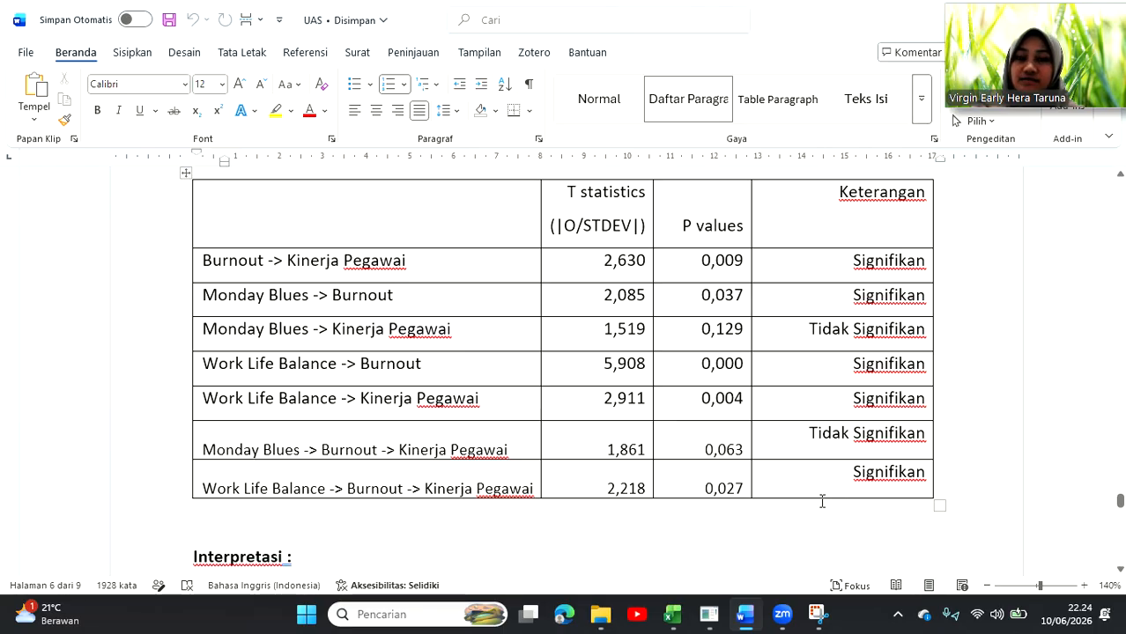
# - Read the interpretation of the direct effects of Burnout on Kinerja Pegawai and of Monday Blues on Burnout and Kinerja Pegawai
pyautogui.scroll(-5, 822, 501)
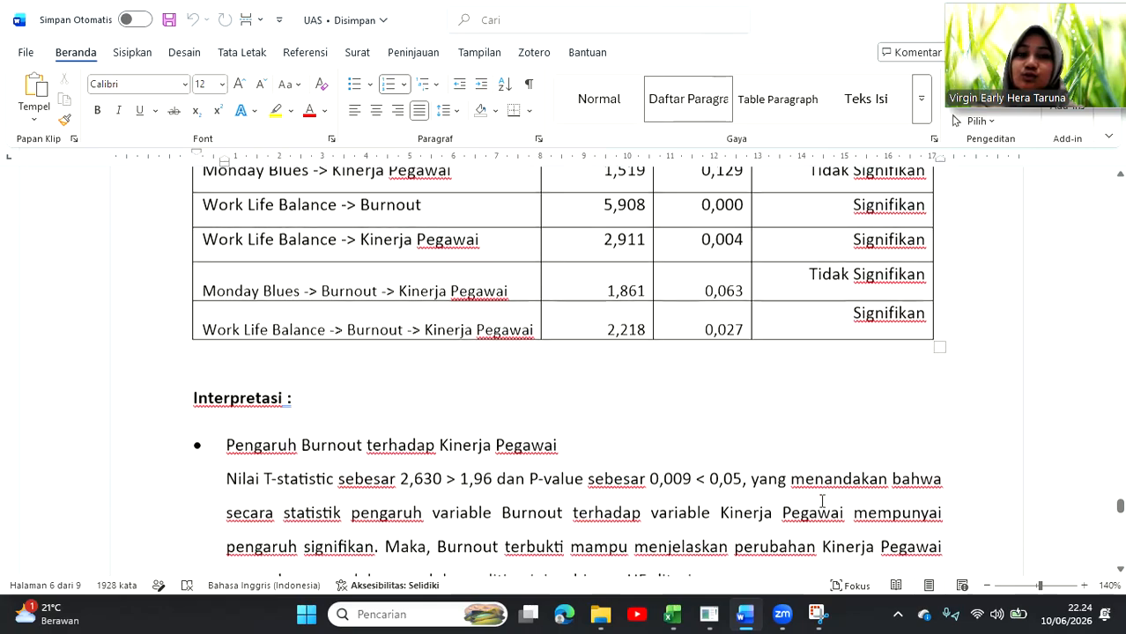
pyautogui.scroll(-3, 822, 500)
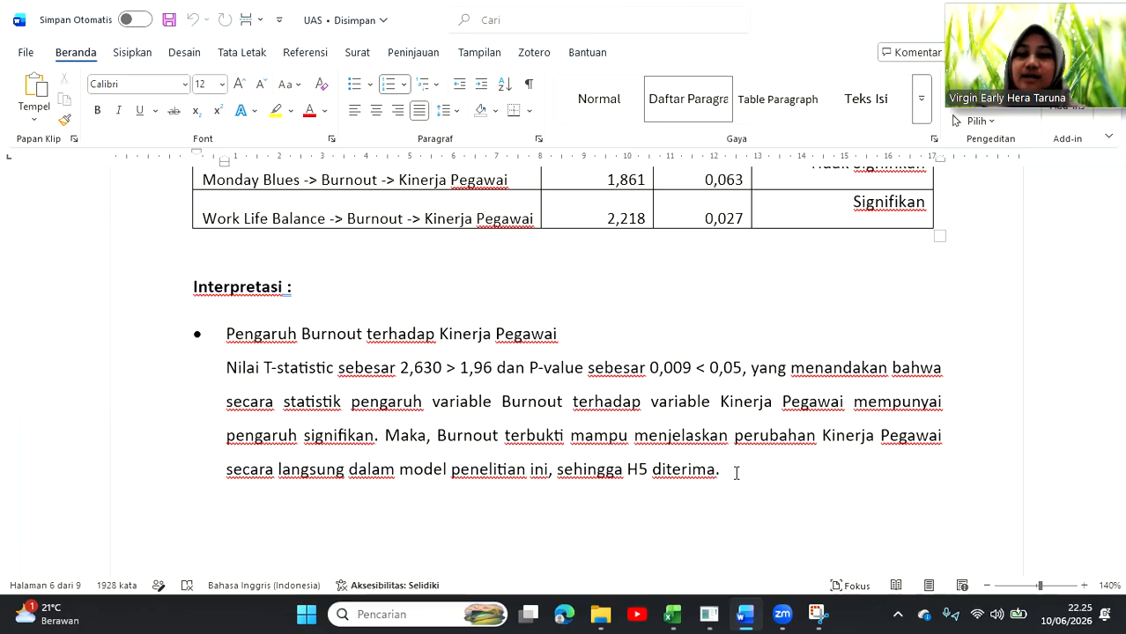
pyautogui.scroll(-10, 736, 473)
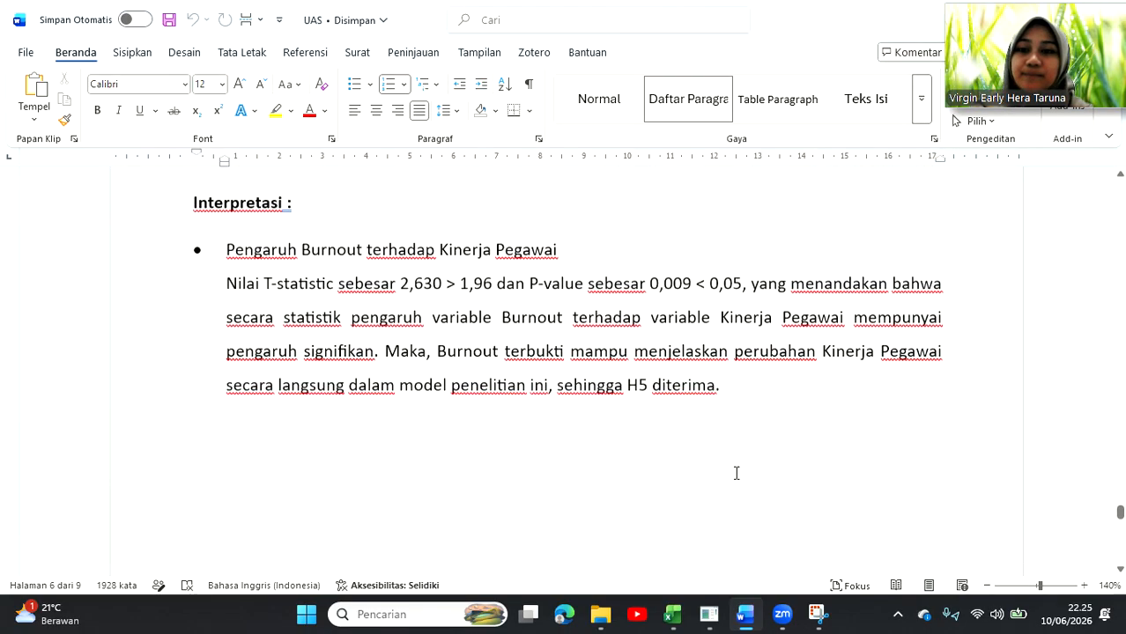
pyautogui.scroll(-3, 736, 473)
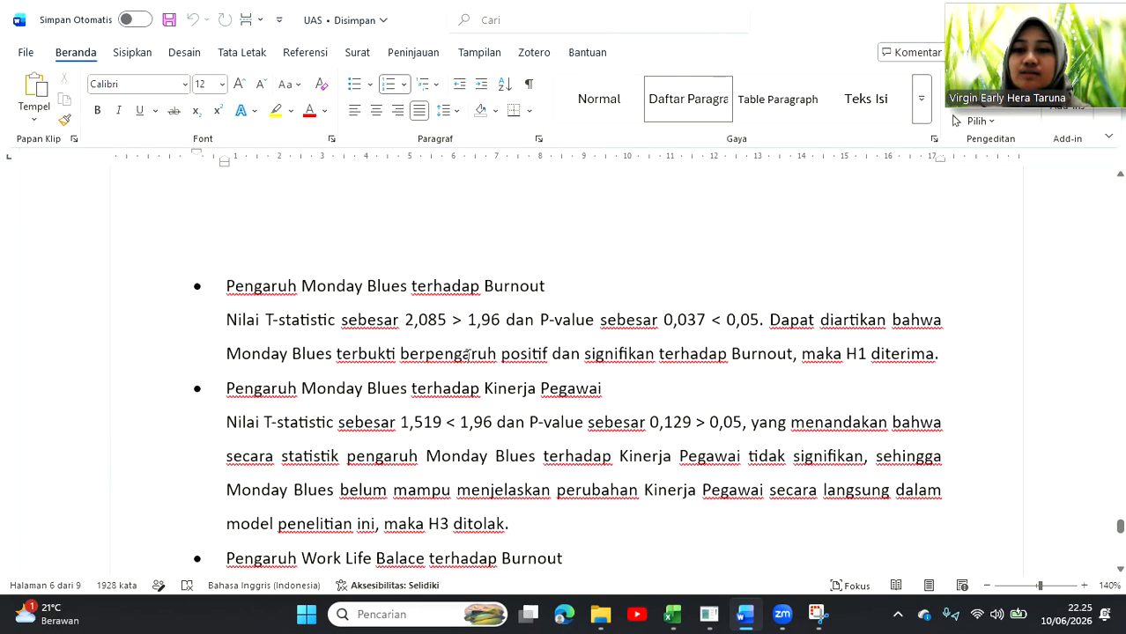
pyautogui.scroll(-1, 468, 362)
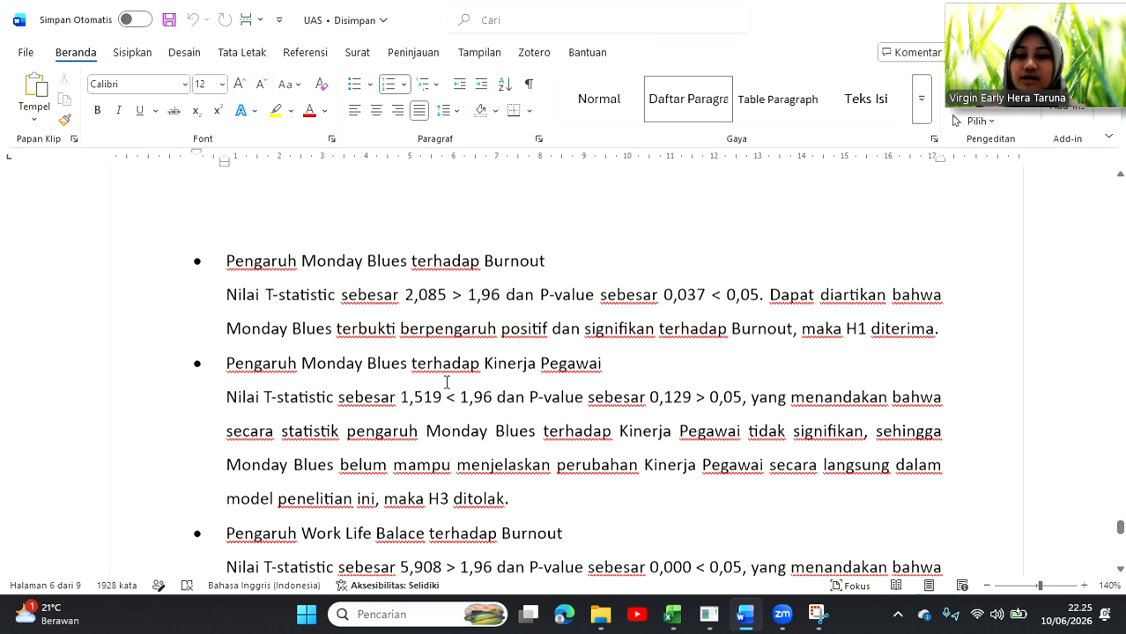
pyautogui.scroll(-1, 397, 379)
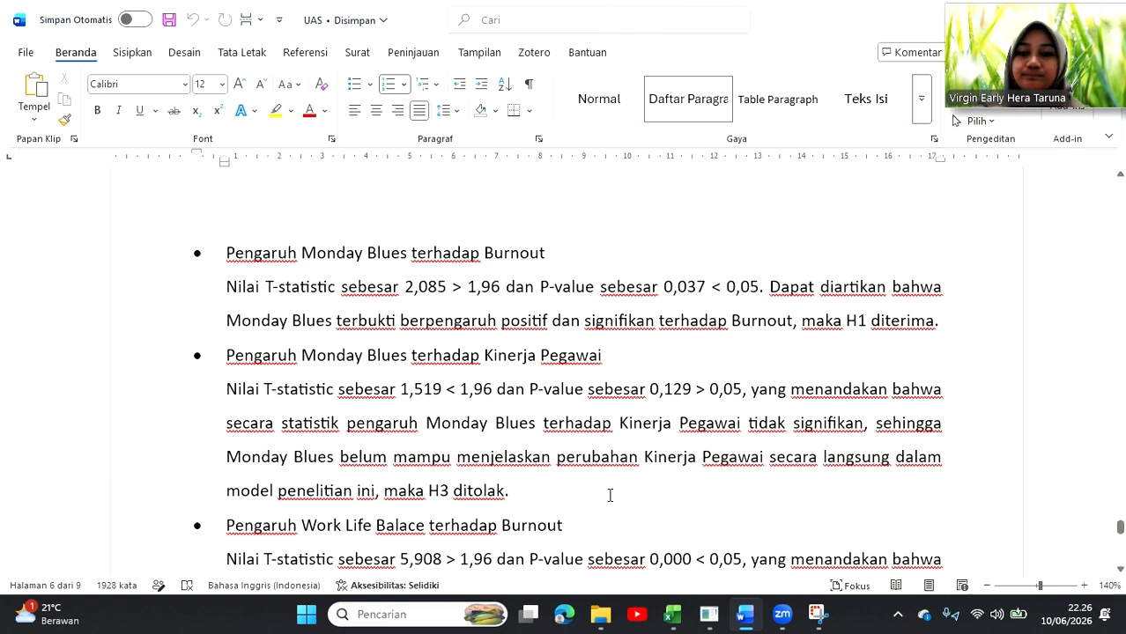
# - Read the interpretation of the direct effects of Work Life Balance on Burnout and on Kinerja Pegawai
pyautogui.scroll(-2, 610, 494)
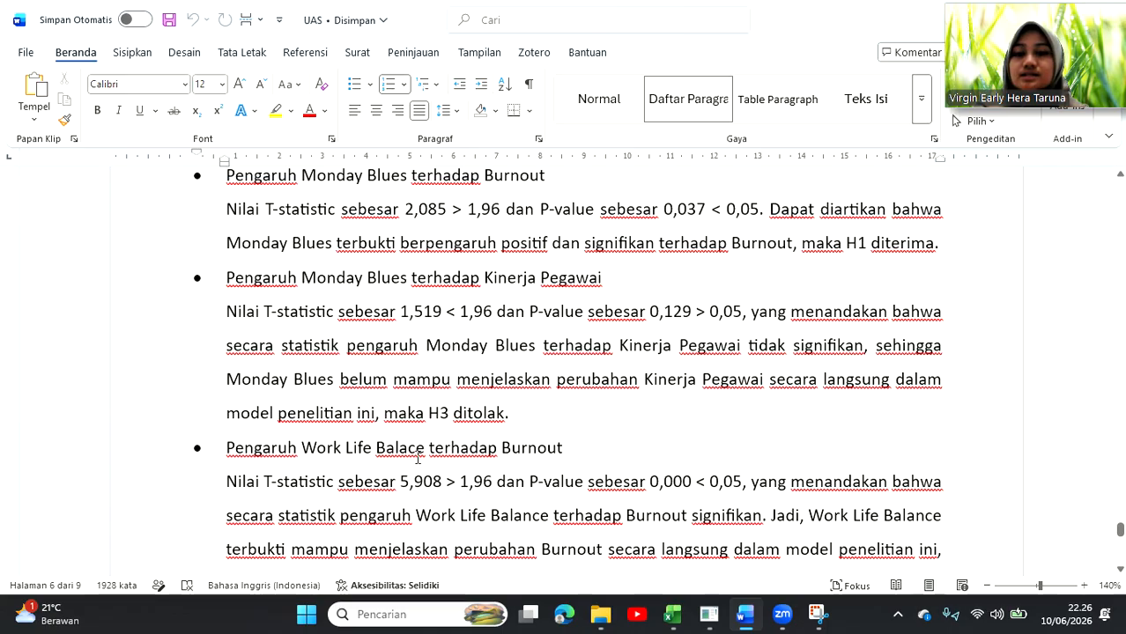
pyautogui.scroll(-1, 524, 470)
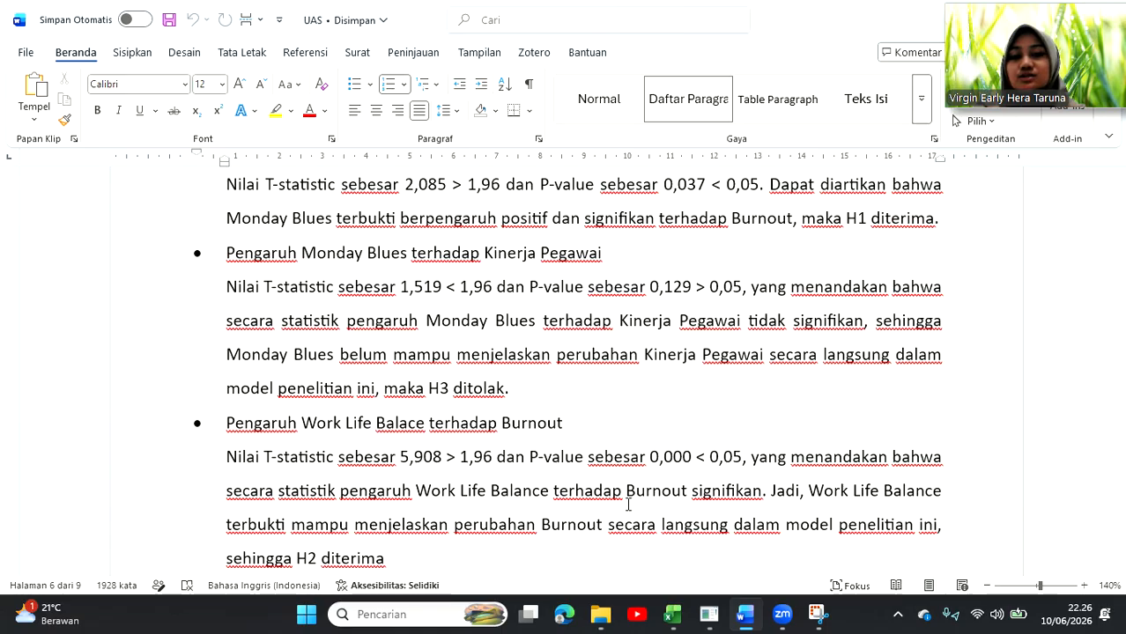
pyautogui.scroll(-1, 628, 505)
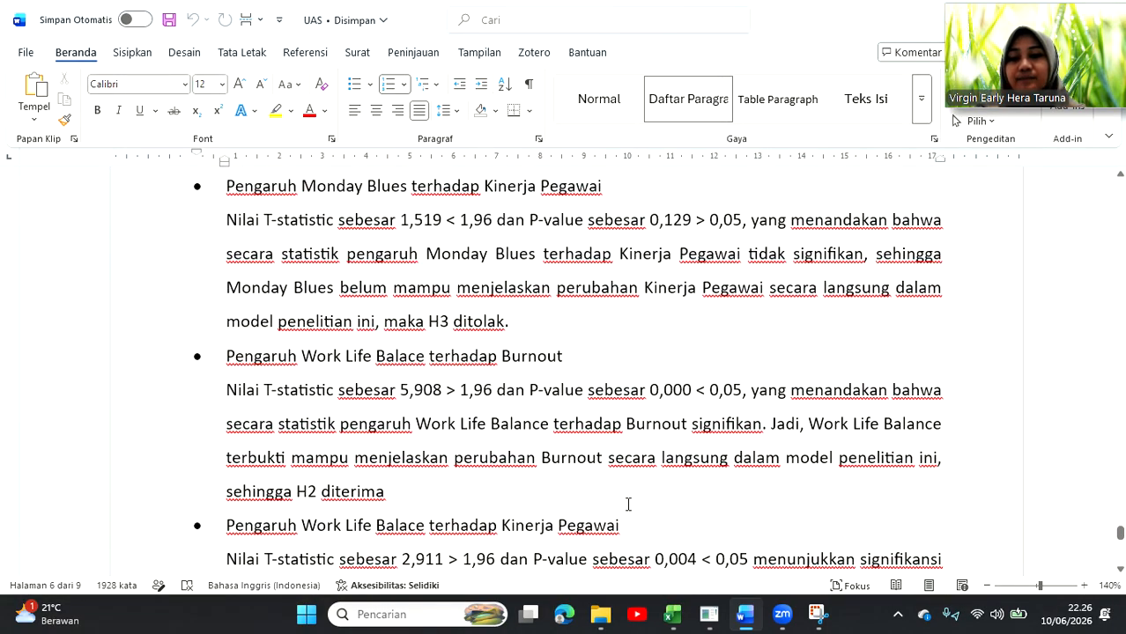
pyautogui.scroll(-1, 628, 504)
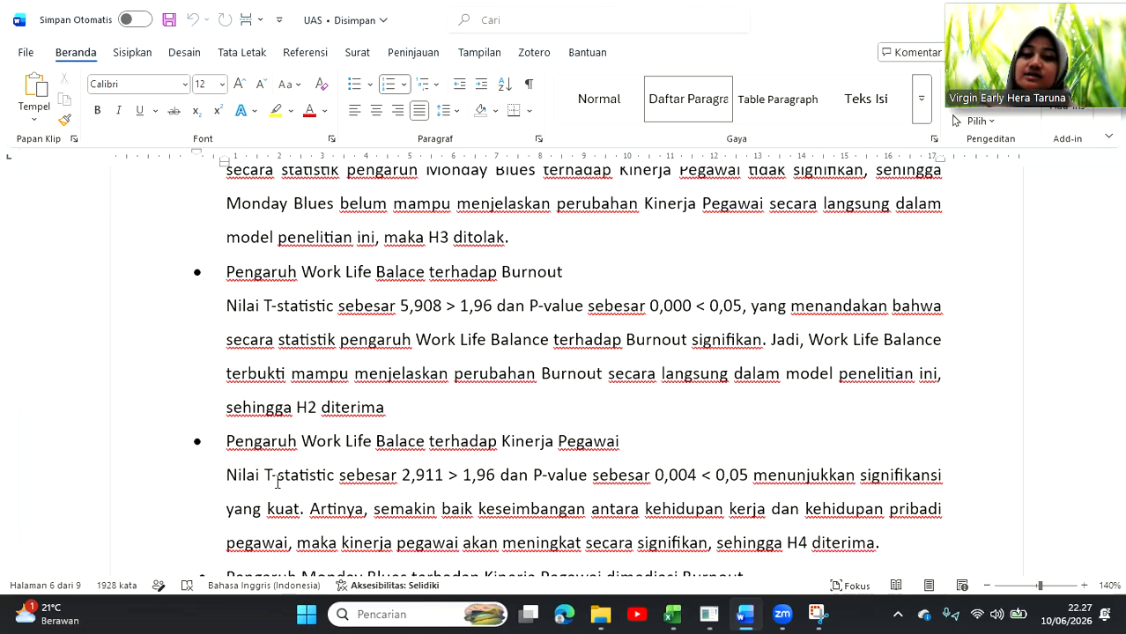
pyautogui.scroll(-1, 483, 504)
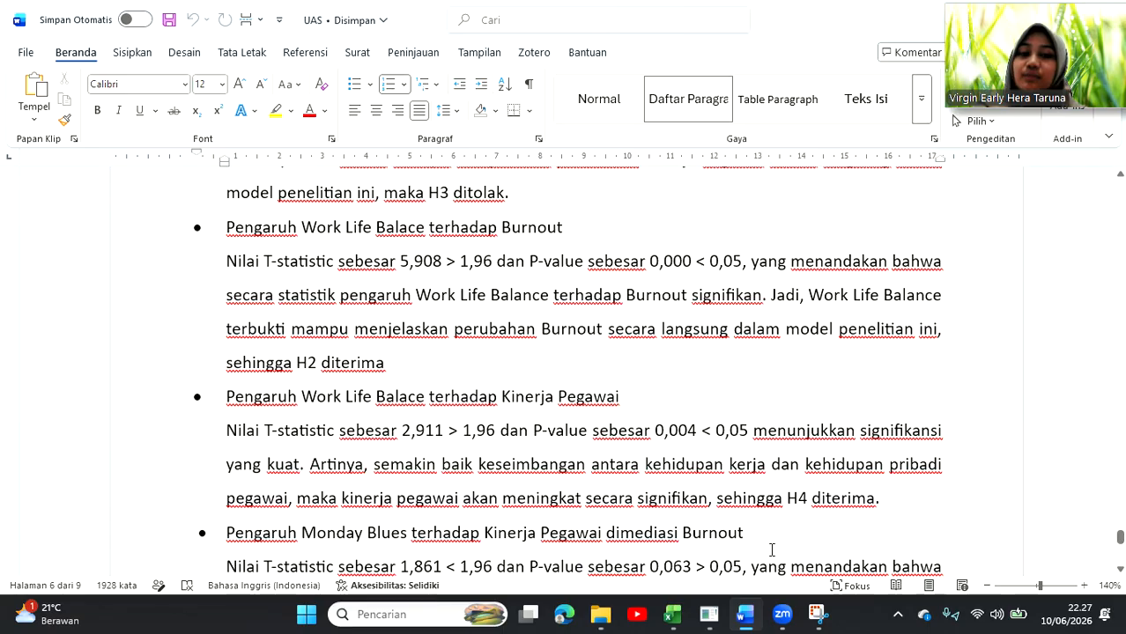
# - Read the interpretation of the Burnout-mediated effects of Monday Blues and Work Life Balance on Kinerja Pegawai
pyautogui.scroll(-2, 781, 528)
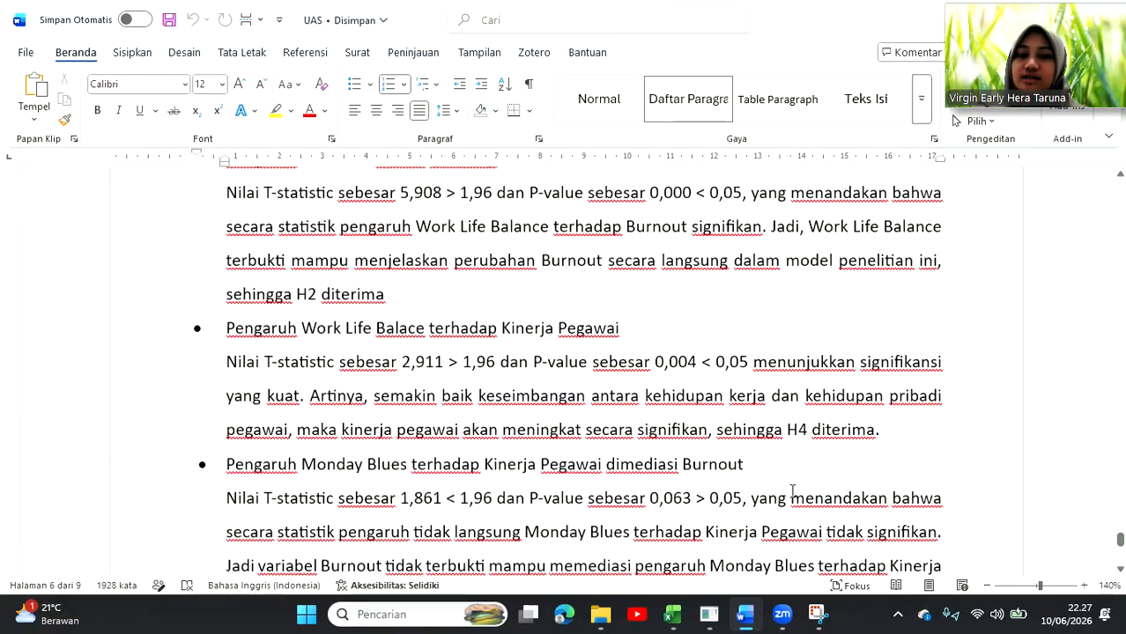
pyautogui.scroll(-2, 751, 504)
pyautogui.scroll(-3, 752, 504)
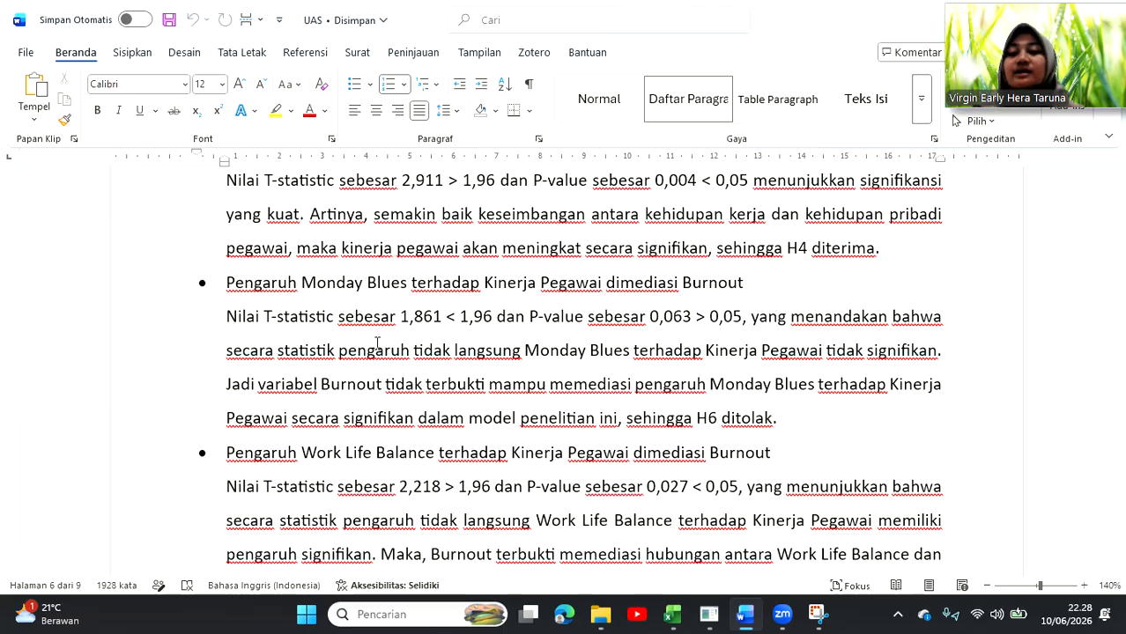
pyautogui.scroll(-2, 426, 429)
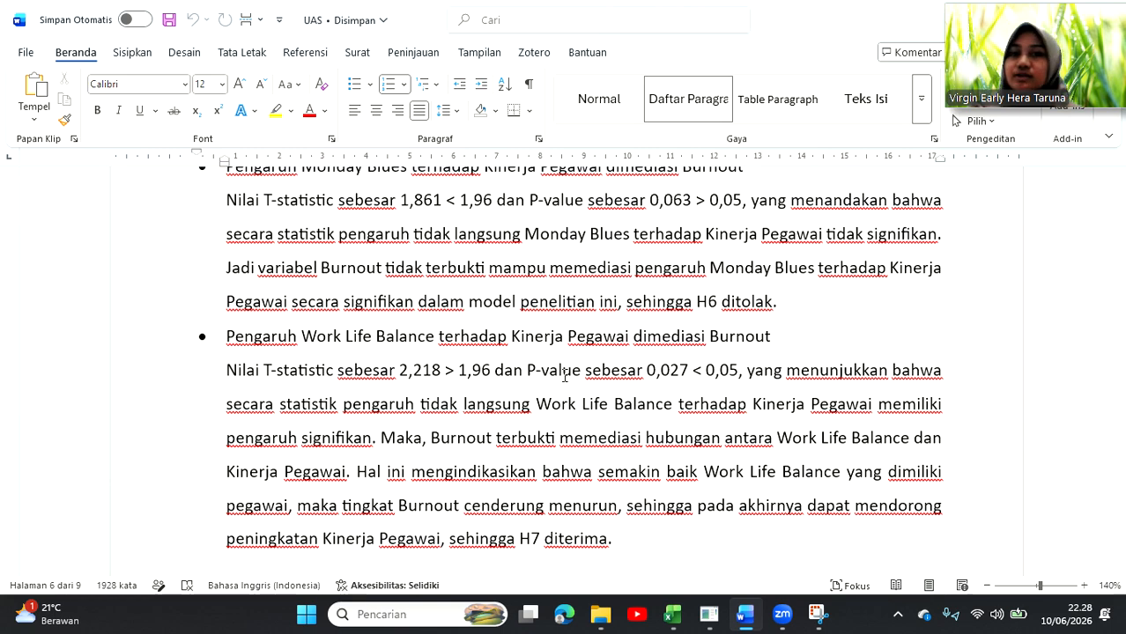
pyautogui.scroll(-5, 772, 451)
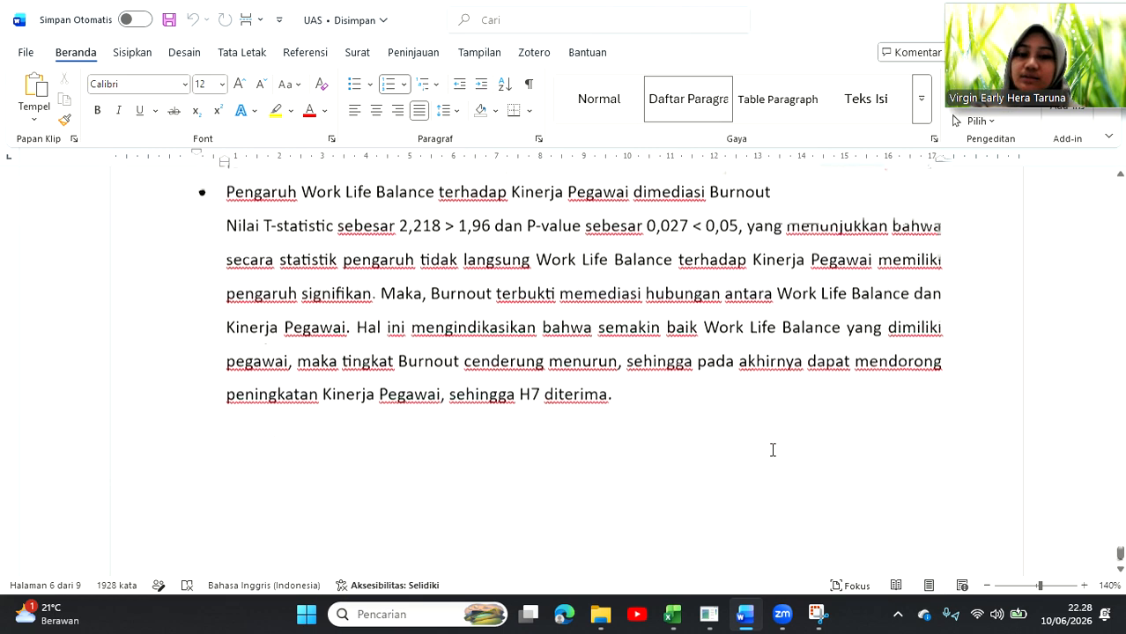
pyautogui.scroll(5, 773, 451)
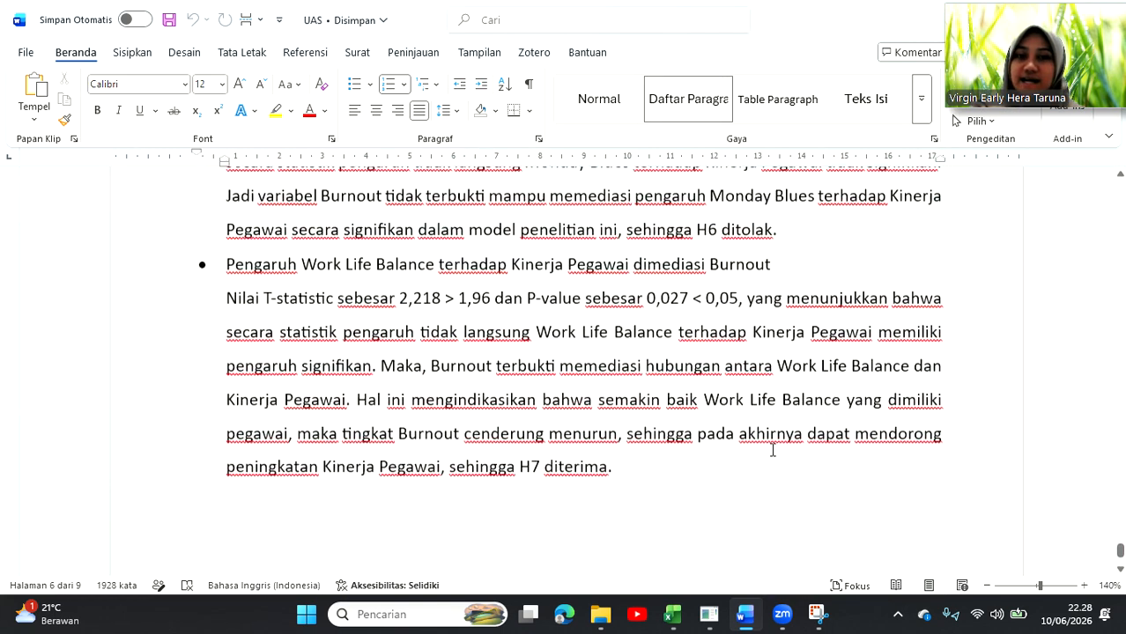